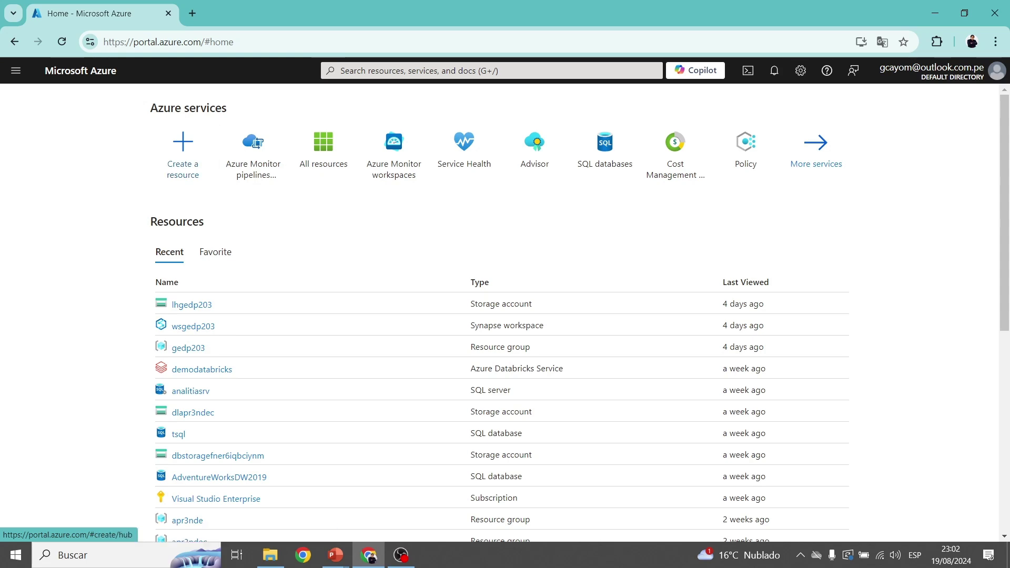
Open Create a resource from Home and browse the popular Azure services list.
{"action": "left_click", "coordinate": [182, 150]}
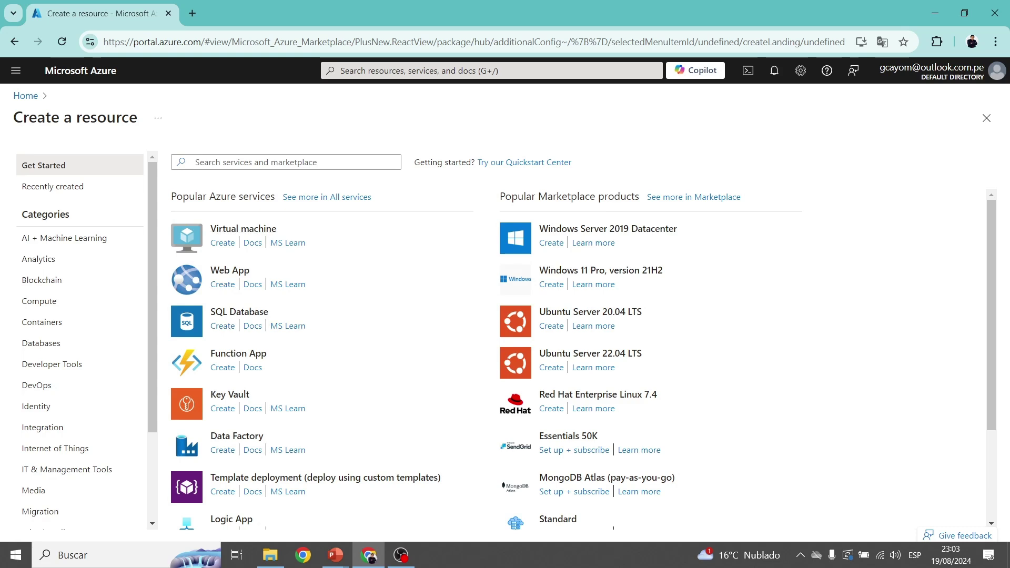
{"action": "scroll", "coordinate": [583, 359], "scroll_direction": "down", "scroll_amount": 3}
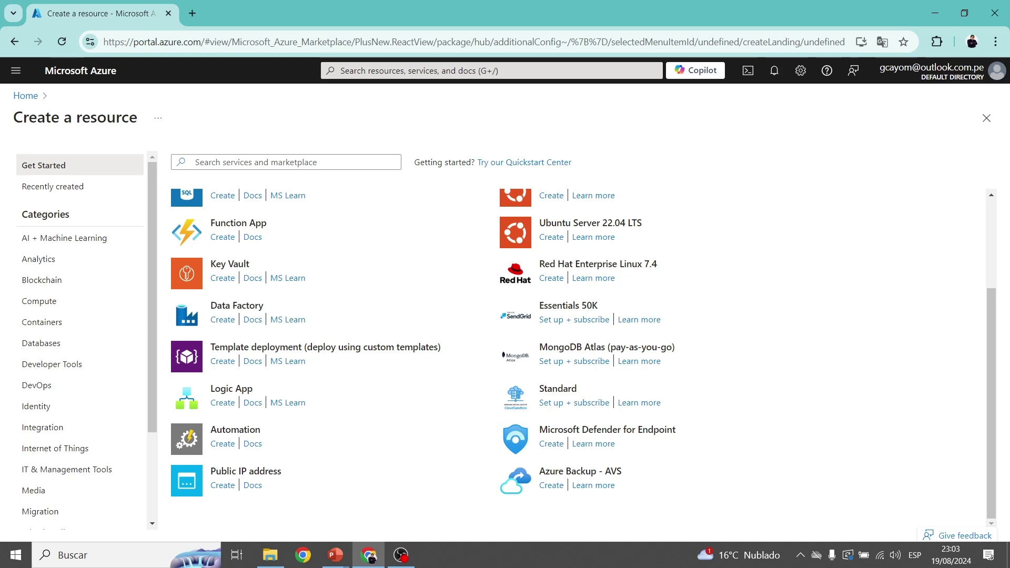
{"action": "scroll", "coordinate": [583, 359], "scroll_direction": "up", "scroll_amount": 3}
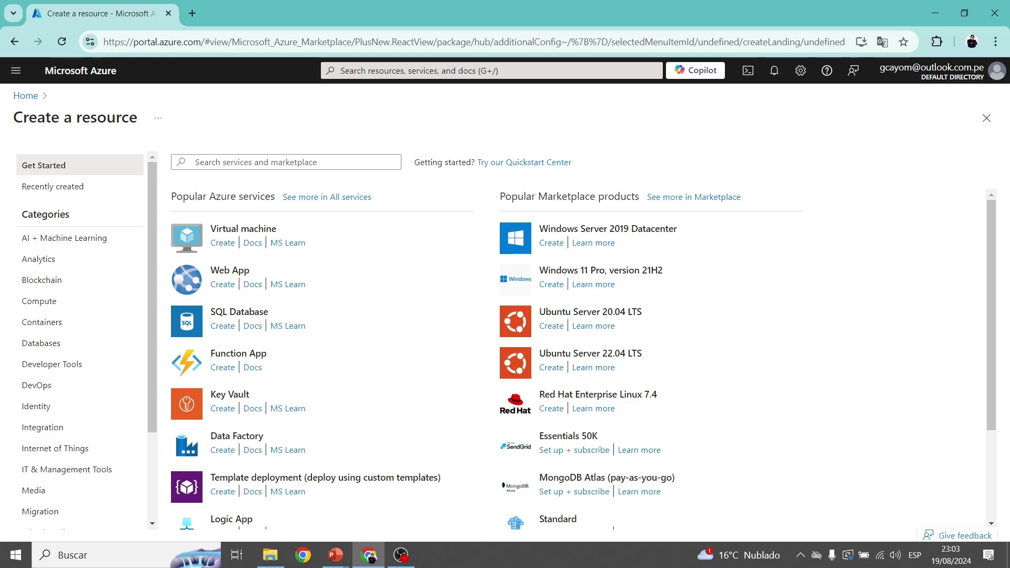
Search the Marketplace for 'virtual machine' and browse the results.
{"action": "left_click", "coordinate": [285, 163]}
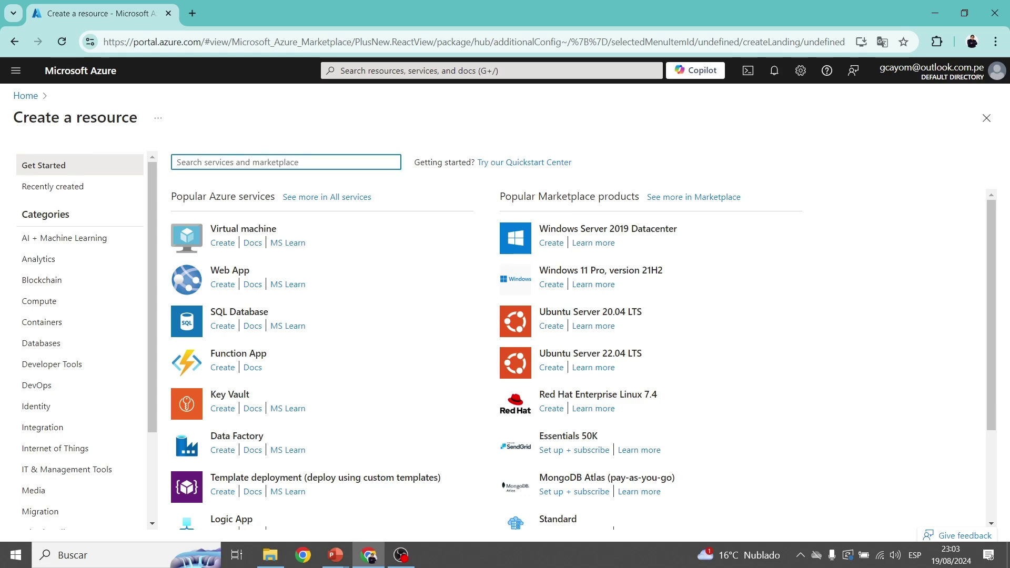
{"action": "type", "text": "virt"}
{"action": "key", "text": "Down"}
{"action": "key", "text": "Return"}
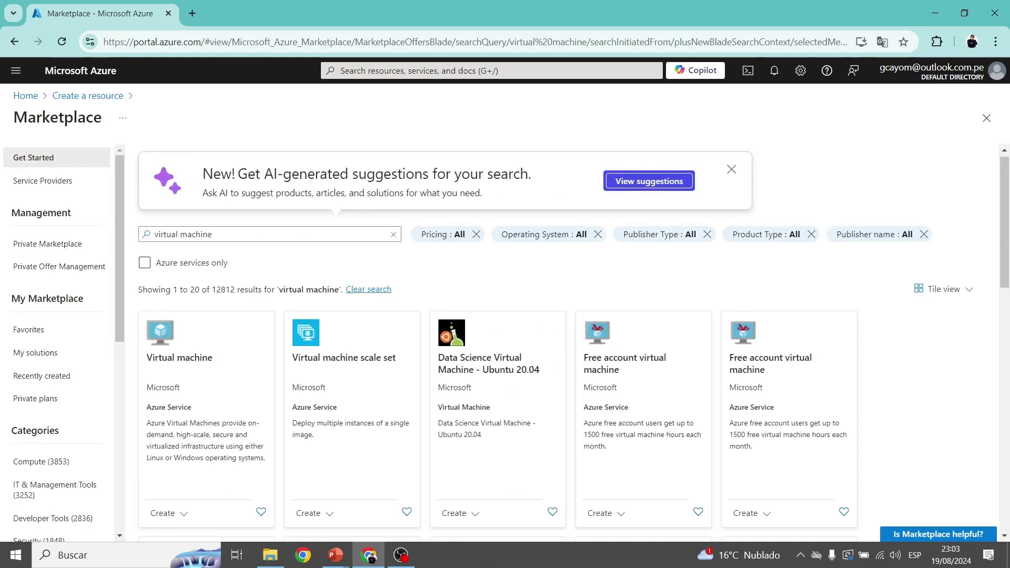
{"action": "scroll", "coordinate": [573, 342], "scroll_direction": "down", "scroll_amount": 2}
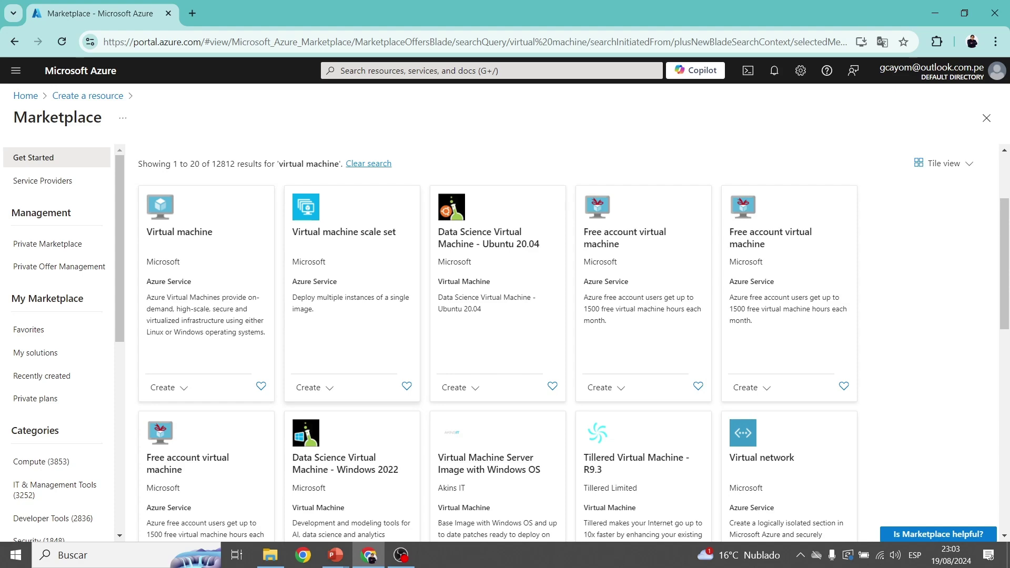
{"action": "scroll", "coordinate": [573, 342], "scroll_direction": "down", "scroll_amount": 1}
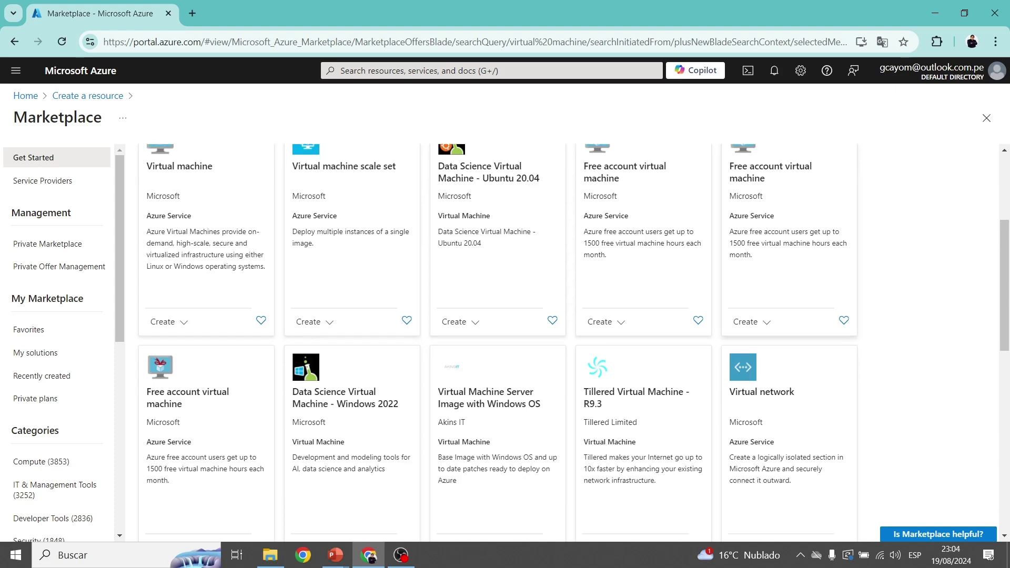
{"action": "scroll", "coordinate": [573, 343], "scroll_direction": "down", "scroll_amount": 4}
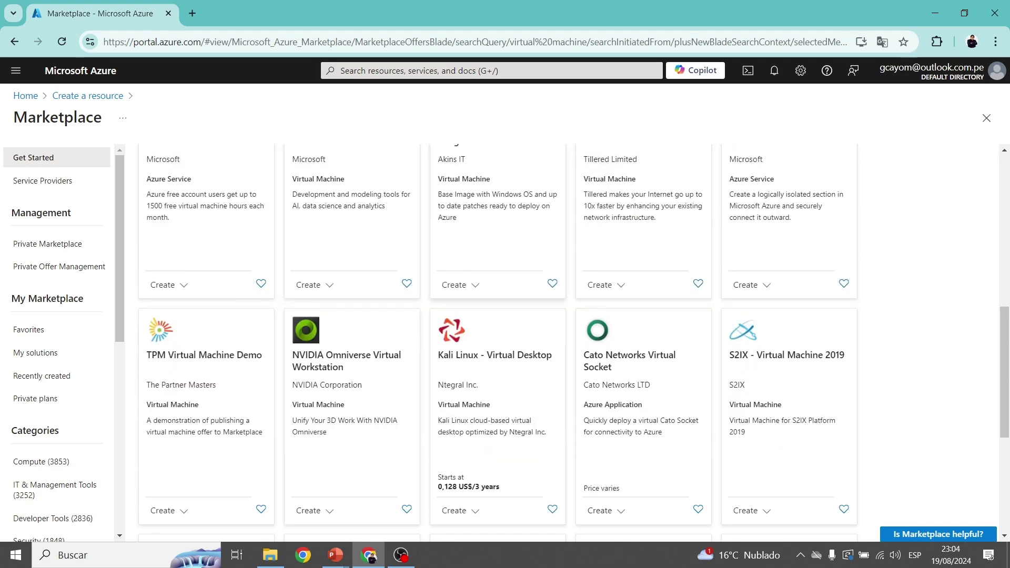
{"action": "scroll", "coordinate": [573, 342], "scroll_direction": "up", "scroll_amount": 7}
{"action": "scroll", "coordinate": [573, 343], "scroll_direction": "down", "scroll_amount": 2}
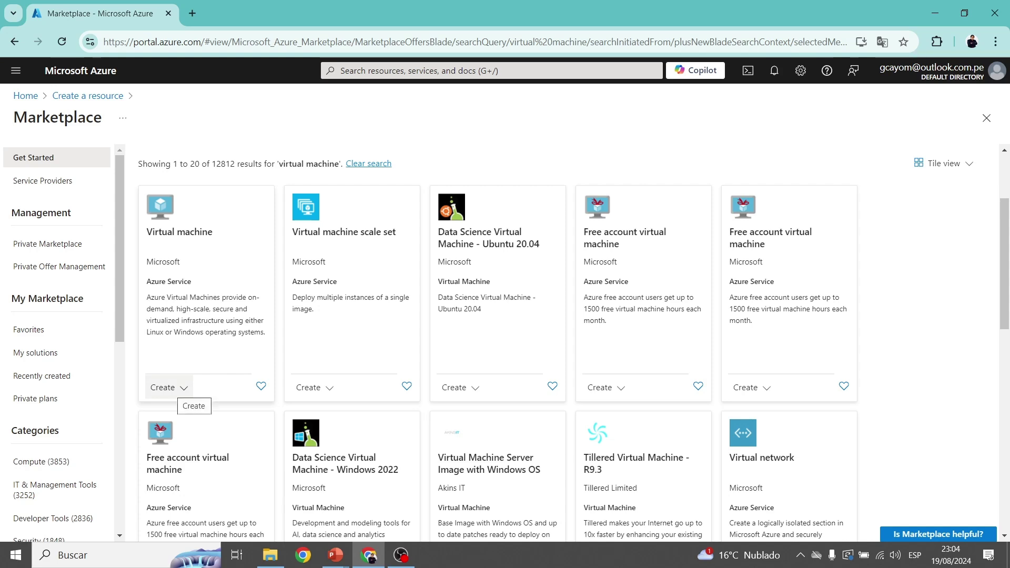
Start creating a standard virtual machine from the Virtual machine offer.
{"action": "left_click", "coordinate": [167, 388]}
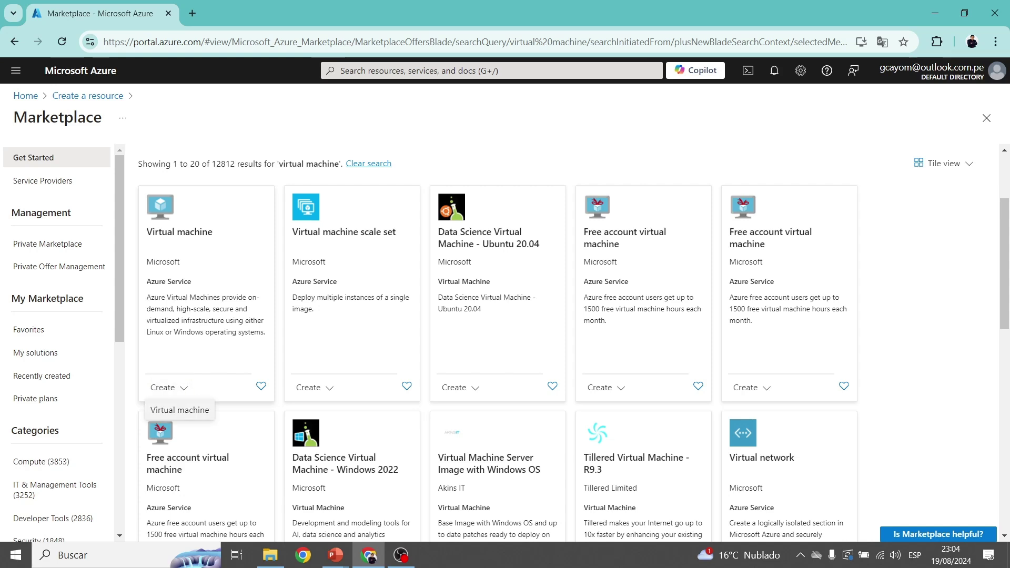
{"action": "left_click", "coordinate": [180, 410]}
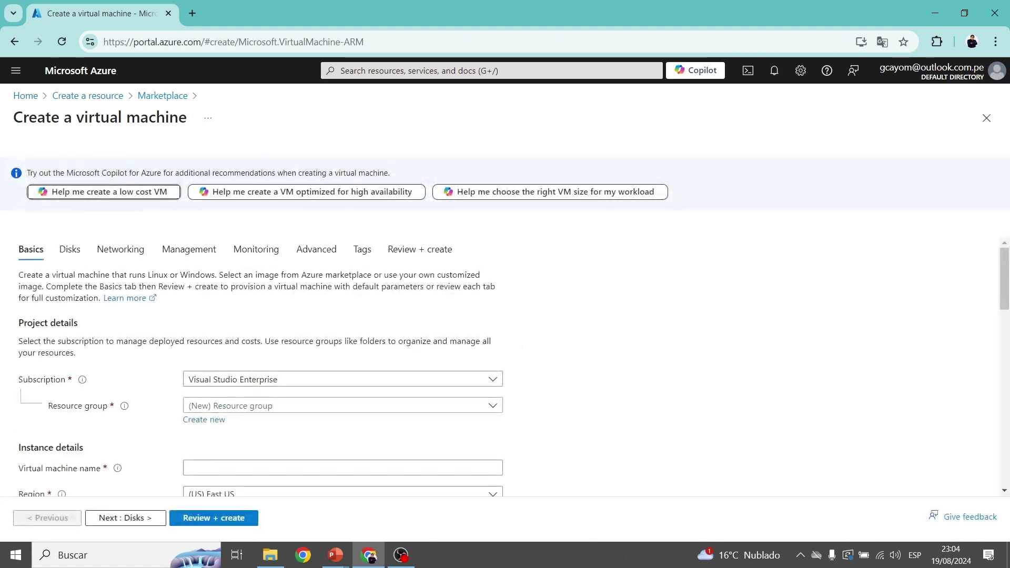
{"action": "scroll", "coordinate": [504, 366], "scroll_direction": "down", "scroll_amount": 2}
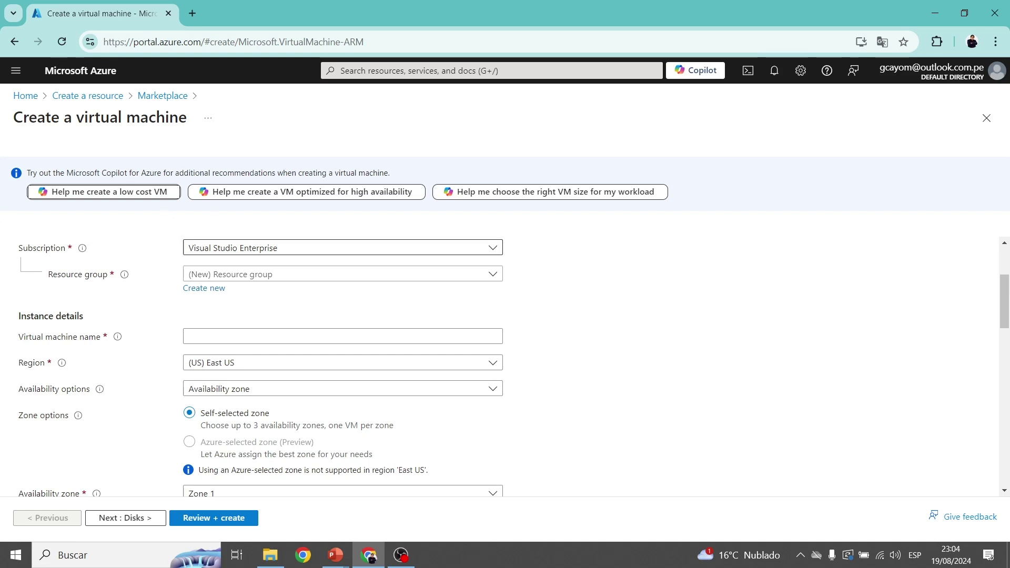
Choose the Visual Studio MSDN subscription for the new VM.
{"action": "left_click", "coordinate": [342, 248]}
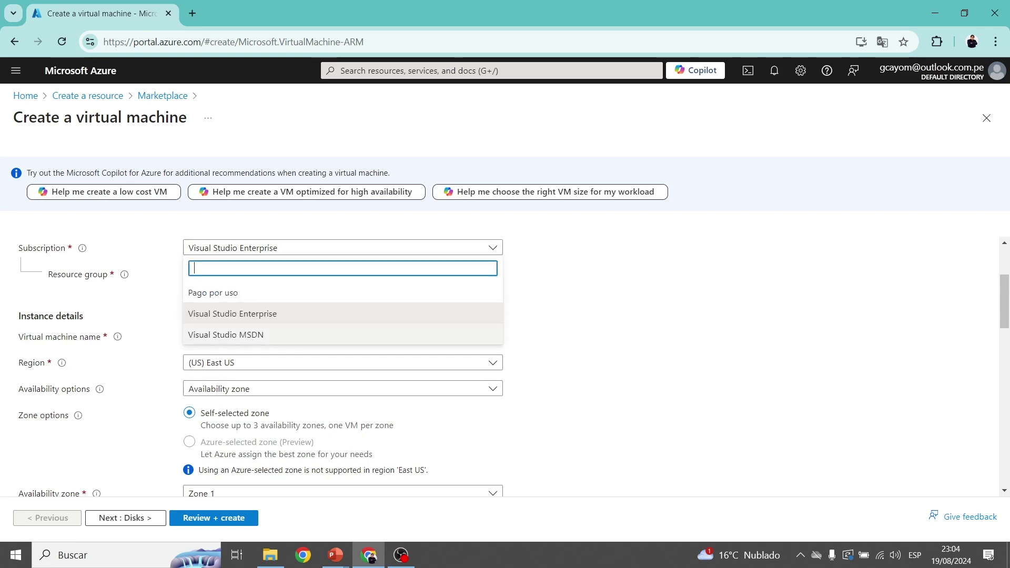
{"action": "left_click", "coordinate": [225, 335]}
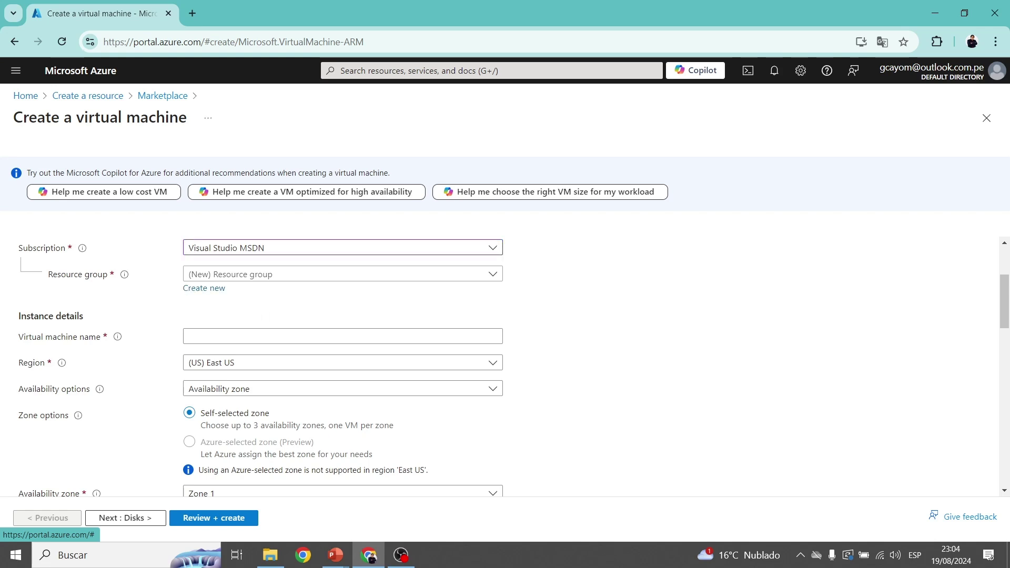
{"action": "left_click", "coordinate": [203, 288]}
Create a new resource group named lab1az900.
{"action": "left_click", "coordinate": [204, 289]}
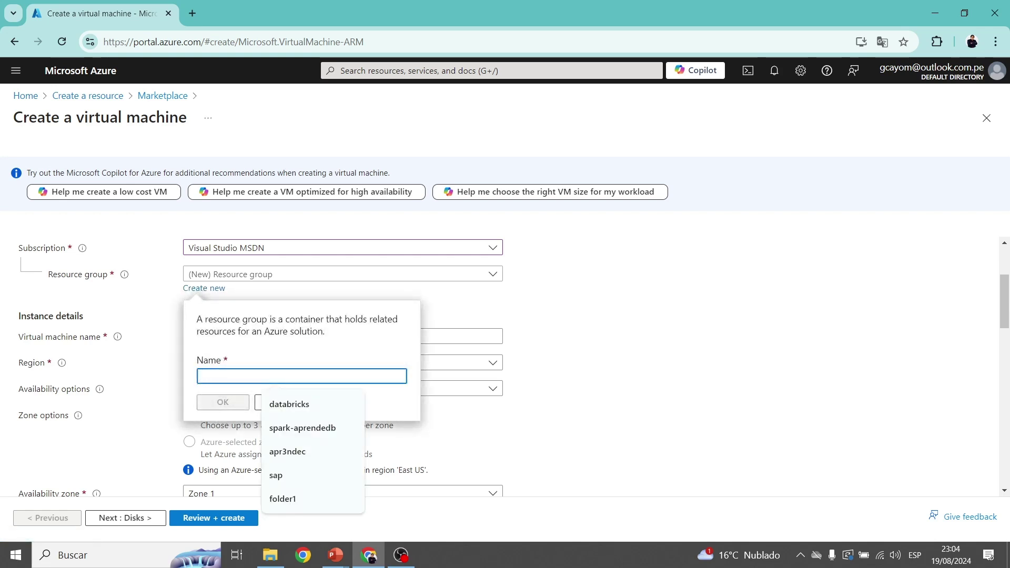
{"action": "type", "text": "lab1az900"}
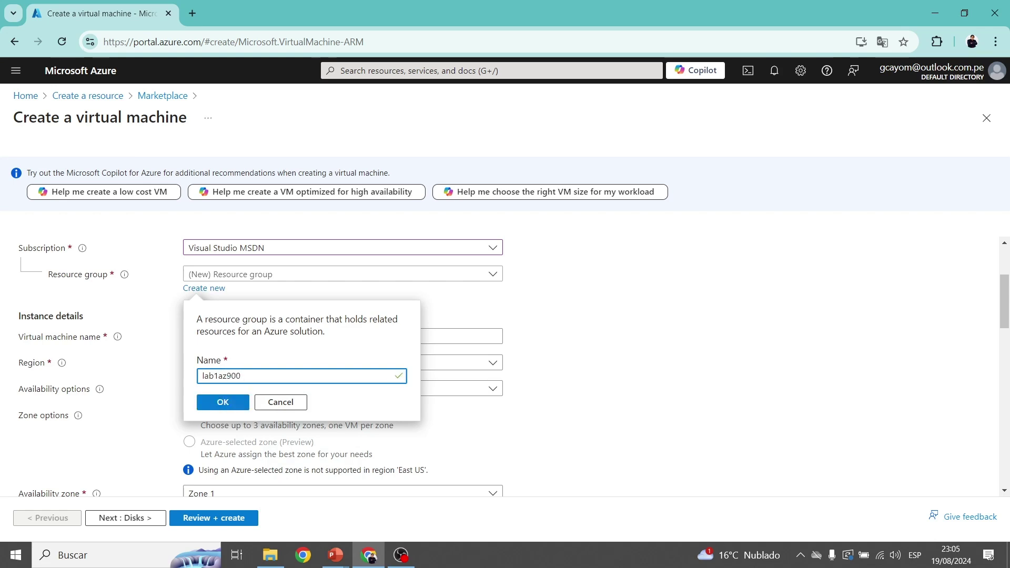
{"action": "key", "text": "Return"}
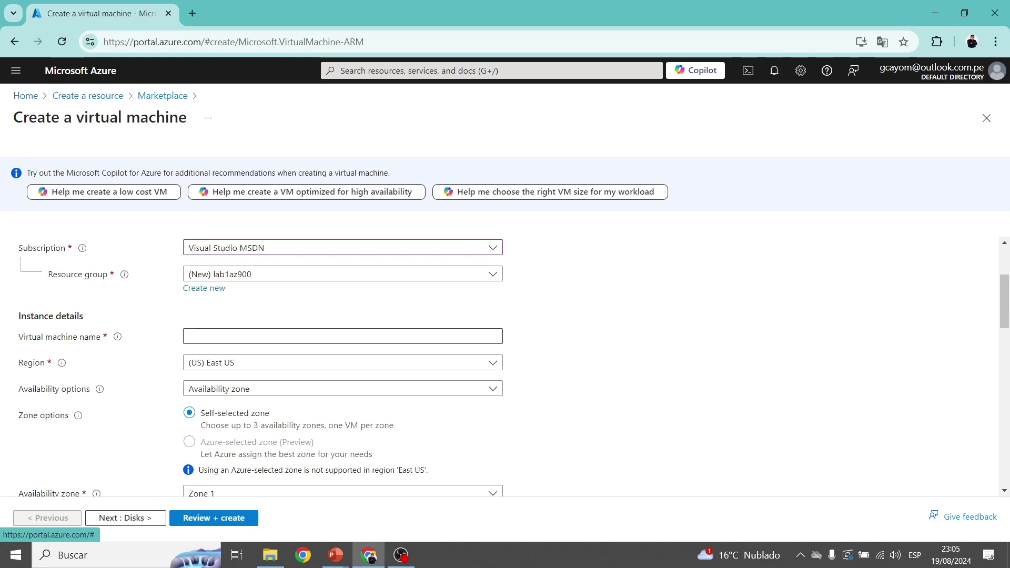
Name the virtual machine vmlab1az900.
{"action": "left_click", "coordinate": [284, 336]}
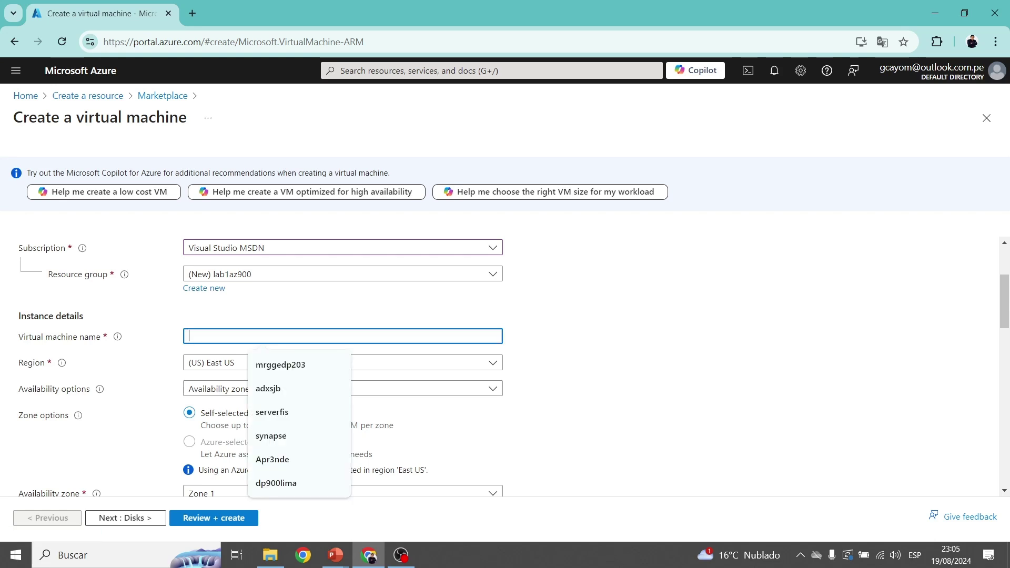
{"action": "type", "text": "vm"}
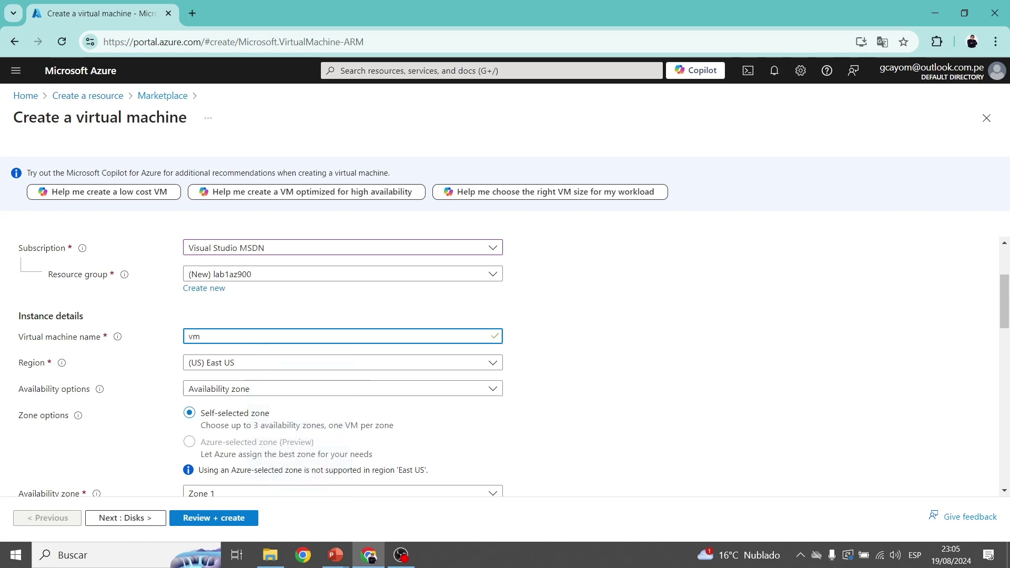
{"action": "type", "text": "lab1az900"}
{"action": "key", "text": "Tab"}
{"action": "scroll", "coordinate": [342, 363], "scroll_direction": "down", "scroll_amount": 1}
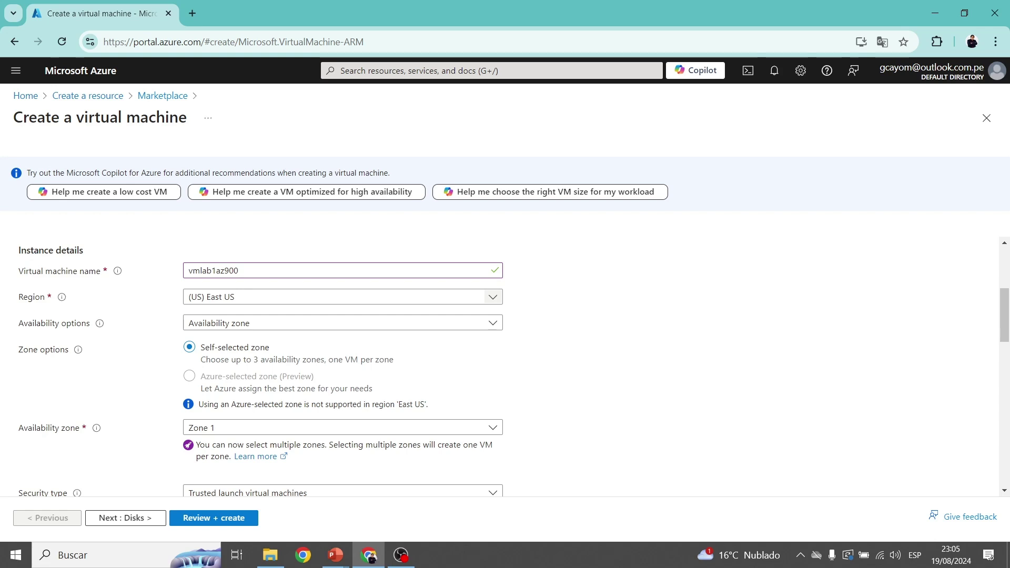
Choose (US) East US 2 as the VM's region.
{"action": "left_click", "coordinate": [492, 297]}
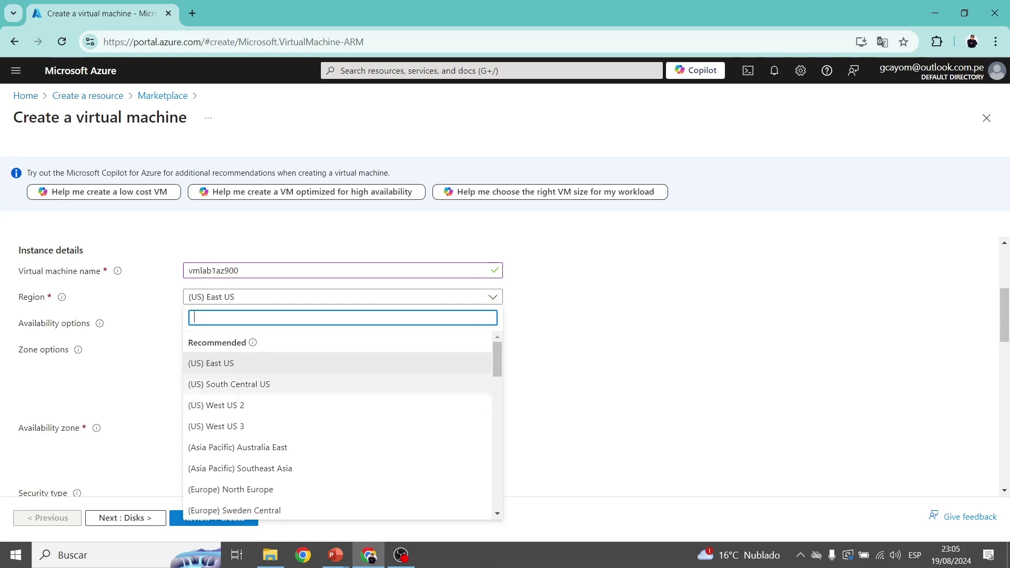
{"action": "scroll", "coordinate": [336, 394], "scroll_direction": "down", "scroll_amount": 5}
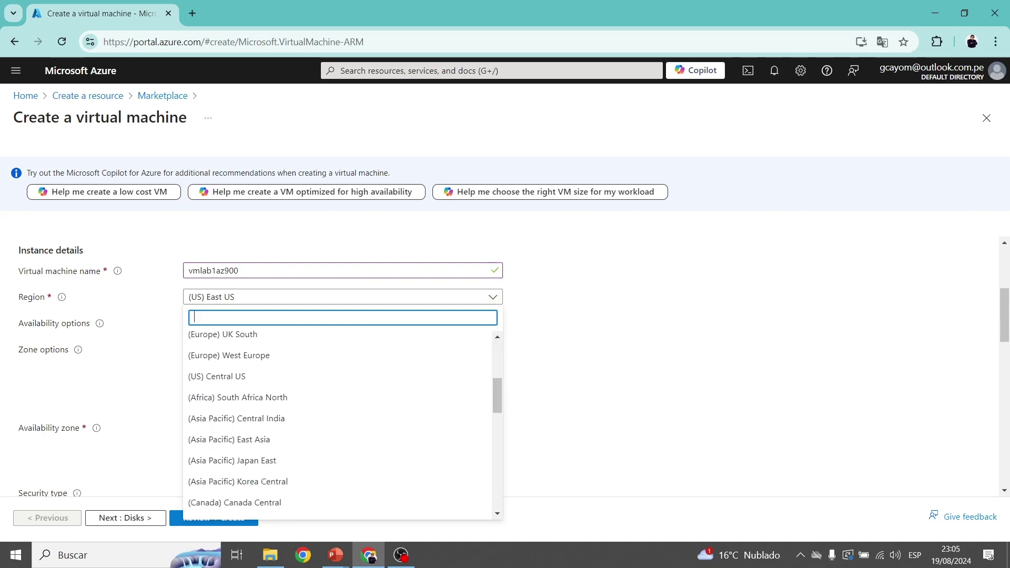
{"action": "scroll", "coordinate": [337, 395], "scroll_direction": "down", "scroll_amount": 10}
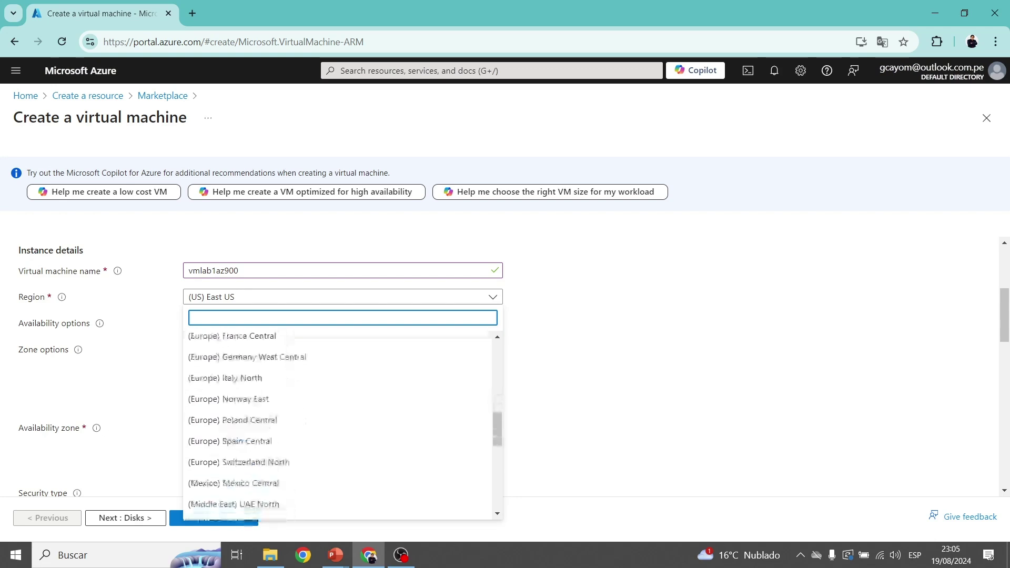
{"action": "scroll", "coordinate": [336, 394], "scroll_direction": "down", "scroll_amount": 3}
{"action": "scroll", "coordinate": [337, 394], "scroll_direction": "up", "scroll_amount": 3}
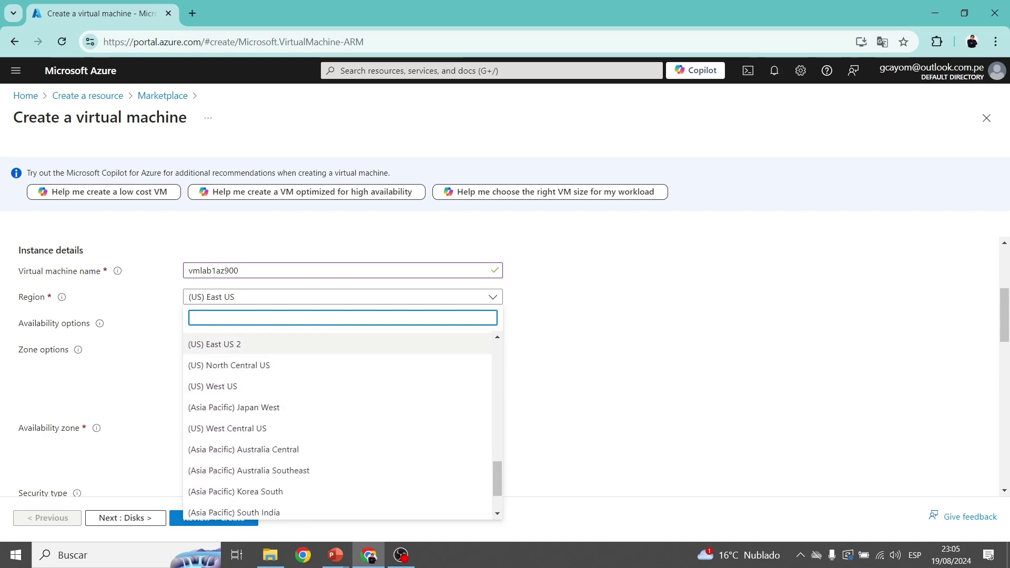
{"action": "left_click", "coordinate": [263, 344]}
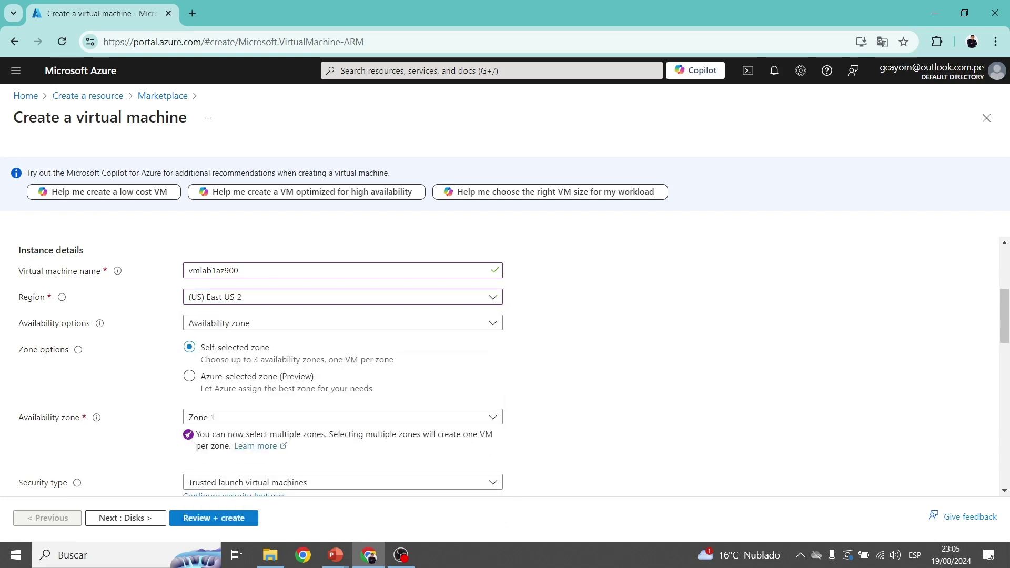
{"action": "left_click", "coordinate": [492, 322]}
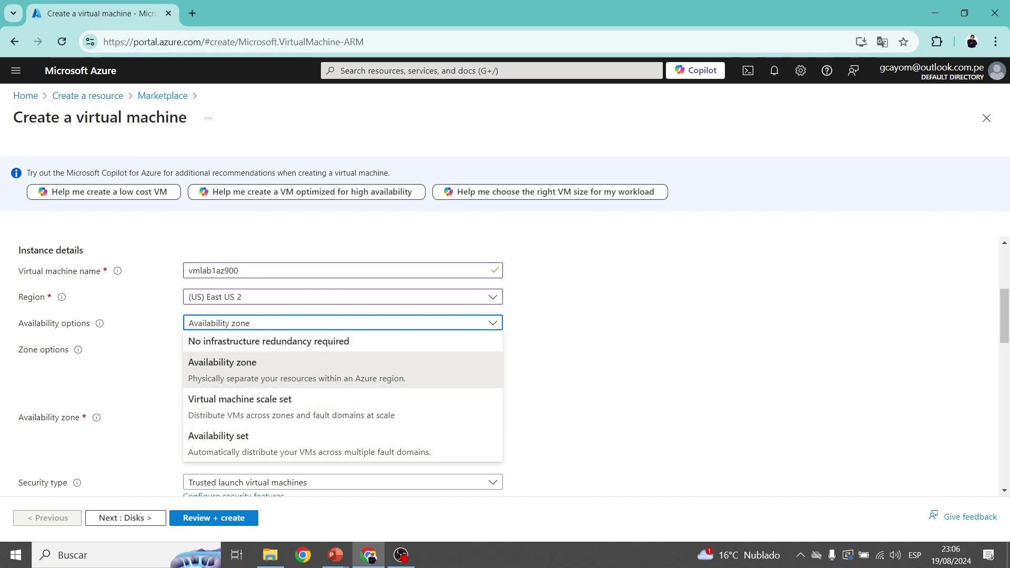
Set availability to No infrastructure redundancy required and list the security types.
{"action": "left_click", "coordinate": [604, 369]}
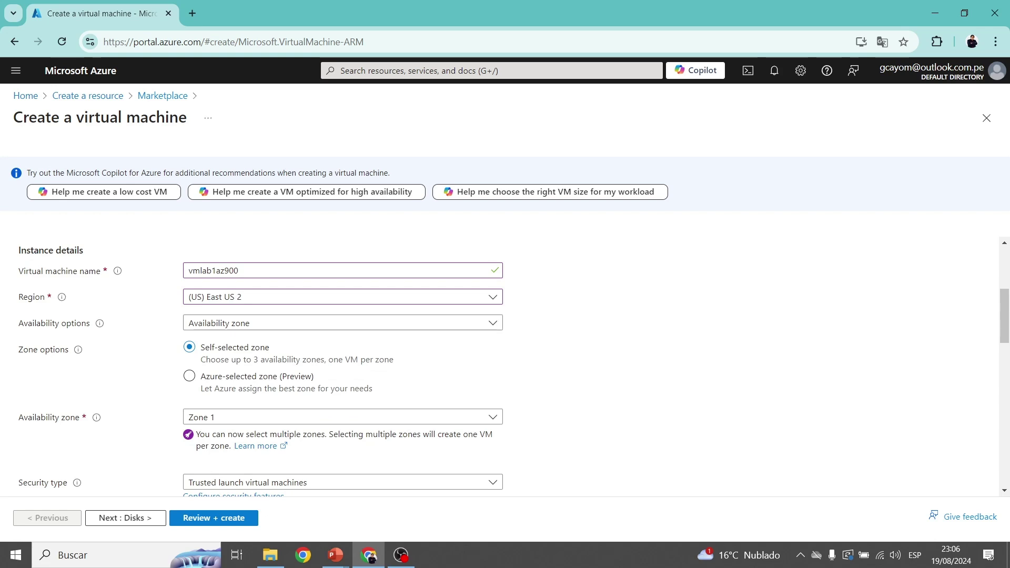
{"action": "left_click", "coordinate": [493, 323]}
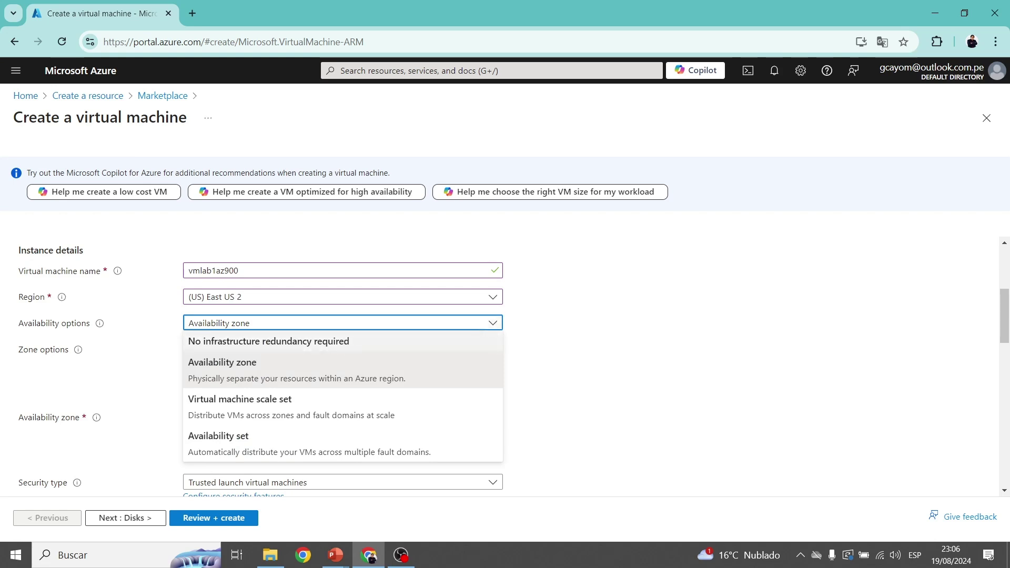
{"action": "left_click", "coordinate": [305, 342]}
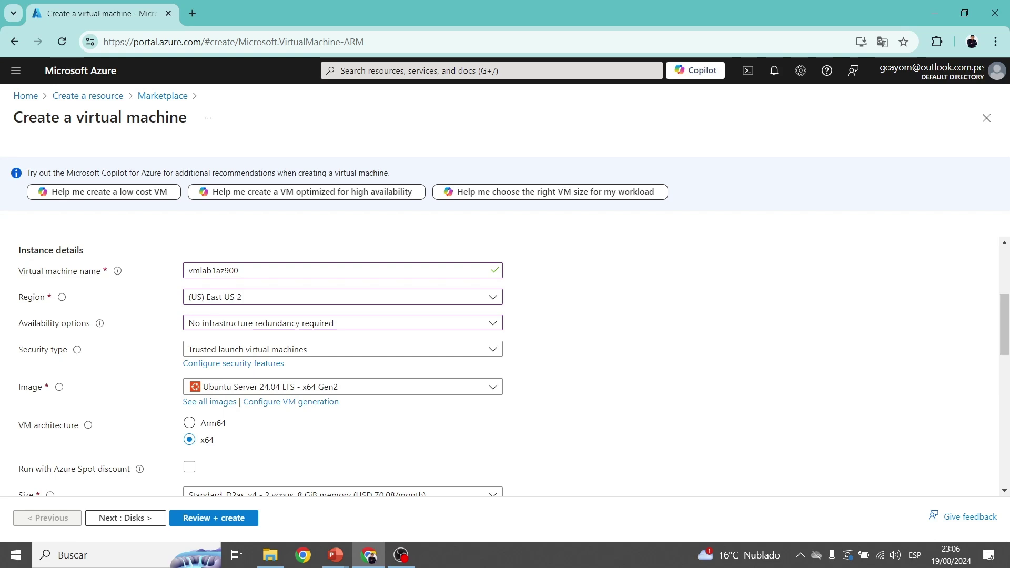
{"action": "scroll", "coordinate": [513, 368], "scroll_direction": "down", "scroll_amount": 1}
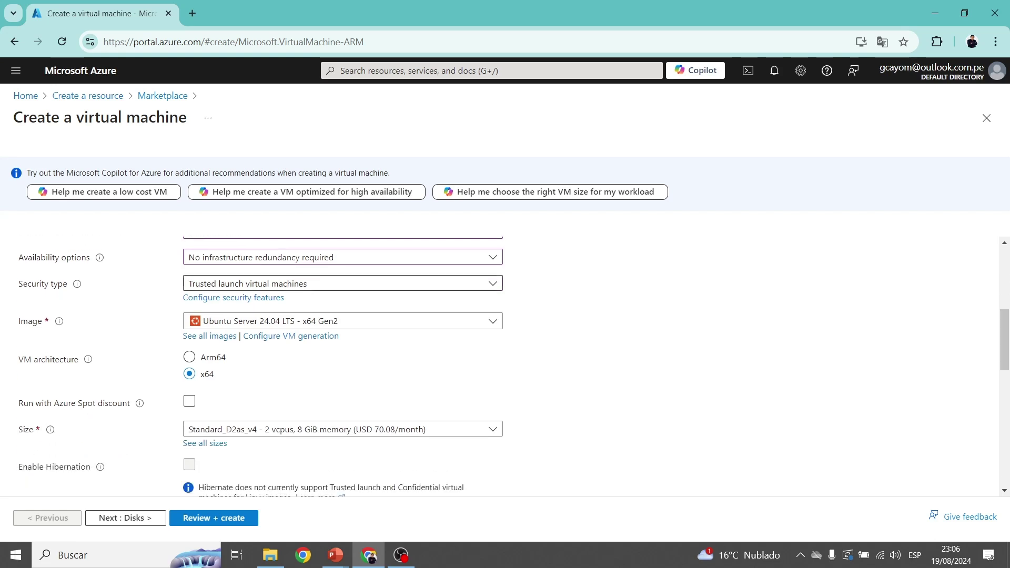
{"action": "left_click", "coordinate": [492, 283]}
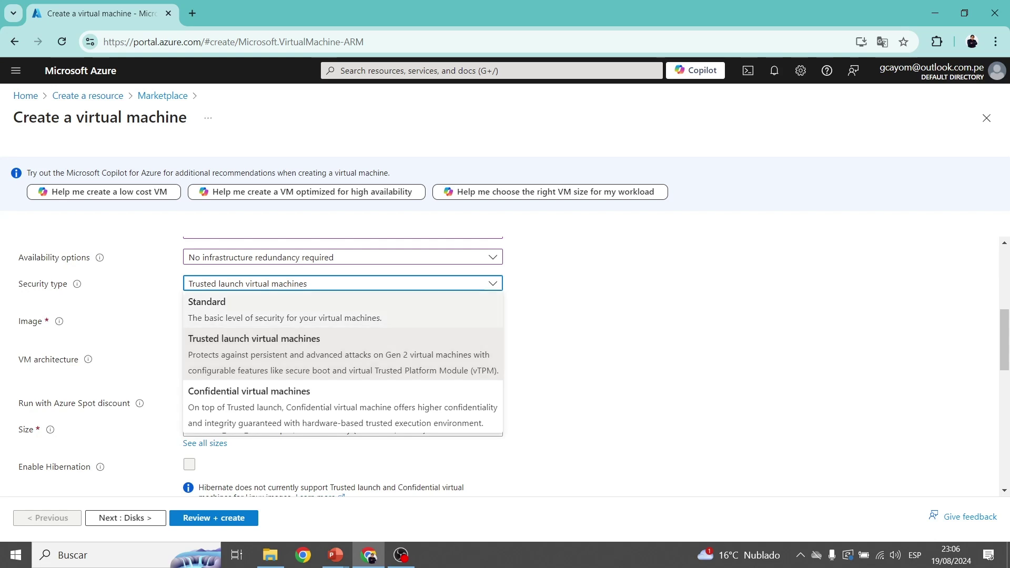
Change the security type from Trusted launch to Standard.
{"action": "left_click", "coordinate": [284, 311]}
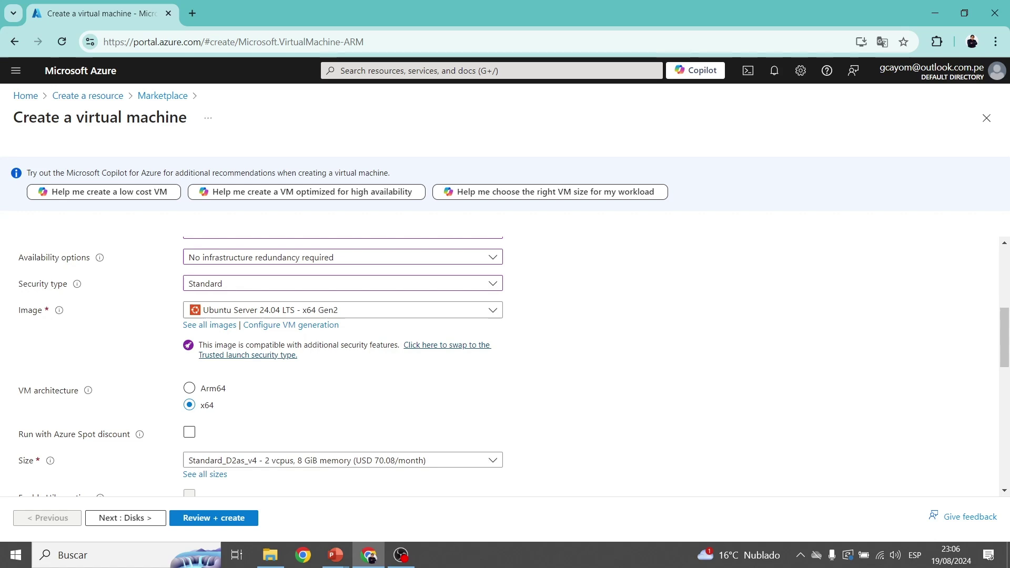
{"action": "scroll", "coordinate": [505, 366], "scroll_direction": "up", "scroll_amount": 2}
{"action": "scroll", "coordinate": [504, 366], "scroll_direction": "down", "scroll_amount": 1}
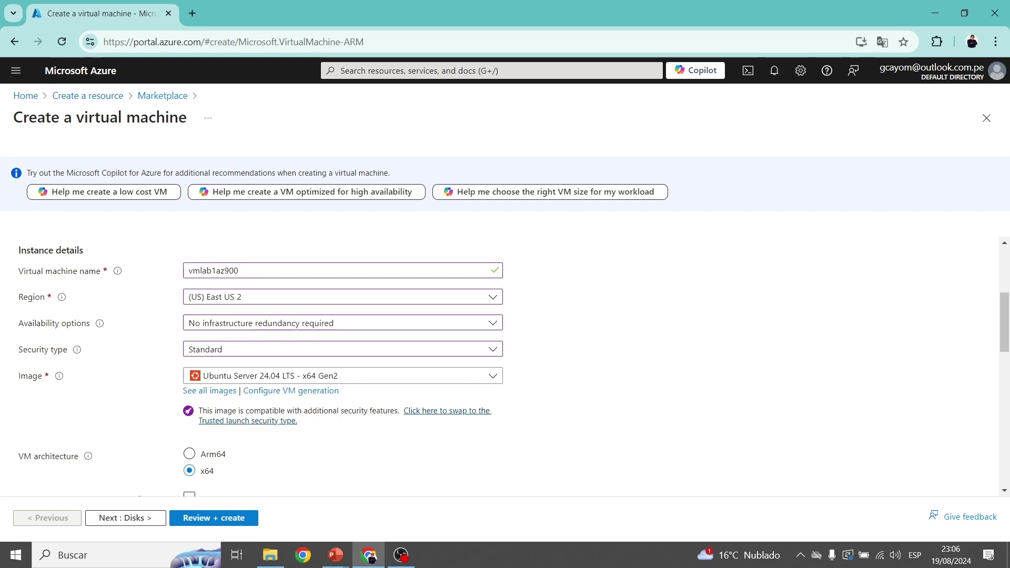
{"action": "scroll", "coordinate": [513, 368], "scroll_direction": "down", "scroll_amount": 1}
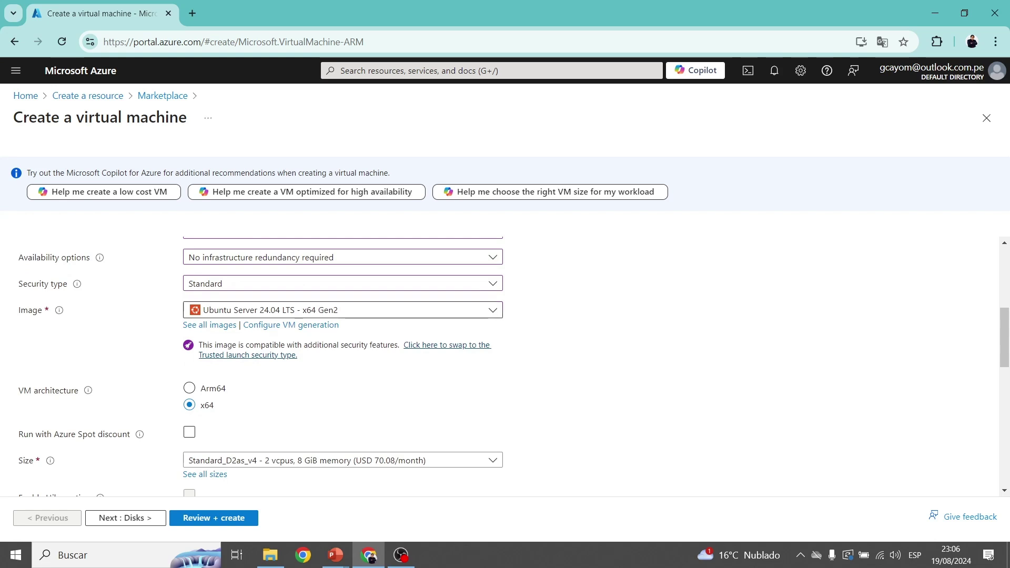
Replace the Ubuntu image with the free SQL Server 2022 Developer on Windows Server 2022 image.
{"action": "left_click", "coordinate": [209, 325]}
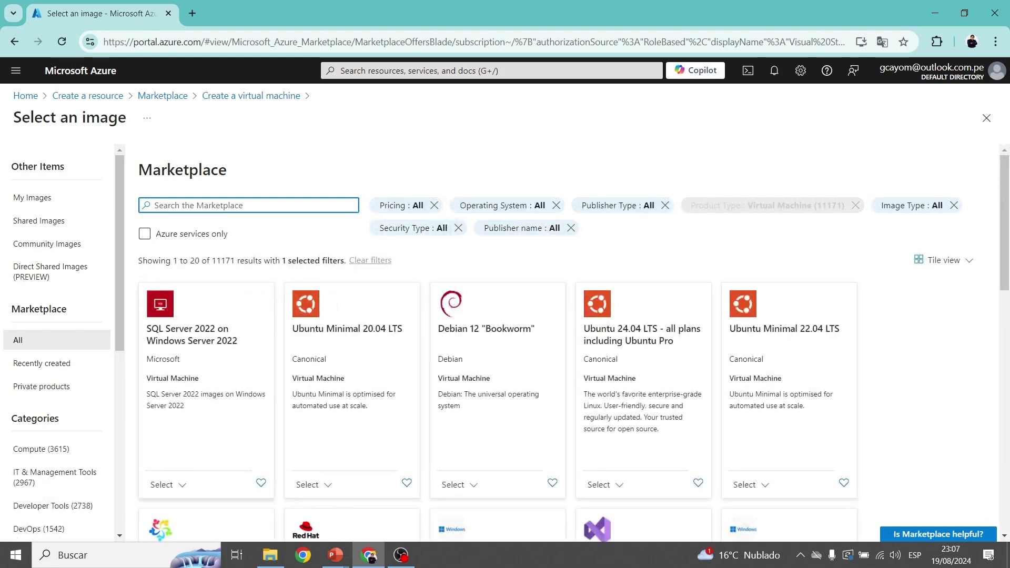
{"action": "scroll", "coordinate": [573, 342], "scroll_direction": "down", "scroll_amount": 1}
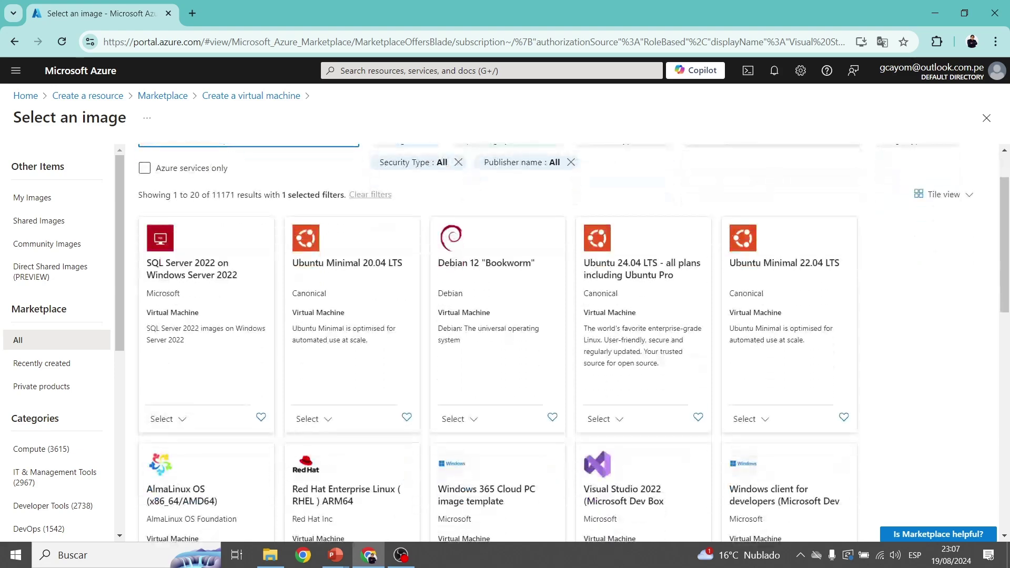
{"action": "left_click", "coordinate": [164, 419]}
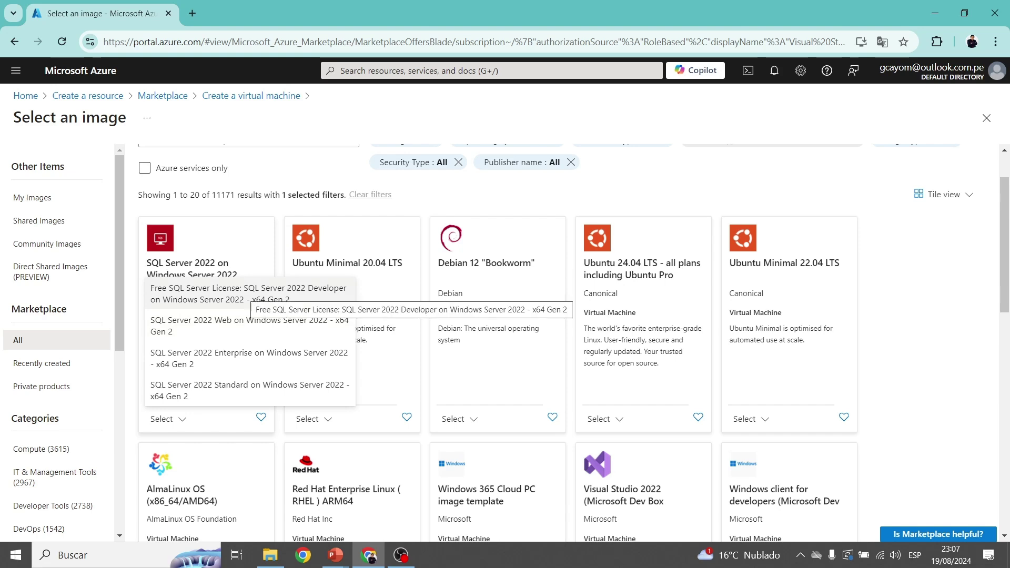
{"action": "left_click", "coordinate": [250, 292]}
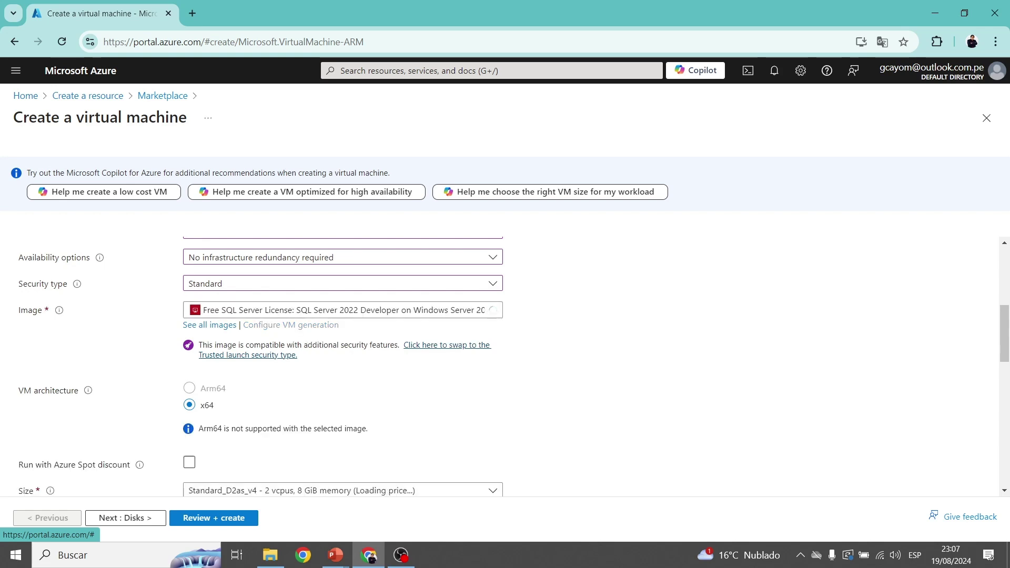
Change the VM size to Standard_D4as_v4 with 4 vCPUs and 16 GiB memory.
{"action": "scroll", "coordinate": [505, 367], "scroll_direction": "down", "scroll_amount": 2}
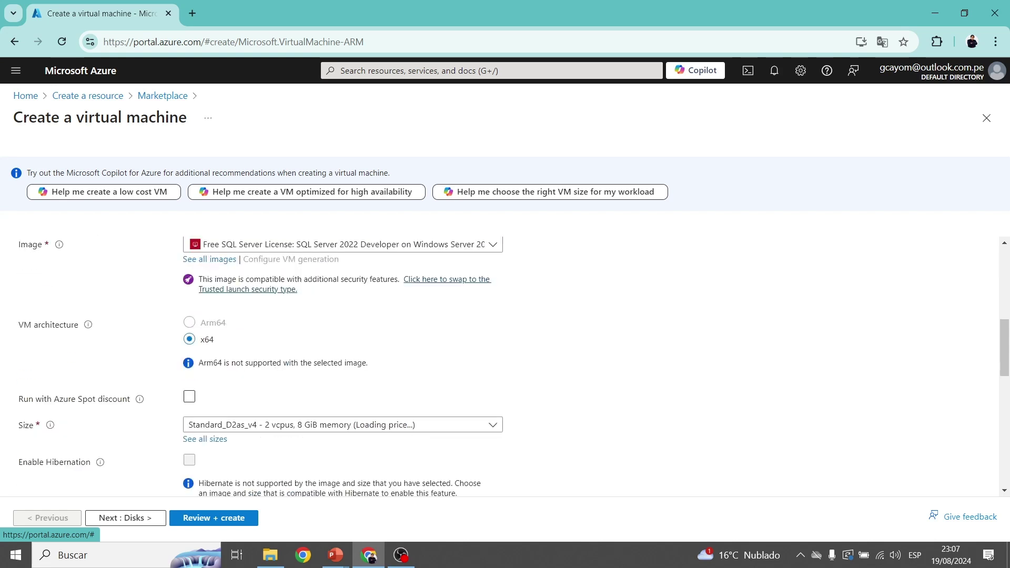
{"action": "scroll", "coordinate": [505, 369], "scroll_direction": "down", "scroll_amount": 2}
{"action": "scroll", "coordinate": [505, 368], "scroll_direction": "up", "scroll_amount": 4}
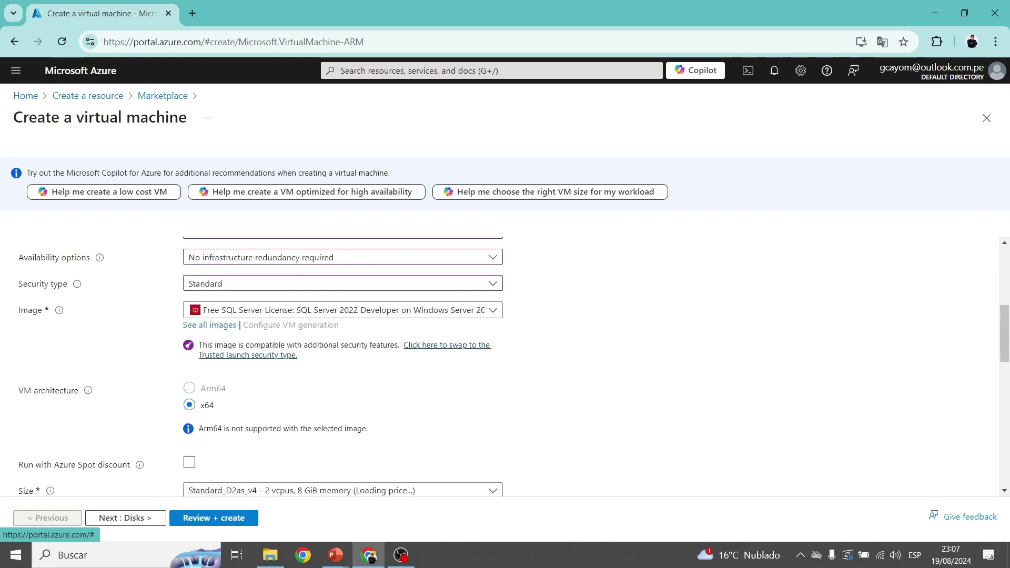
{"action": "scroll", "coordinate": [504, 367], "scroll_direction": "down", "scroll_amount": 4}
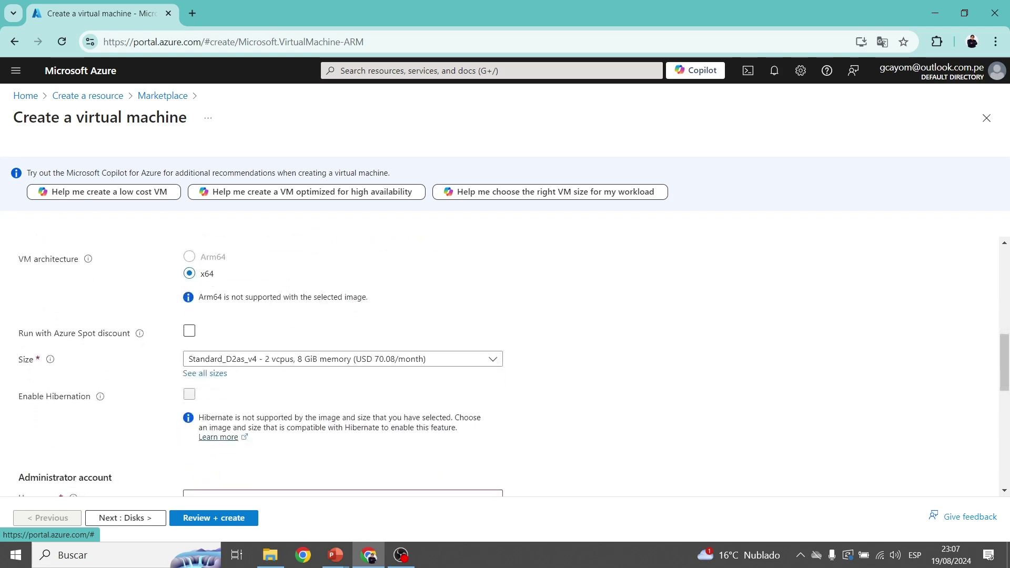
{"action": "scroll", "coordinate": [504, 368], "scroll_direction": "down", "scroll_amount": 2}
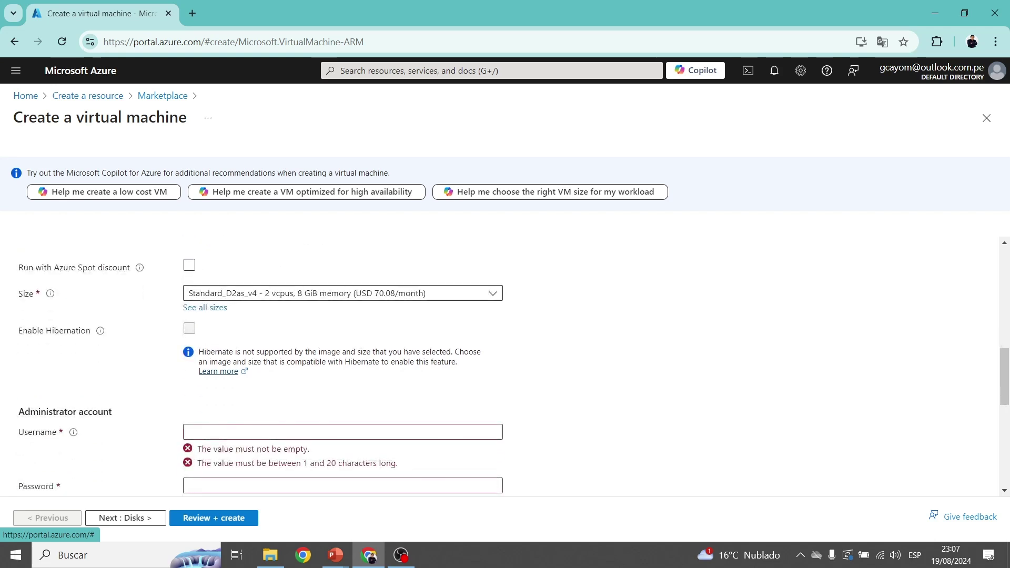
{"action": "left_click", "coordinate": [343, 293]}
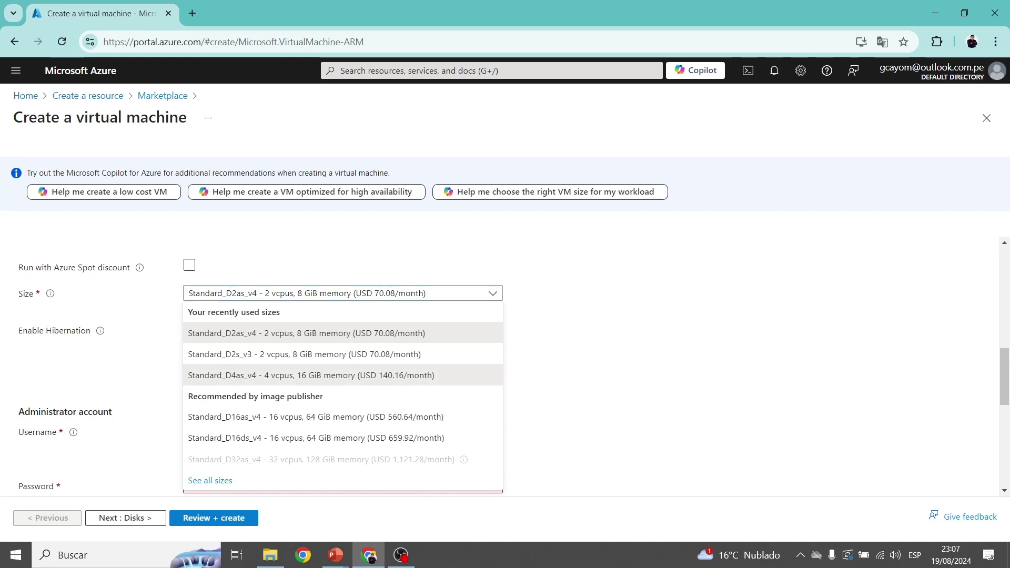
{"action": "left_click", "coordinate": [311, 374]}
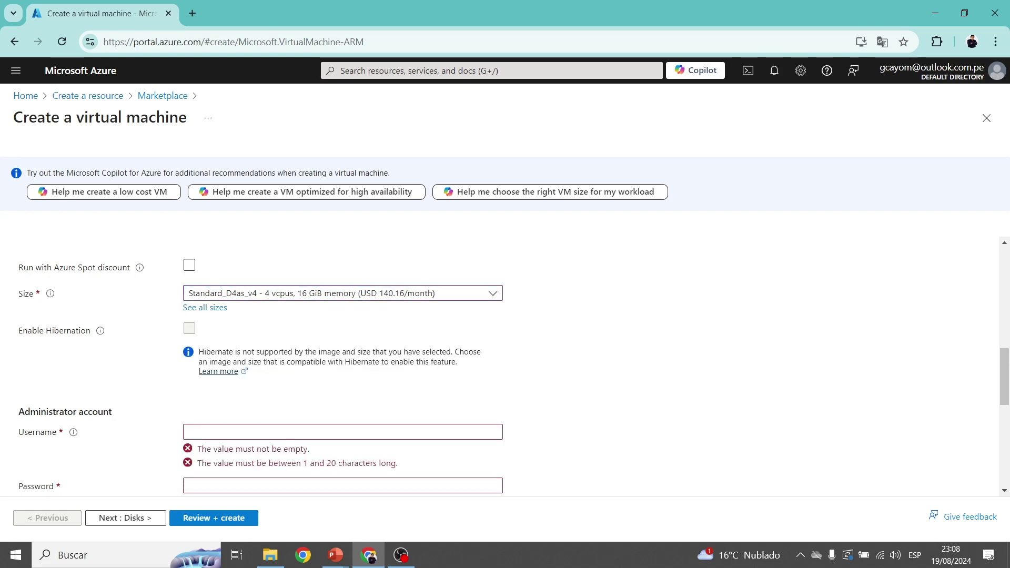
{"action": "scroll", "coordinate": [505, 362], "scroll_direction": "down", "scroll_amount": 3}
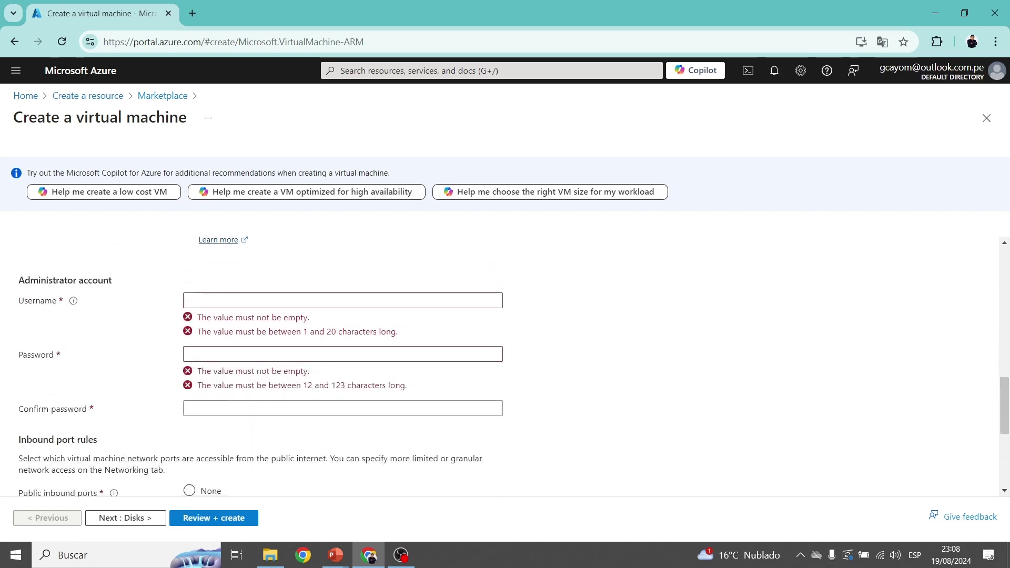
Enter the suggested administrator username and a matching password and confirmation, keeping RDP (3389) open.
{"action": "left_click", "coordinate": [294, 300]}
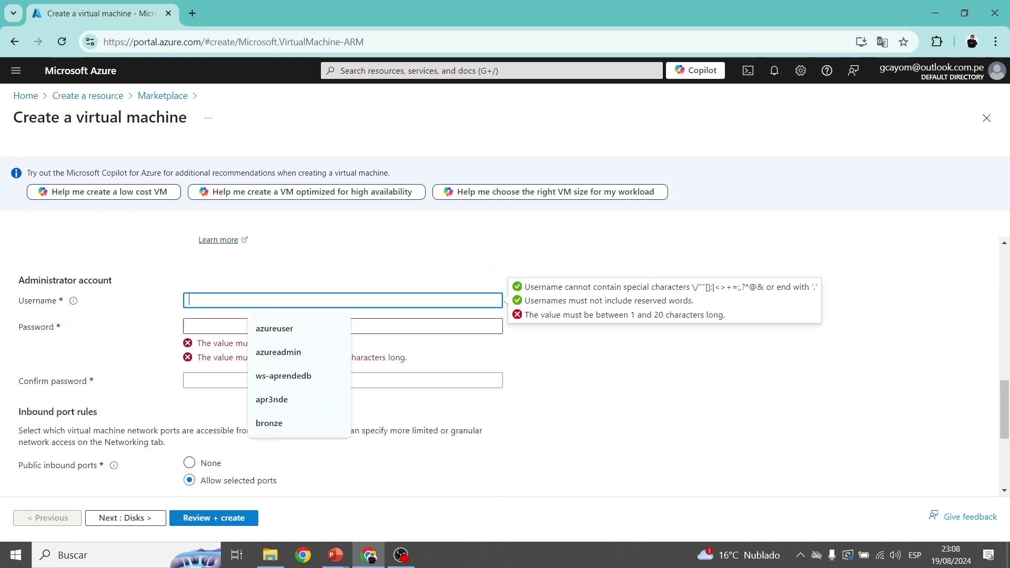
{"action": "left_click", "coordinate": [278, 351]}
{"action": "left_click", "coordinate": [189, 326]}
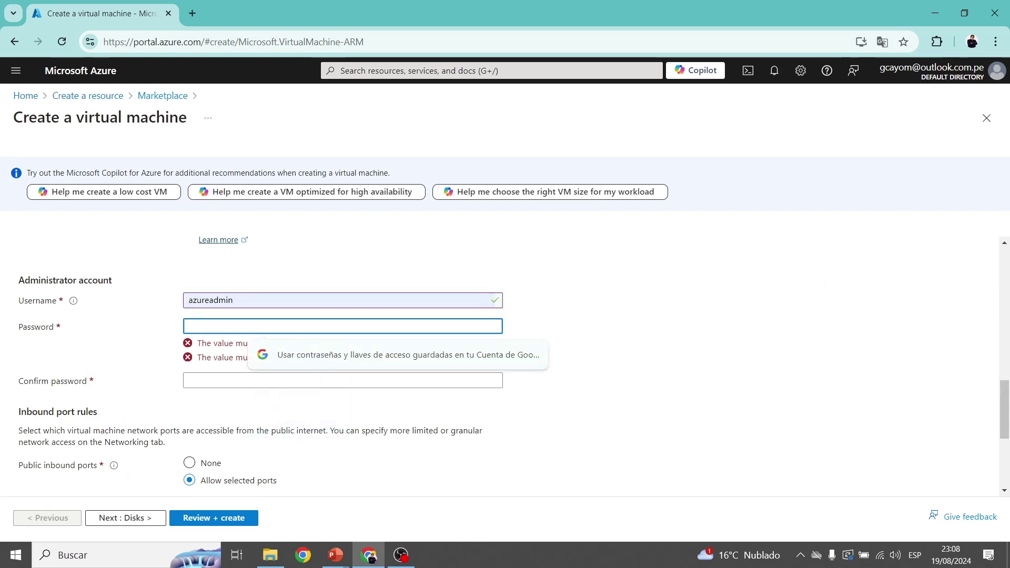
{"action": "type", "text": "**********"}
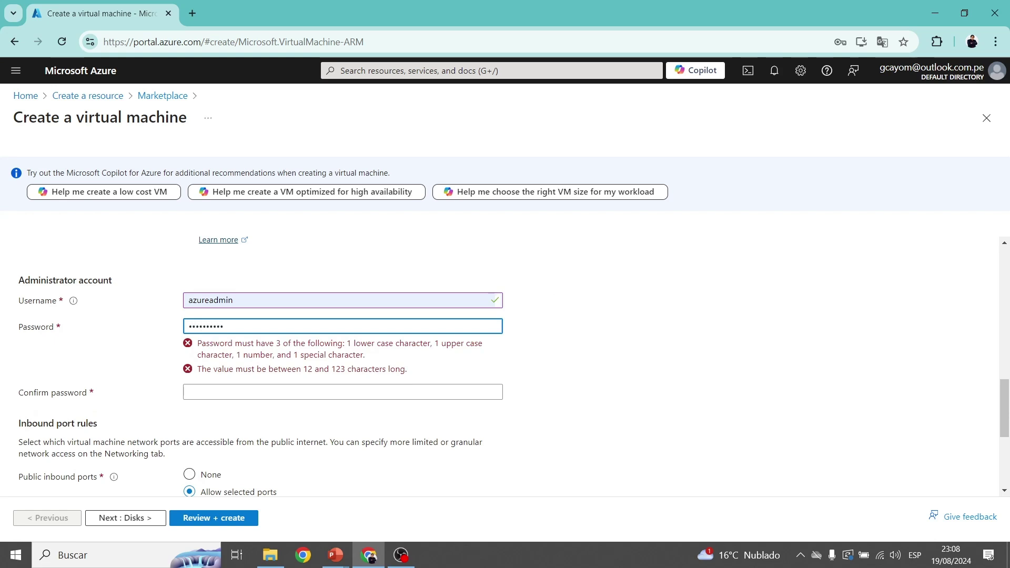
{"action": "type", "text": "**"}
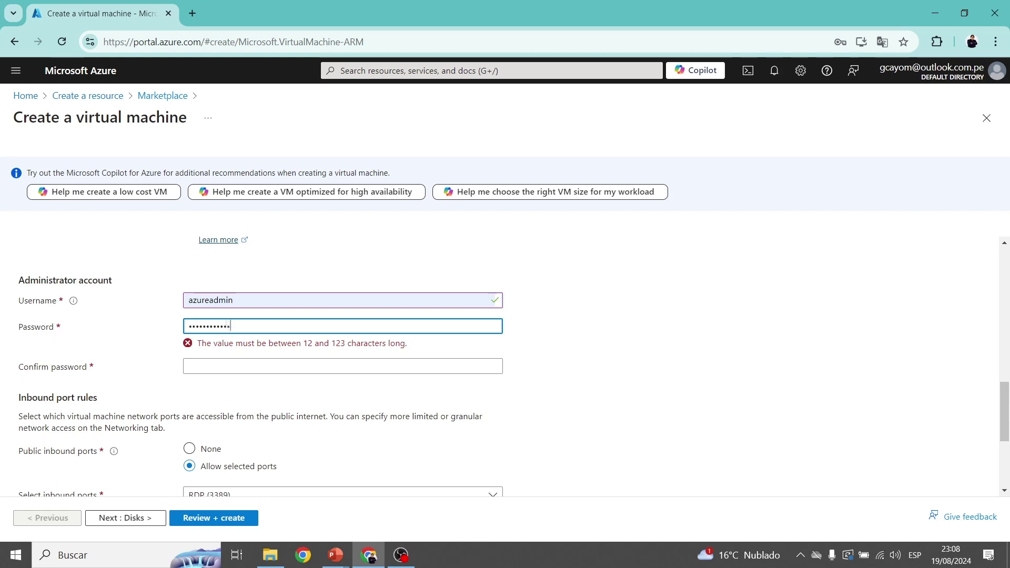
{"action": "key", "text": "Tab"}
{"action": "type", "text": "*"}
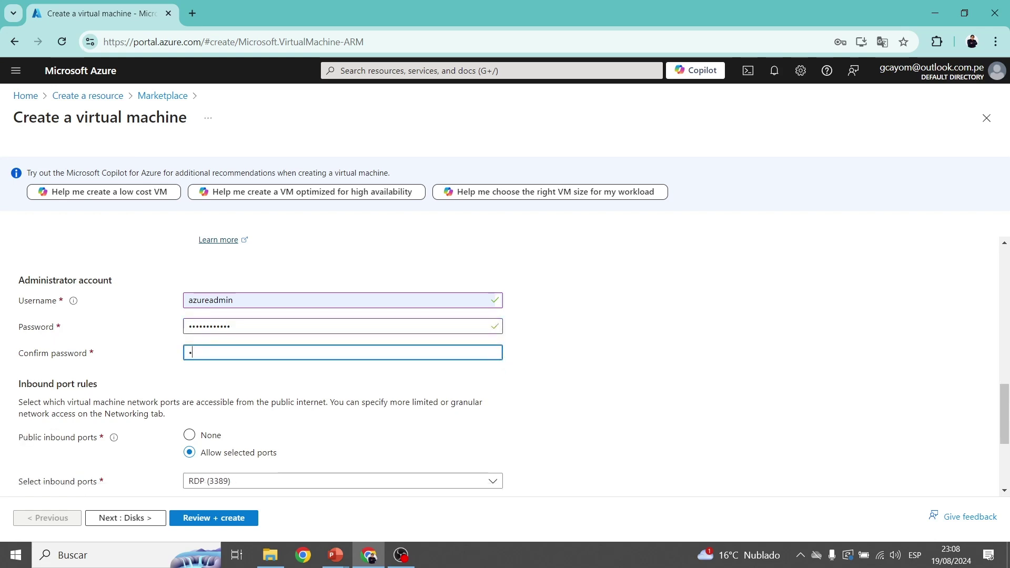
{"action": "type", "text": "*********"}
{"action": "scroll", "coordinate": [514, 366], "scroll_direction": "down", "scroll_amount": 2}
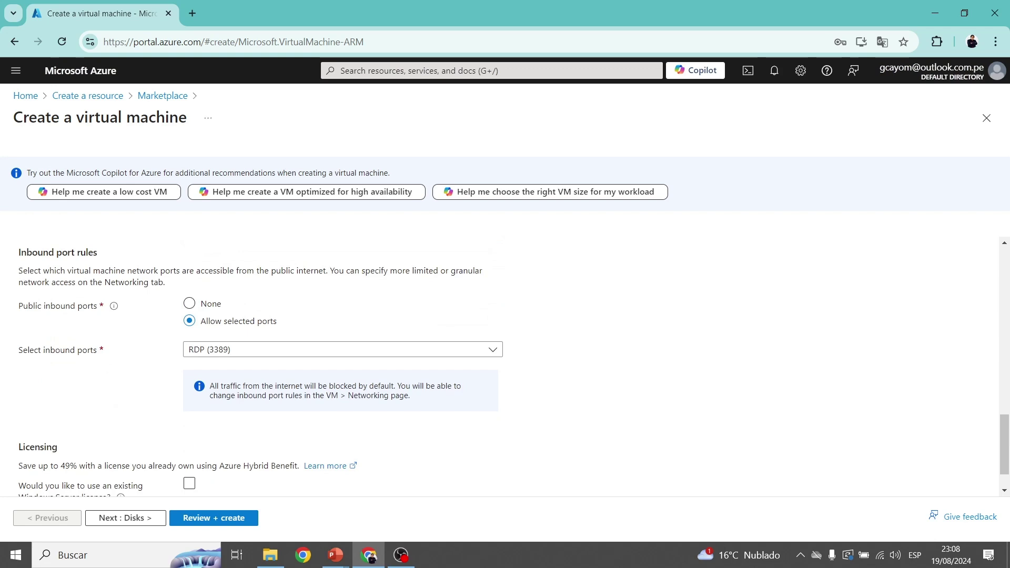
{"action": "scroll", "coordinate": [513, 366], "scroll_direction": "up", "scroll_amount": 1}
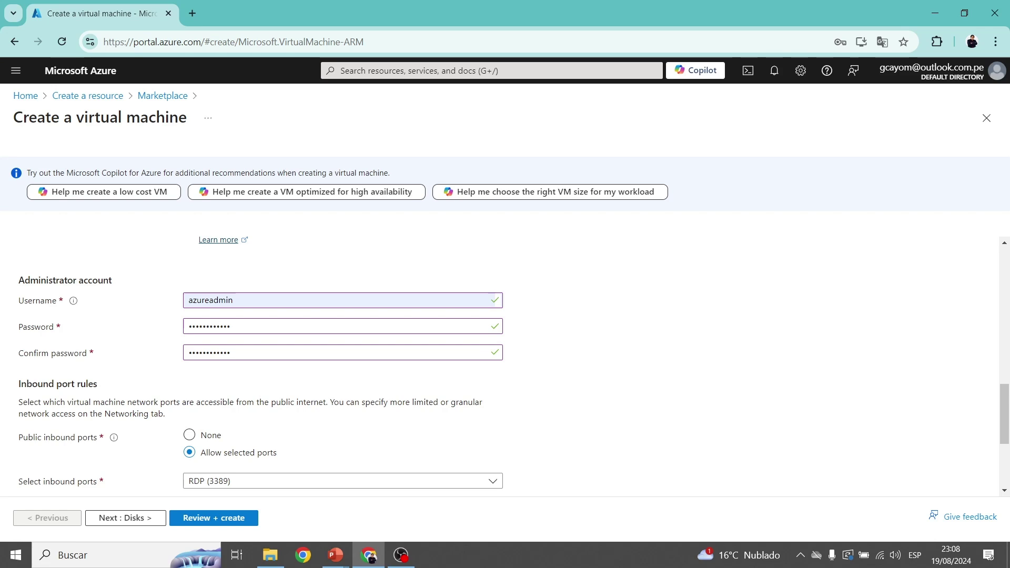
{"action": "scroll", "coordinate": [505, 366], "scroll_direction": "down", "scroll_amount": 1}
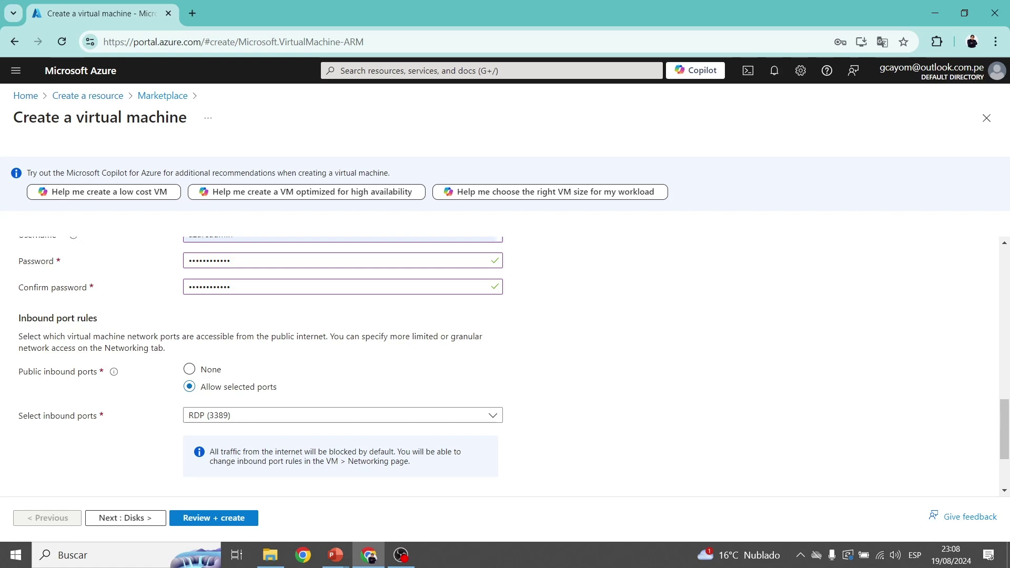
{"action": "scroll", "coordinate": [505, 363], "scroll_direction": "down", "scroll_amount": 2}
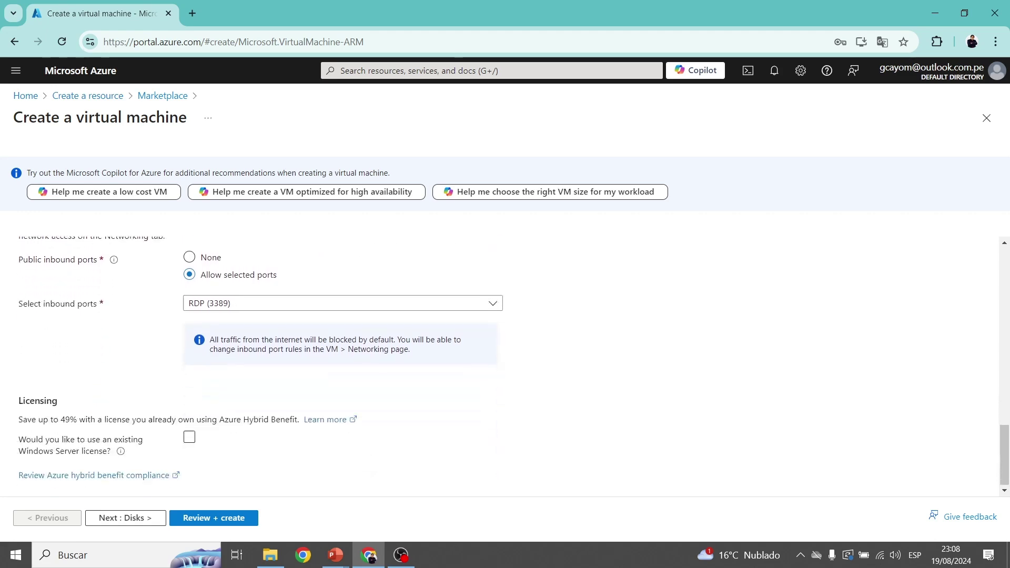
{"action": "scroll", "coordinate": [505, 362], "scroll_direction": "up", "scroll_amount": 10}
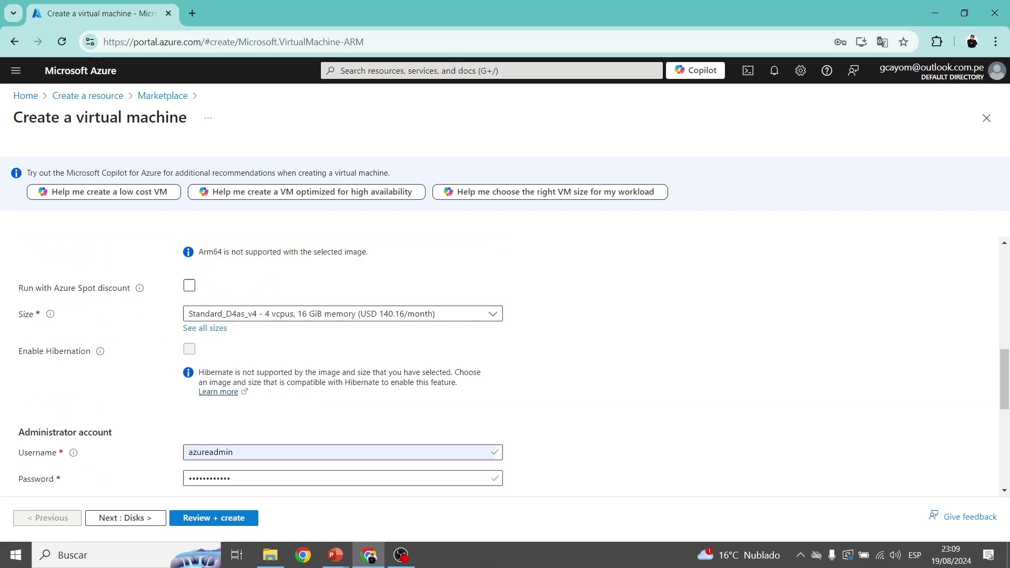
{"action": "scroll", "coordinate": [504, 363], "scroll_direction": "up", "scroll_amount": 1}
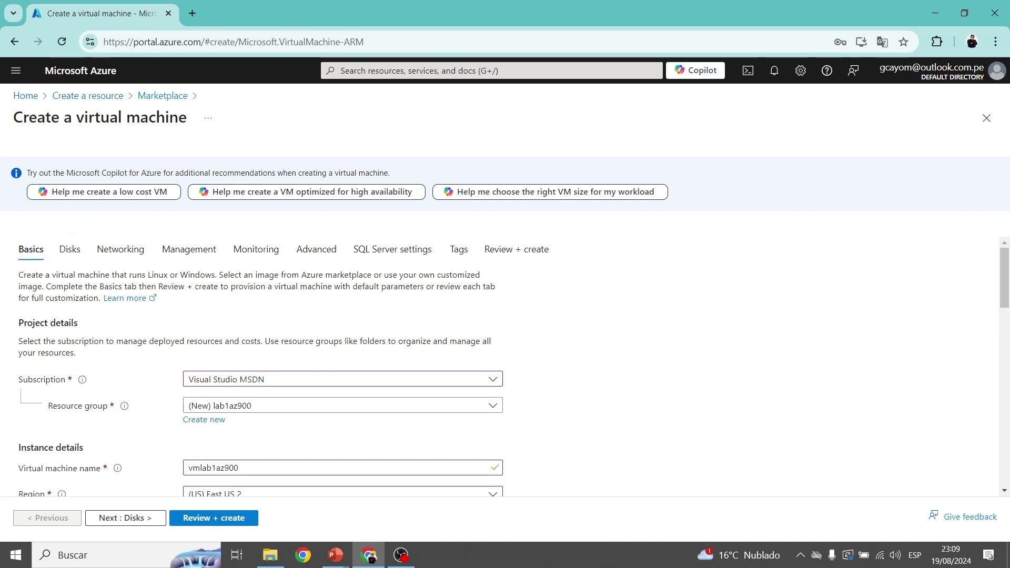
Keep the OS disk as Premium SSD at the default 127 GiB size.
{"action": "left_click", "coordinate": [70, 249]}
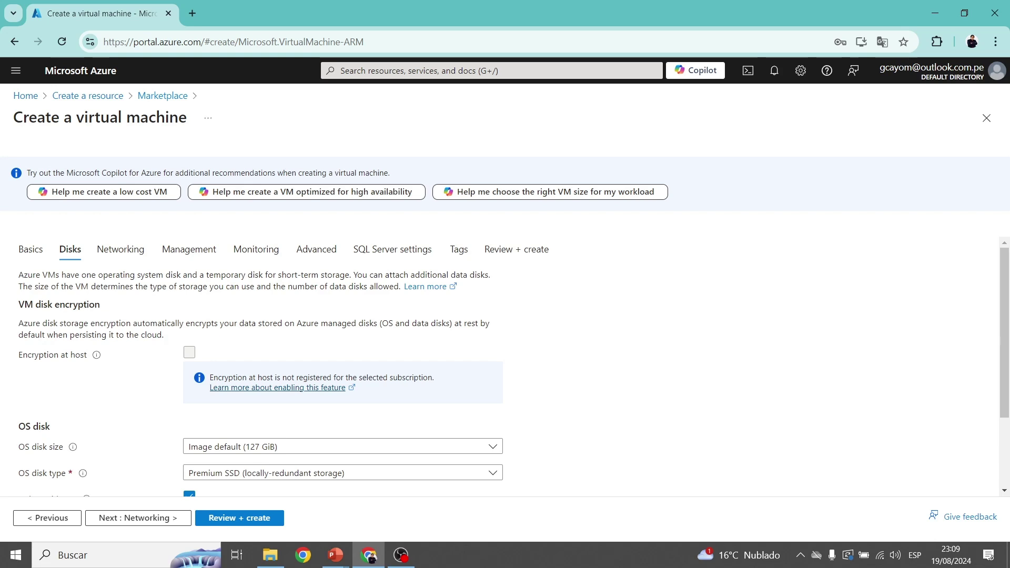
{"action": "scroll", "coordinate": [505, 366], "scroll_direction": "down", "scroll_amount": 2}
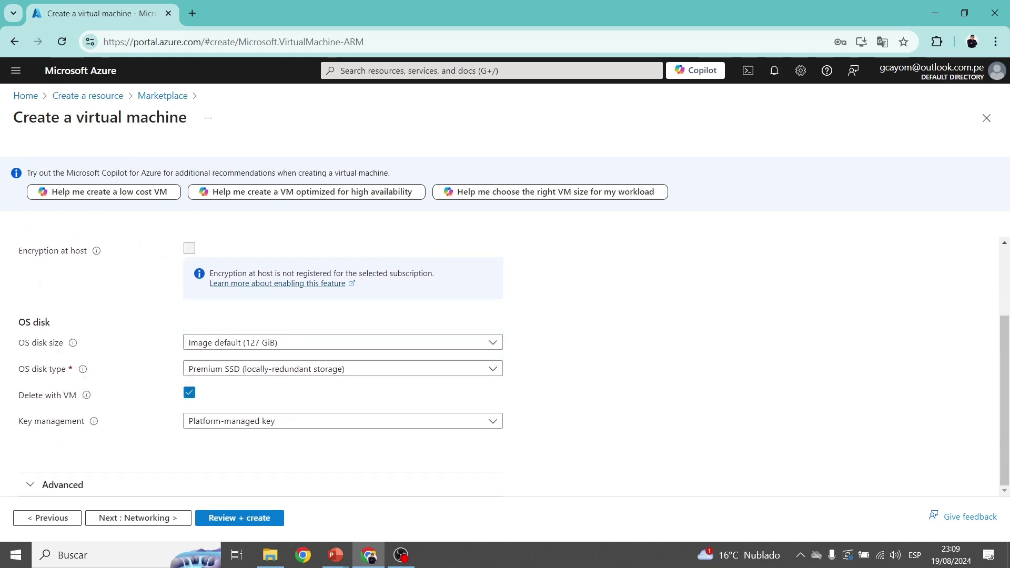
{"action": "scroll", "coordinate": [505, 366], "scroll_direction": "up", "scroll_amount": 2}
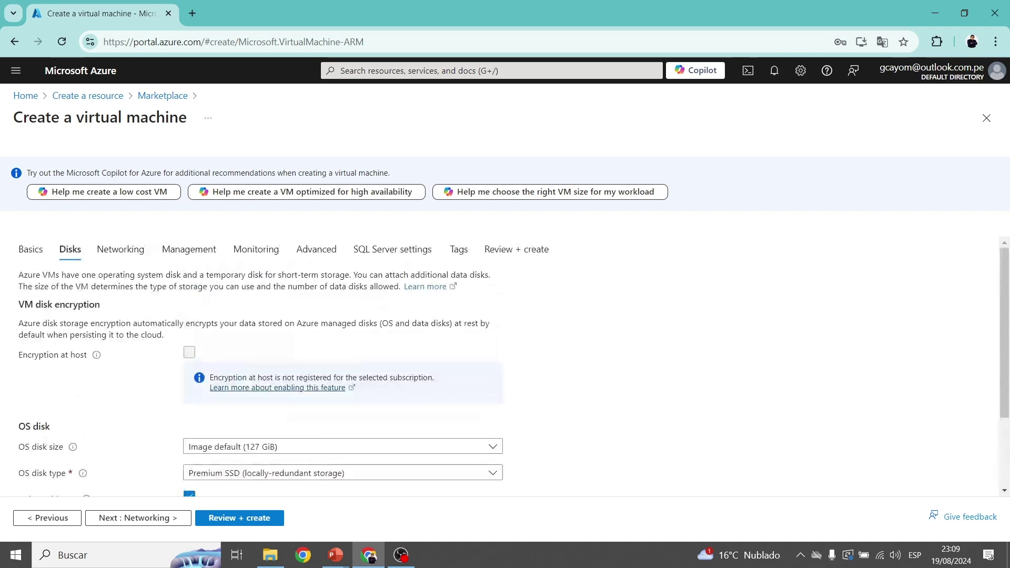
{"action": "scroll", "coordinate": [505, 366], "scroll_direction": "down", "scroll_amount": 2}
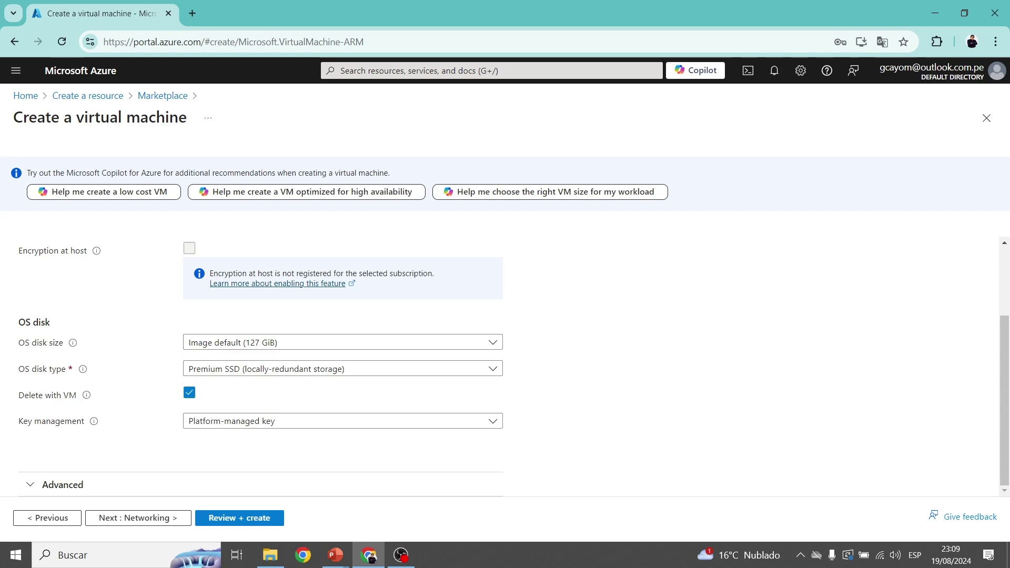
{"action": "scroll", "coordinate": [505, 363], "scroll_direction": "up", "scroll_amount": 2}
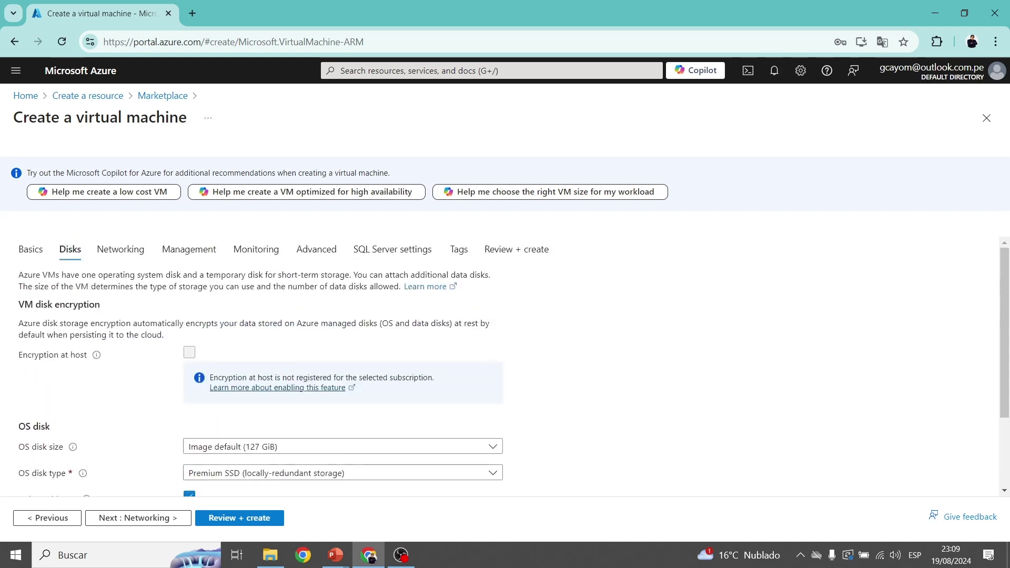
{"action": "left_click", "coordinate": [120, 249]}
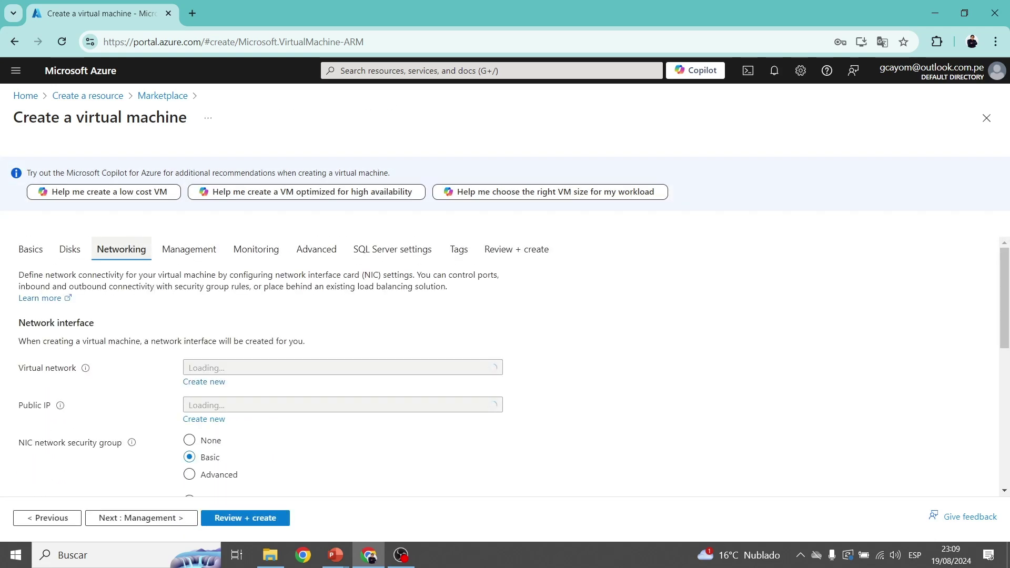
Accept the new vnet vmlab1az900-vnet, public IP vmlab1az900-ip and RDP port 3389 inbound access.
{"action": "scroll", "coordinate": [505, 368], "scroll_direction": "down", "scroll_amount": 1}
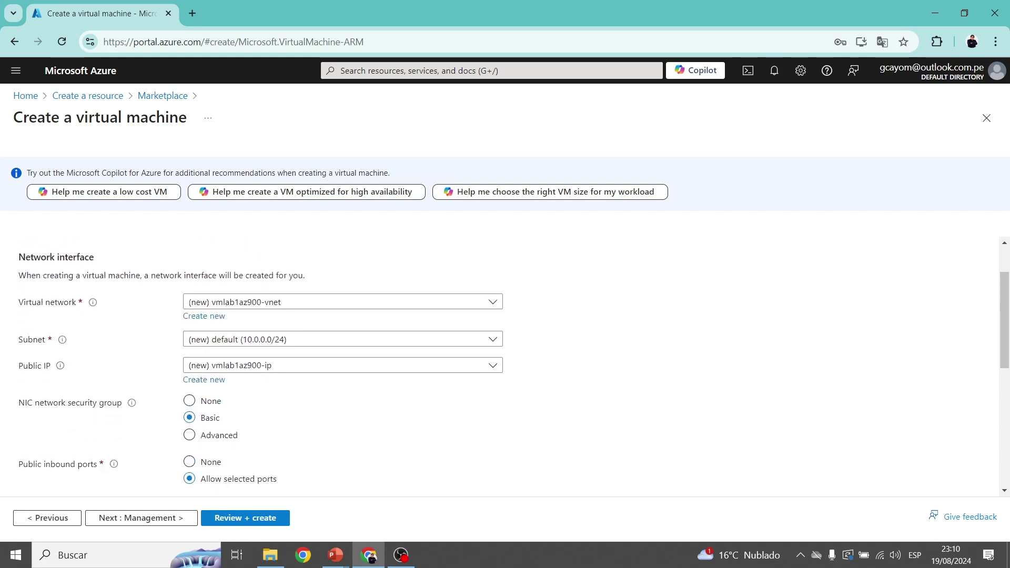
{"action": "scroll", "coordinate": [505, 368], "scroll_direction": "down", "scroll_amount": 1}
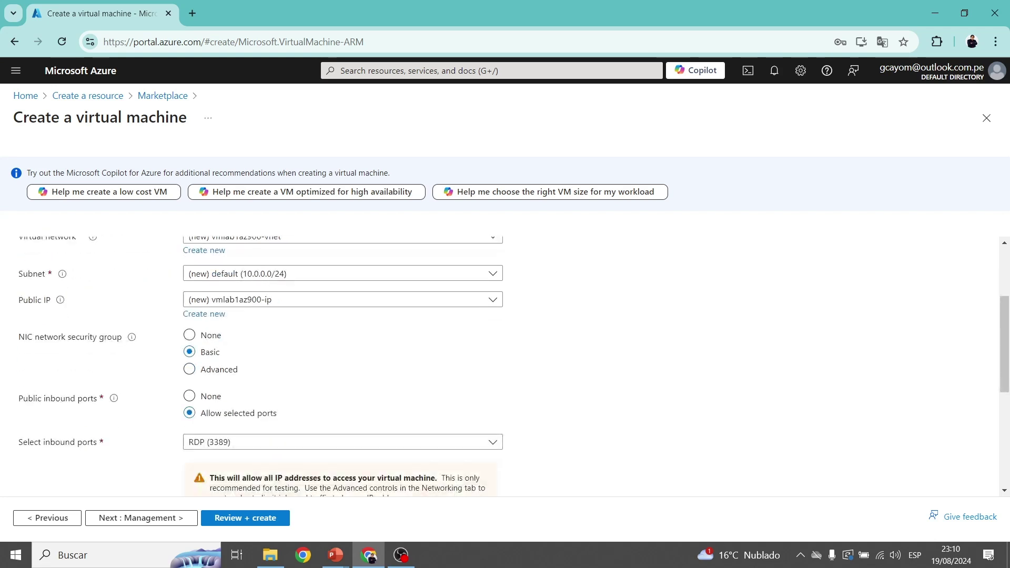
{"action": "scroll", "coordinate": [505, 368], "scroll_direction": "up", "scroll_amount": 2}
{"action": "scroll", "coordinate": [505, 368], "scroll_direction": "down", "scroll_amount": 3}
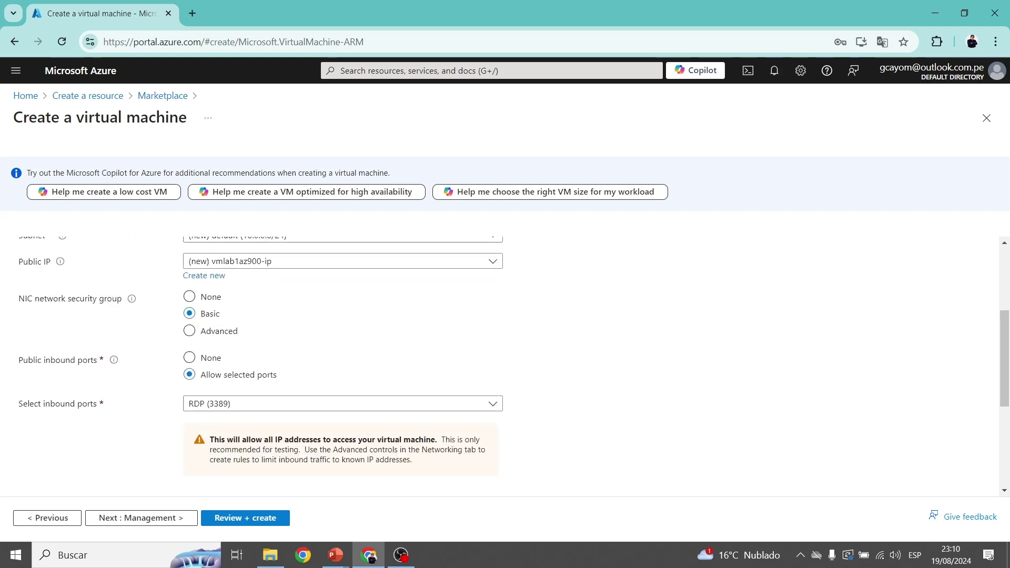
{"action": "scroll", "coordinate": [504, 368], "scroll_direction": "down", "scroll_amount": 3}
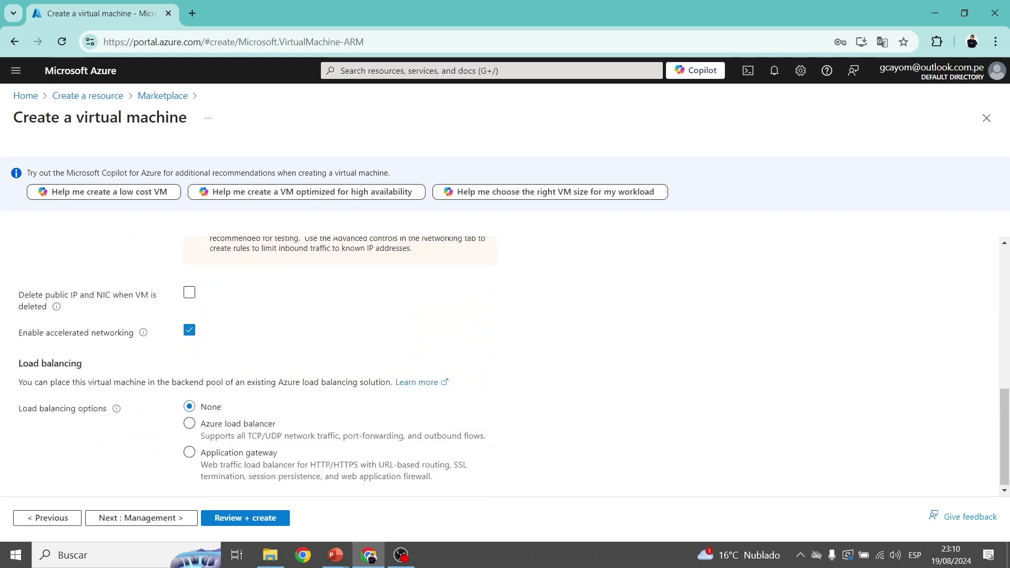
{"action": "scroll", "coordinate": [505, 368], "scroll_direction": "up", "scroll_amount": 6}
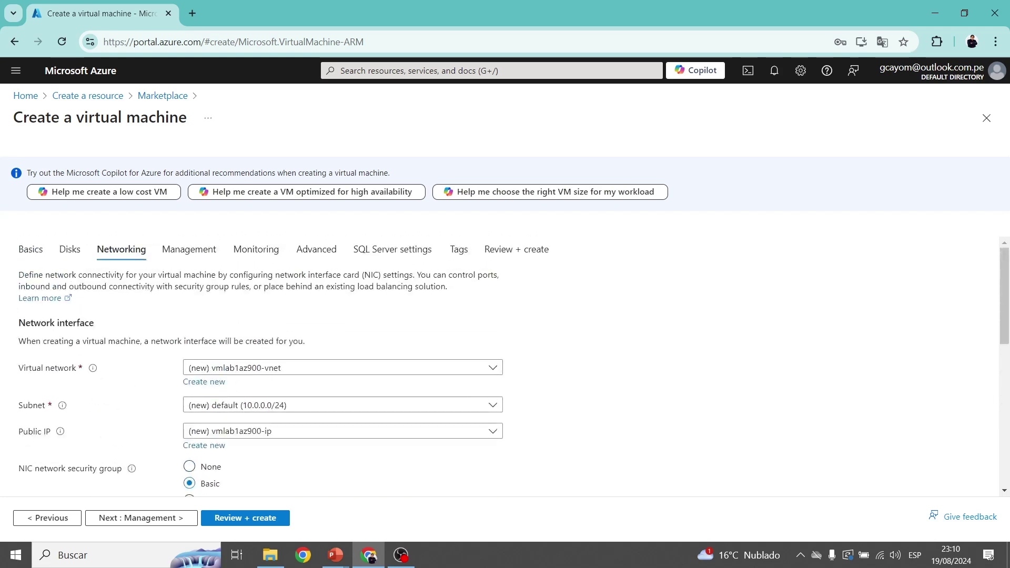
{"action": "left_click", "coordinate": [188, 249]}
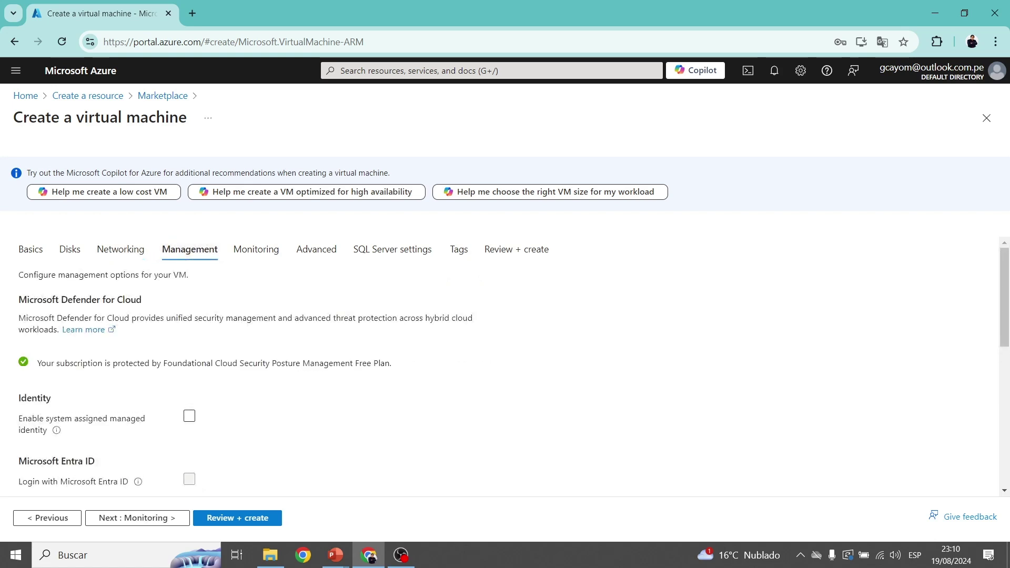
Keep default management options, including auto-shutdown at 19:00:00 UTC with notification enabled.
{"action": "scroll", "coordinate": [505, 368], "scroll_direction": "down", "scroll_amount": 3}
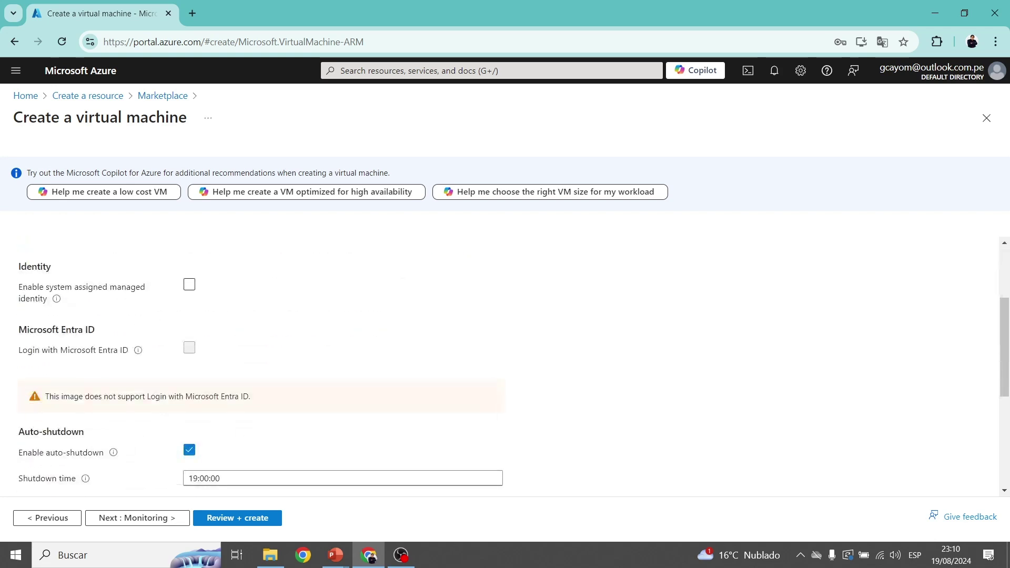
{"action": "scroll", "coordinate": [505, 368], "scroll_direction": "down", "scroll_amount": 3}
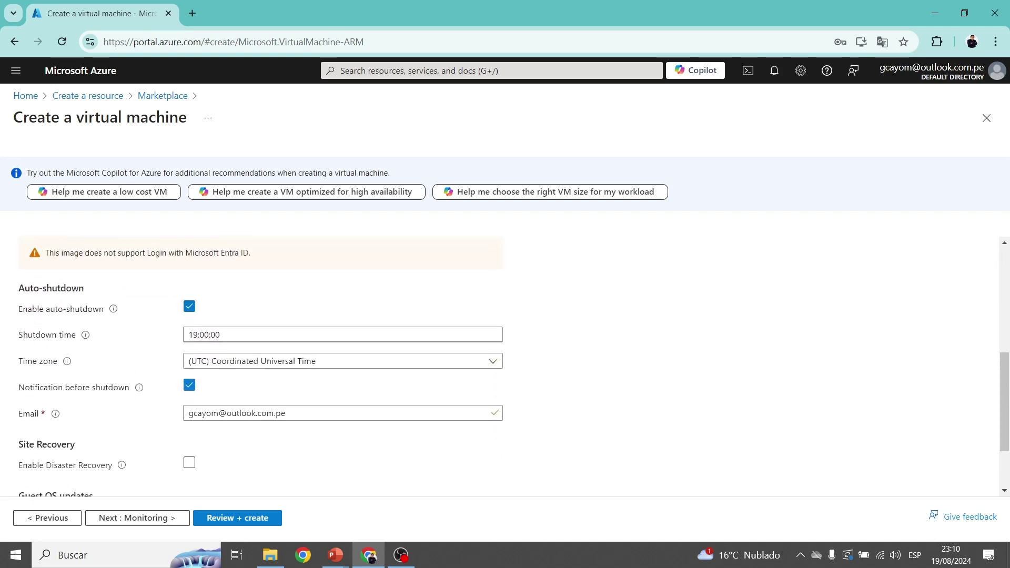
{"action": "scroll", "coordinate": [505, 368], "scroll_direction": "up", "scroll_amount": 1}
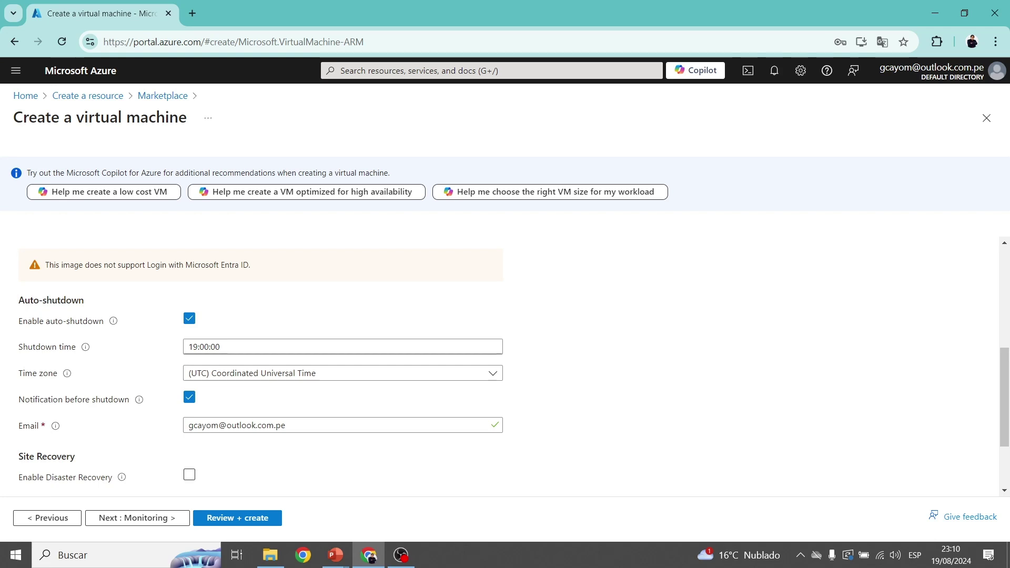
{"action": "scroll", "coordinate": [341, 363], "scroll_direction": "down", "scroll_amount": 1}
{"action": "scroll", "coordinate": [513, 367], "scroll_direction": "down", "scroll_amount": 1}
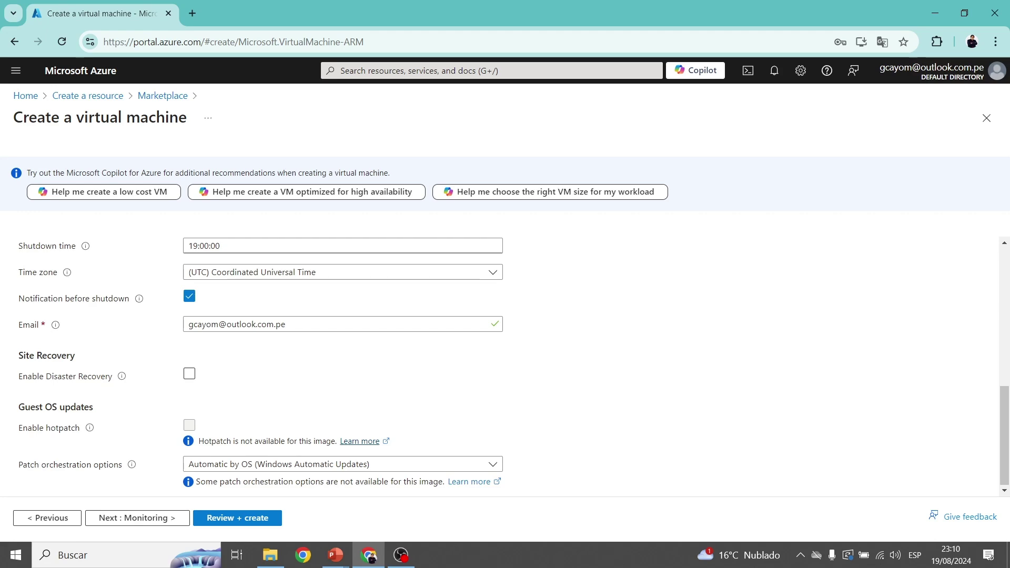
{"action": "scroll", "coordinate": [500, 366], "scroll_direction": "up", "scroll_amount": 7}
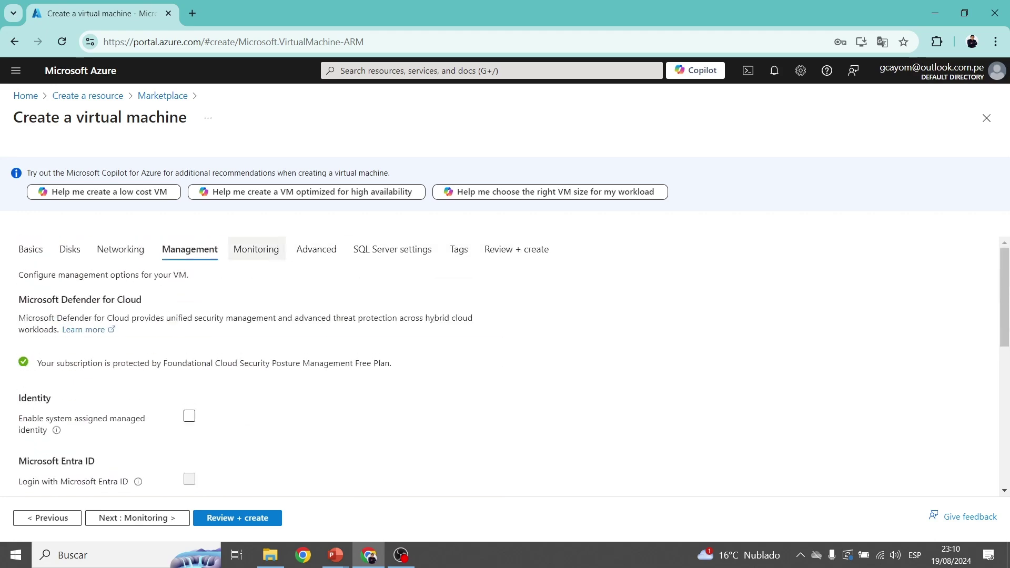
{"action": "left_click", "coordinate": [256, 249]}
Leave monitoring at managed-storage boot diagnostics and the advanced options at their defaults.
{"action": "scroll", "coordinate": [96, 370], "scroll_direction": "down", "scroll_amount": 1}
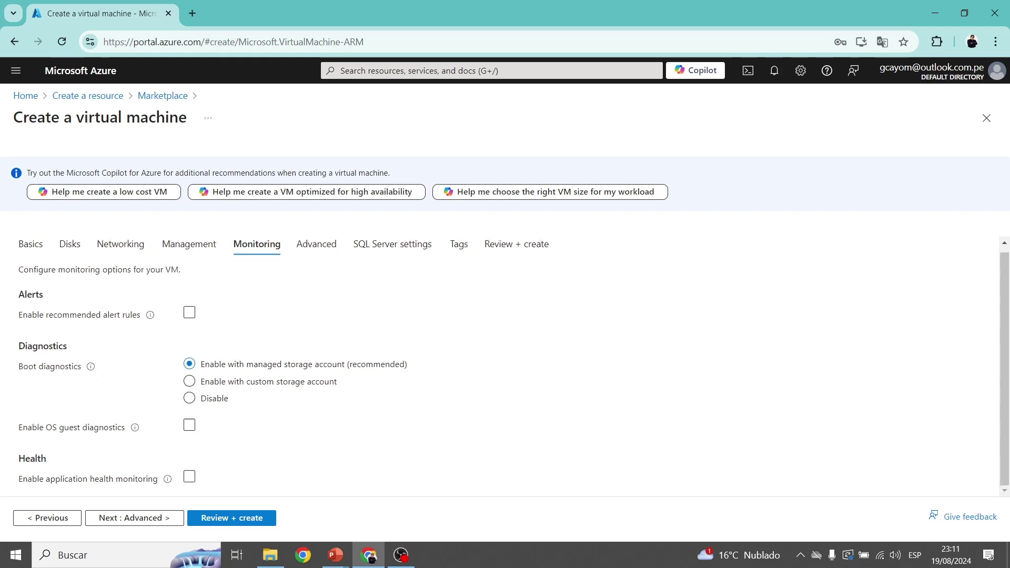
{"action": "left_click", "coordinate": [316, 245]}
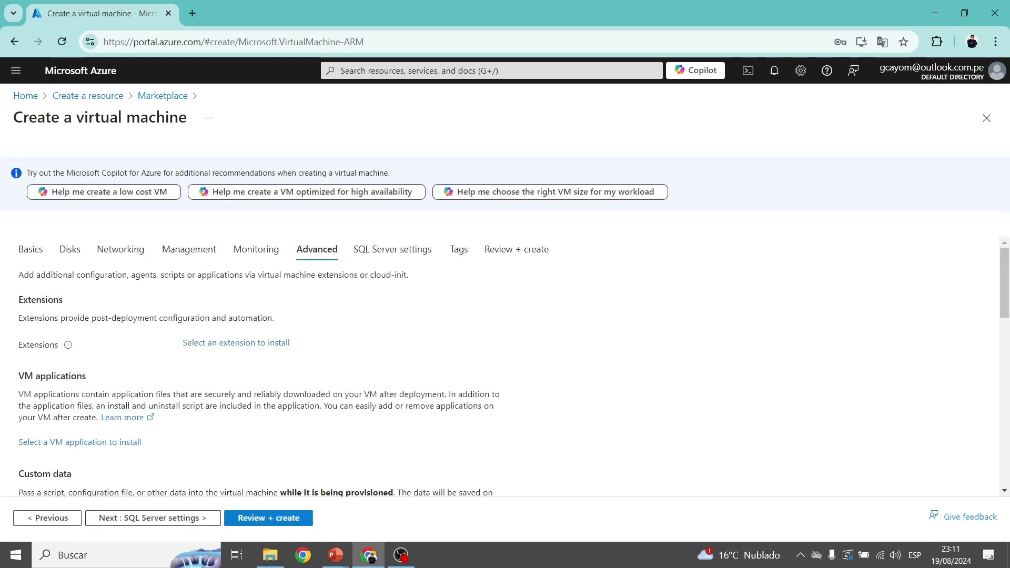
{"action": "scroll", "coordinate": [505, 366], "scroll_direction": "down", "scroll_amount": 2}
{"action": "scroll", "coordinate": [504, 366], "scroll_direction": "down", "scroll_amount": 3}
{"action": "scroll", "coordinate": [505, 366], "scroll_direction": "up", "scroll_amount": 5}
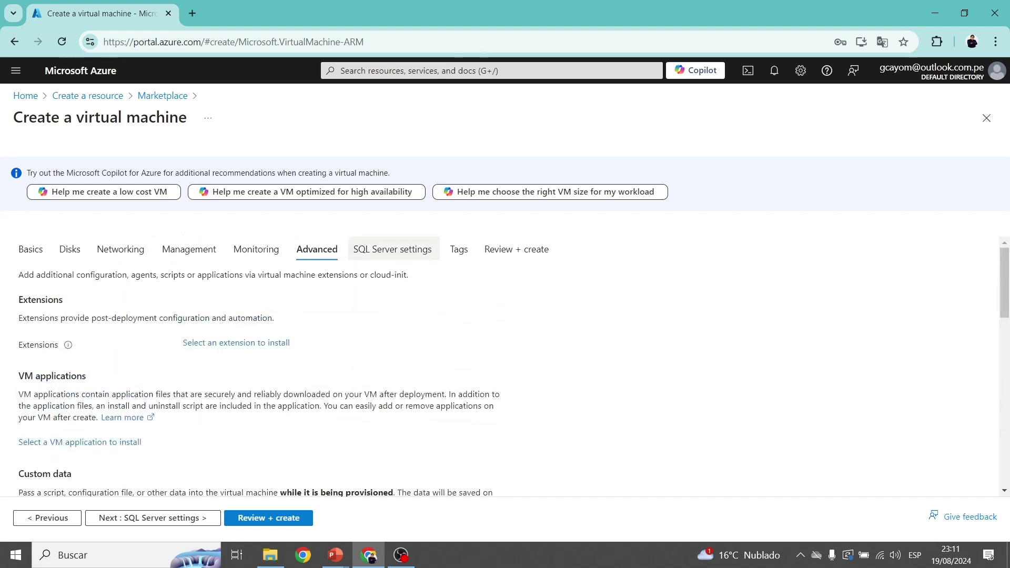
{"action": "left_click", "coordinate": [392, 248]}
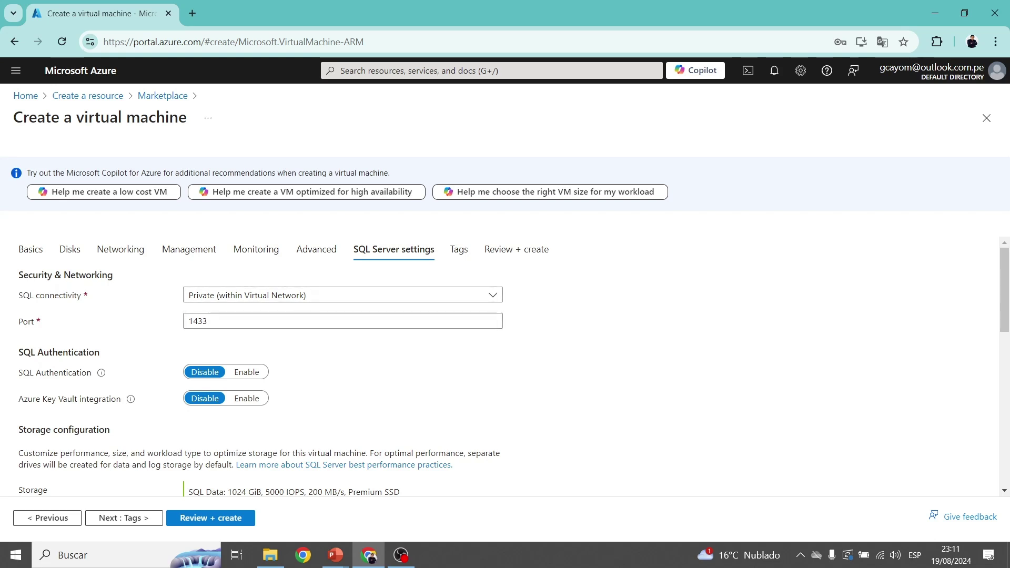
Enable SQL Authentication with login name azureadmin and a password.
{"action": "scroll", "coordinate": [505, 366], "scroll_direction": "down", "scroll_amount": 2}
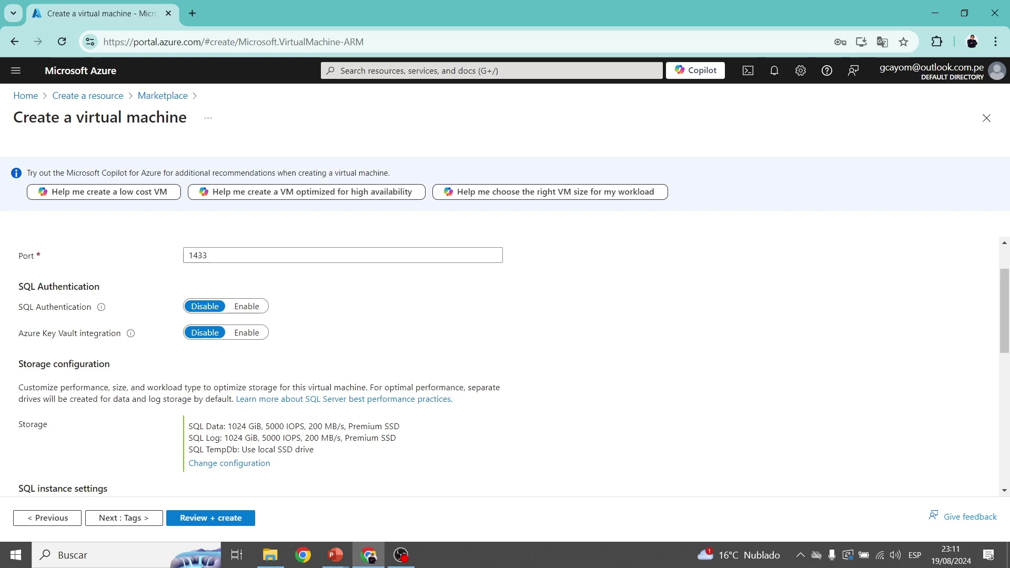
{"action": "left_click", "coordinate": [247, 306]}
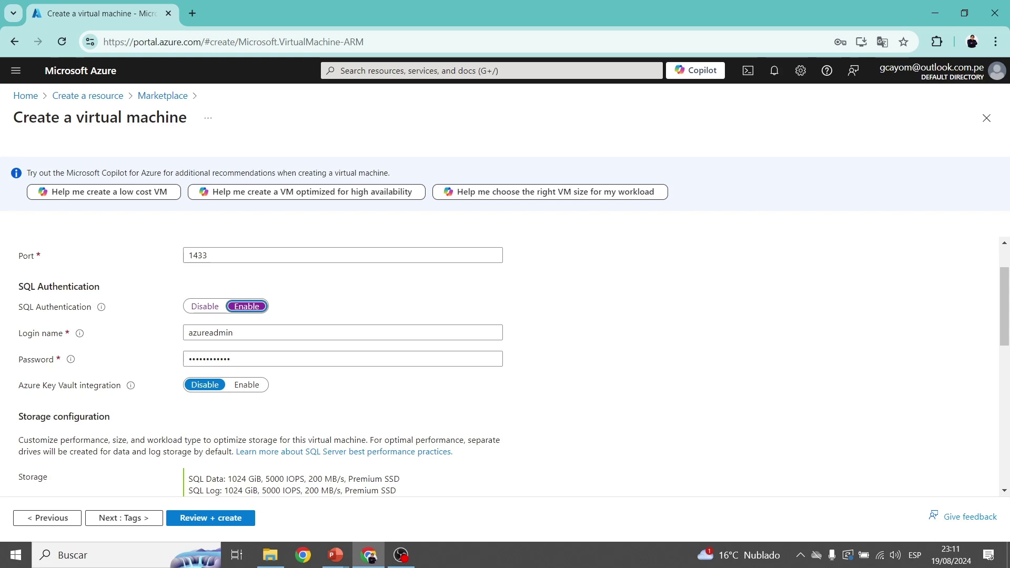
{"action": "left_click", "coordinate": [234, 332]}
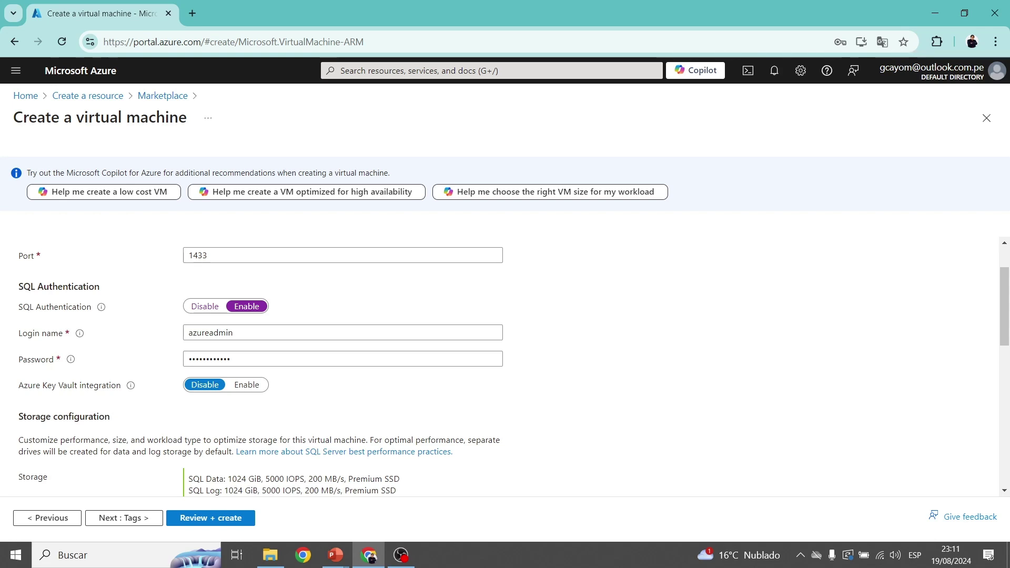
{"action": "scroll", "coordinate": [505, 368], "scroll_direction": "down", "scroll_amount": 4}
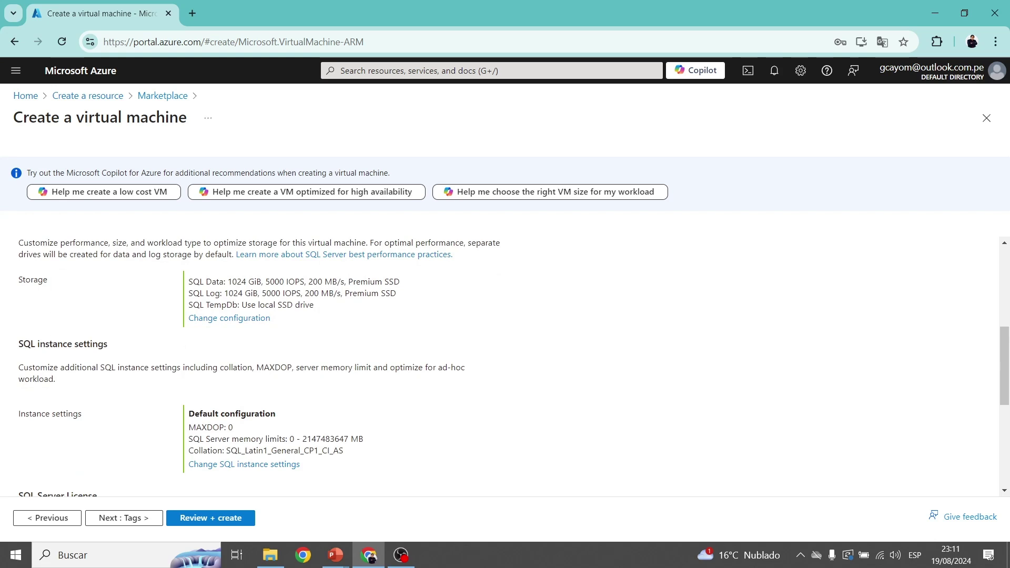
{"action": "left_click_drag", "start_coordinate": [188, 281], "coordinate": [279, 281]}
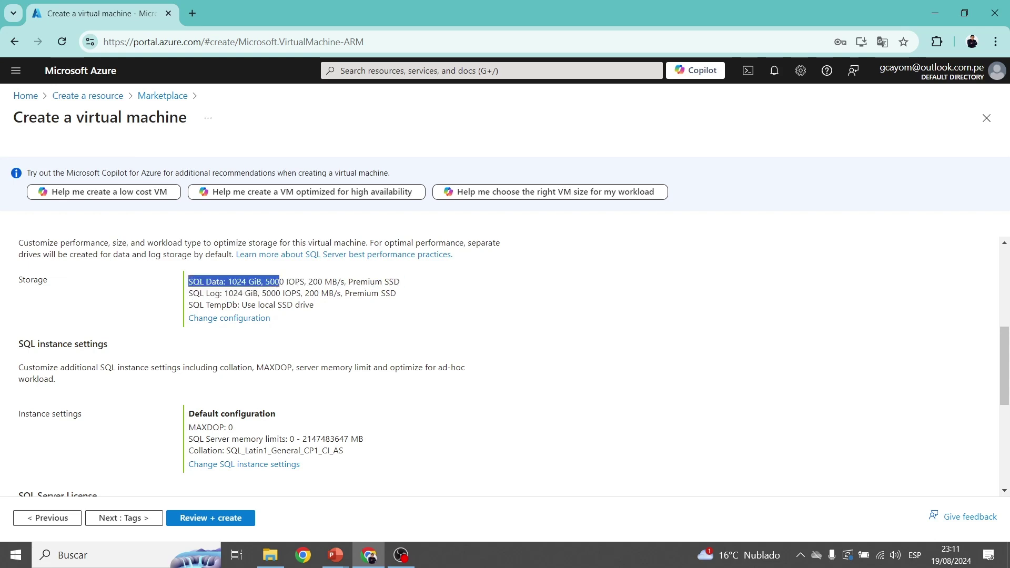
{"action": "left_click", "coordinate": [239, 292]}
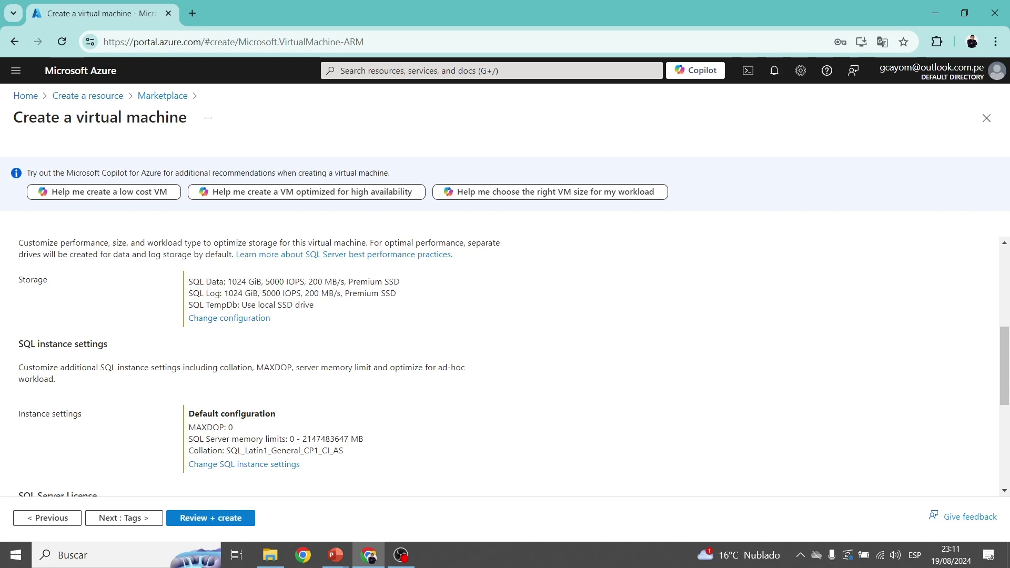
{"action": "left_click_drag", "start_coordinate": [224, 293], "coordinate": [253, 293]}
{"action": "double_click", "coordinate": [213, 293]}
{"action": "left_click", "coordinate": [252, 294]}
{"action": "scroll", "coordinate": [504, 363], "scroll_direction": "down", "scroll_amount": 3}
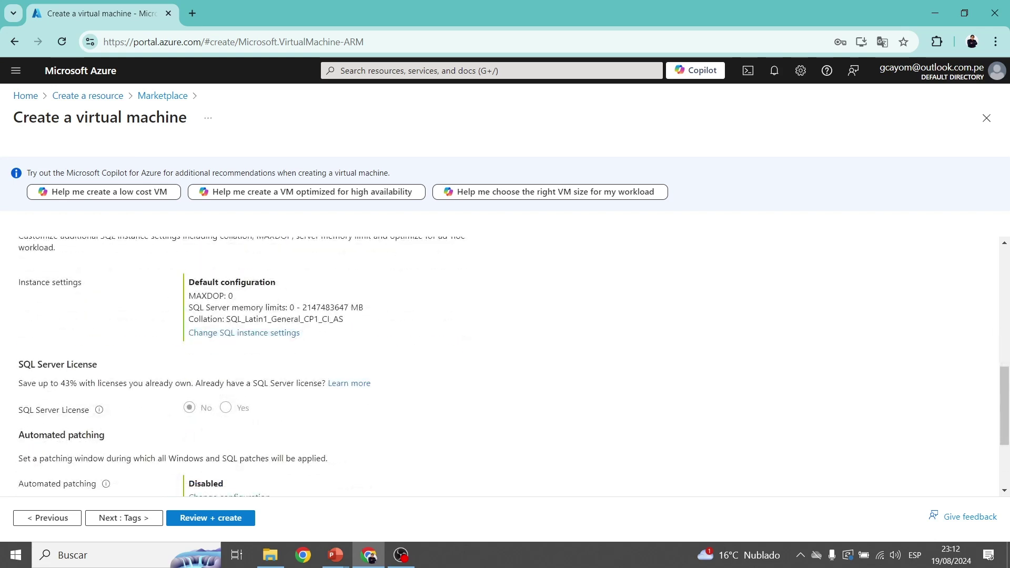
{"action": "left_click_drag", "start_coordinate": [234, 296], "coordinate": [188, 295]}
{"action": "left_click", "coordinate": [222, 296]}
{"action": "left_click_drag", "start_coordinate": [364, 307], "coordinate": [263, 307]}
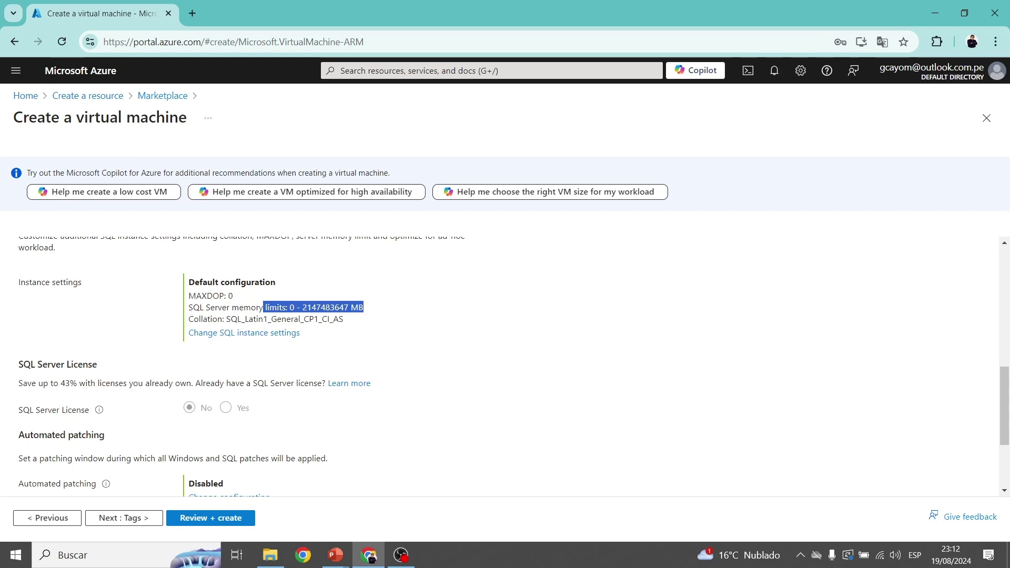
{"action": "left_click", "coordinate": [282, 308]}
{"action": "left_click_drag", "start_coordinate": [364, 307], "coordinate": [200, 307]}
{"action": "left_click", "coordinate": [250, 307]}
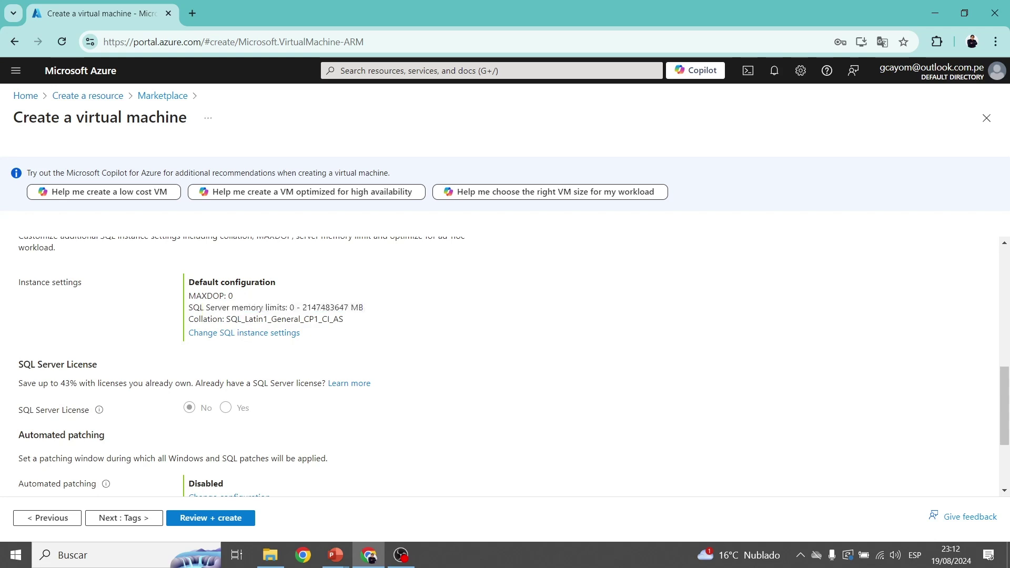
{"action": "left_click_drag", "start_coordinate": [344, 319], "coordinate": [225, 318]}
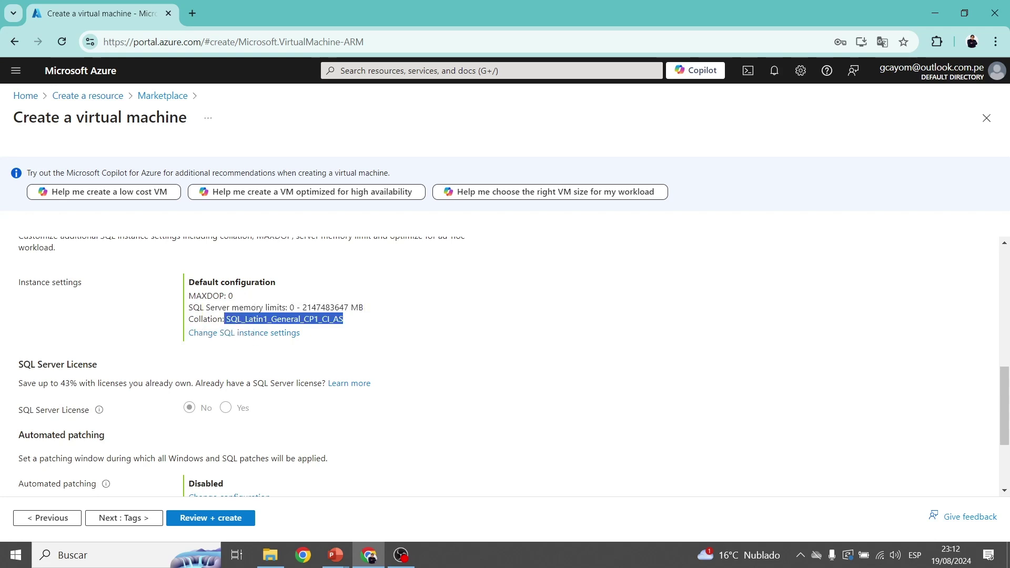
{"action": "left_click", "coordinate": [227, 319]}
{"action": "scroll", "coordinate": [504, 362], "scroll_direction": "down", "scroll_amount": 2}
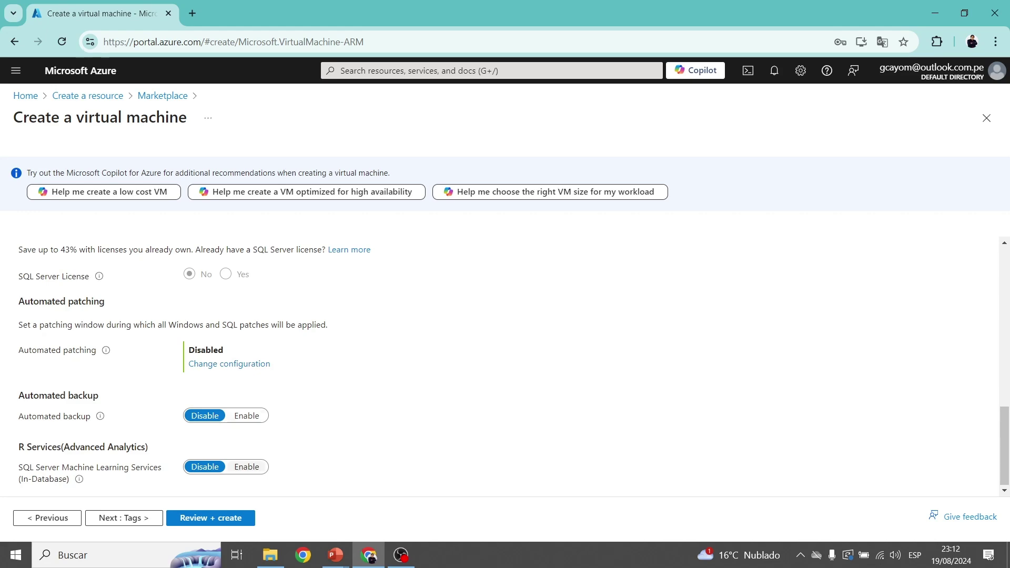
{"action": "scroll", "coordinate": [505, 363], "scroll_direction": "up", "scroll_amount": 8}
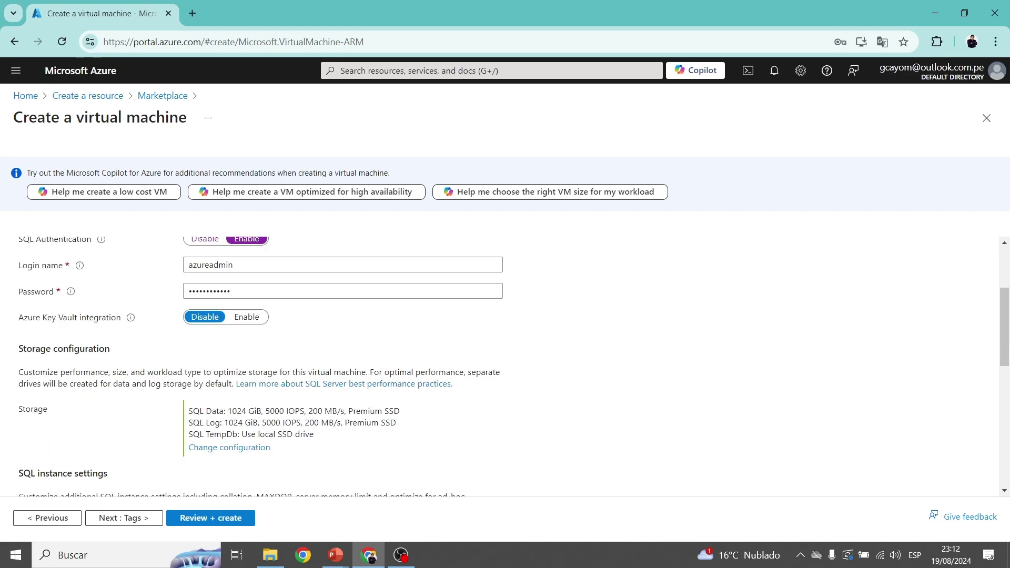
Leave tags empty and pass validation for Standard D4as v4 at 0.1920 USD/hr.
{"action": "left_click", "coordinate": [459, 249]}
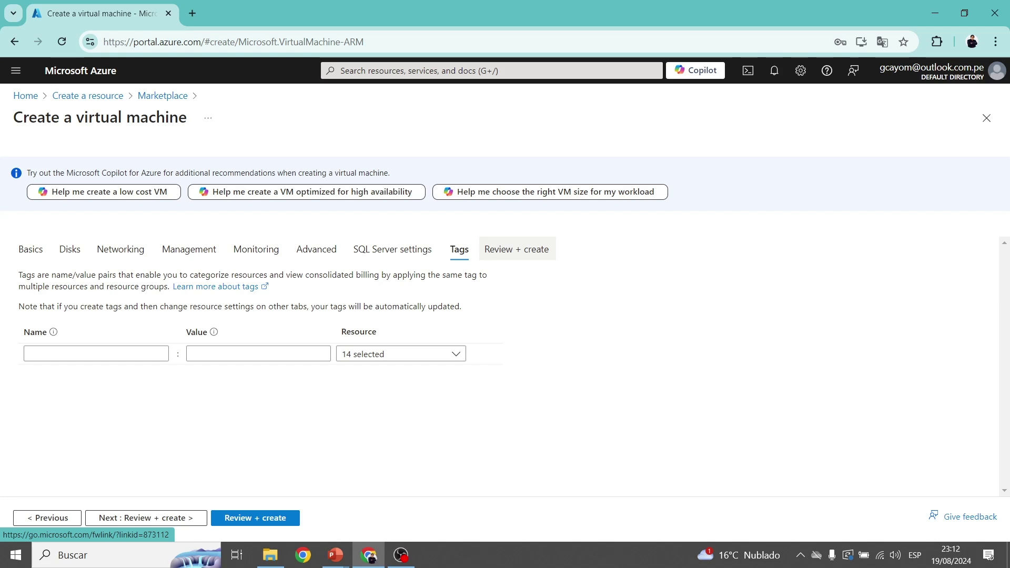
{"action": "left_click", "coordinate": [517, 249]}
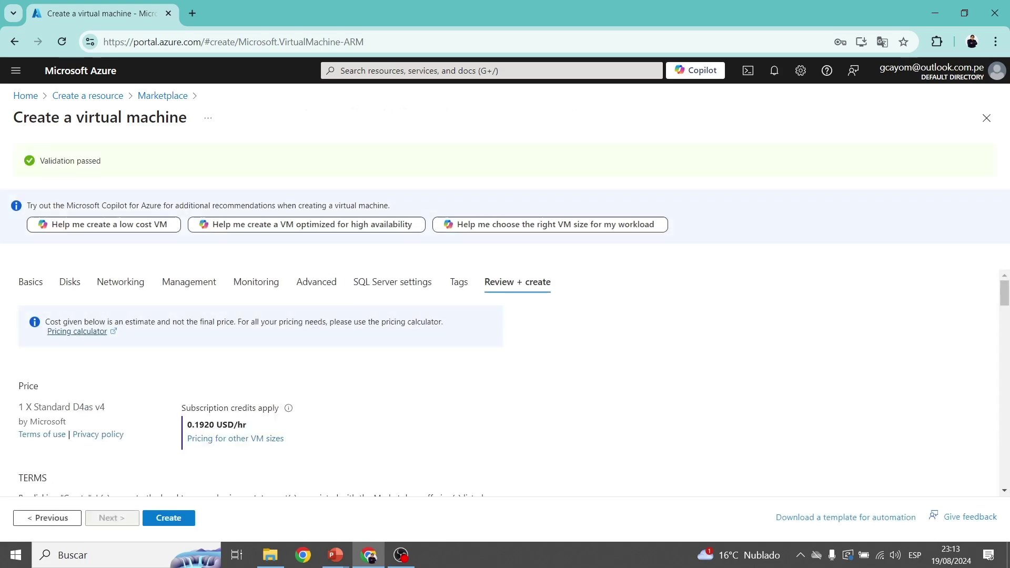
Review the validated summary and create the vmlab1az900 SQL Server VM.
{"action": "scroll", "coordinate": [263, 383], "scroll_direction": "down", "scroll_amount": 1}
{"action": "scroll", "coordinate": [262, 384], "scroll_direction": "down", "scroll_amount": 2}
{"action": "scroll", "coordinate": [263, 384], "scroll_direction": "up", "scroll_amount": 2}
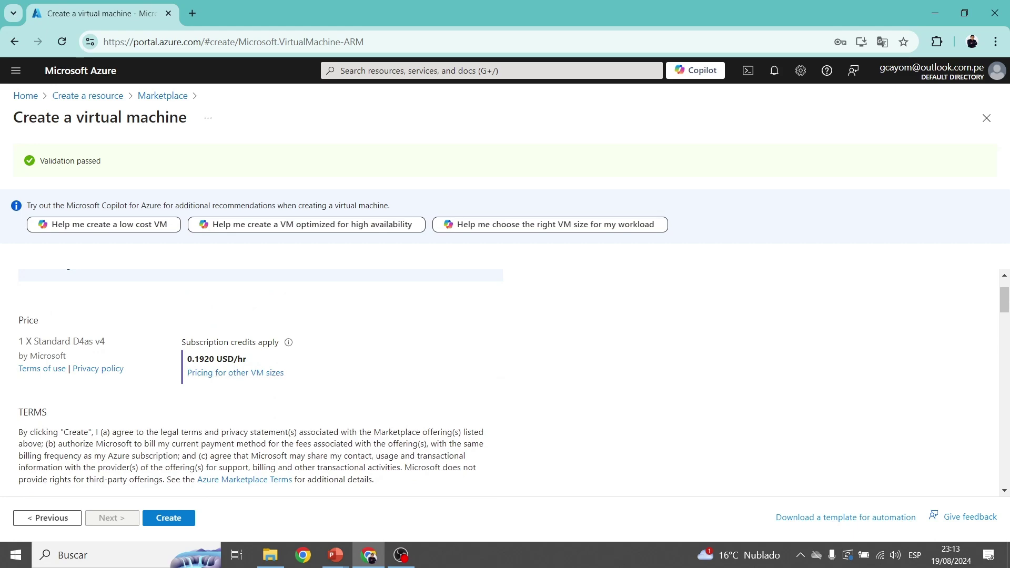
{"action": "scroll", "coordinate": [263, 384], "scroll_direction": "down", "scroll_amount": 6}
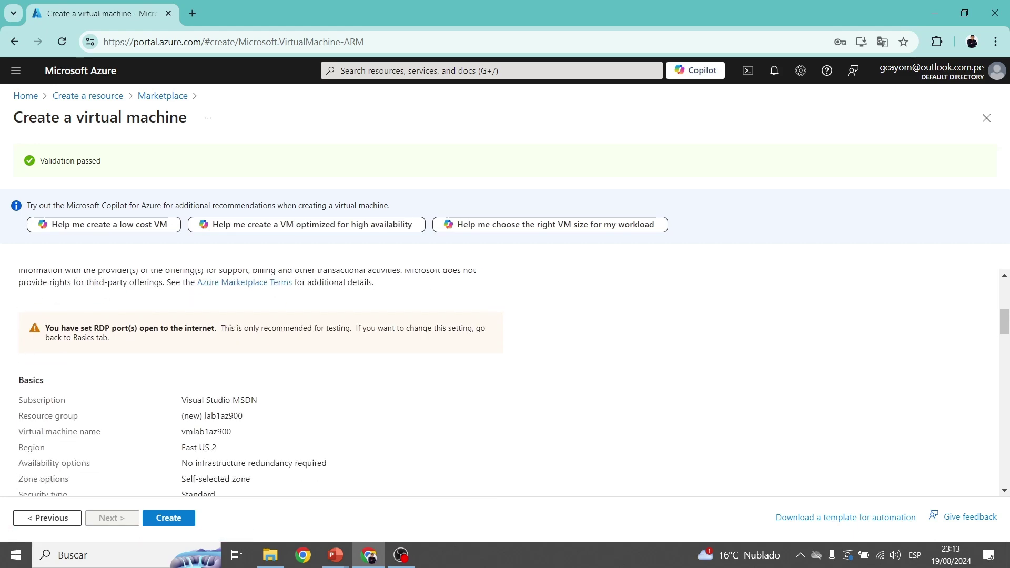
{"action": "scroll", "coordinate": [263, 384], "scroll_direction": "down", "scroll_amount": 10}
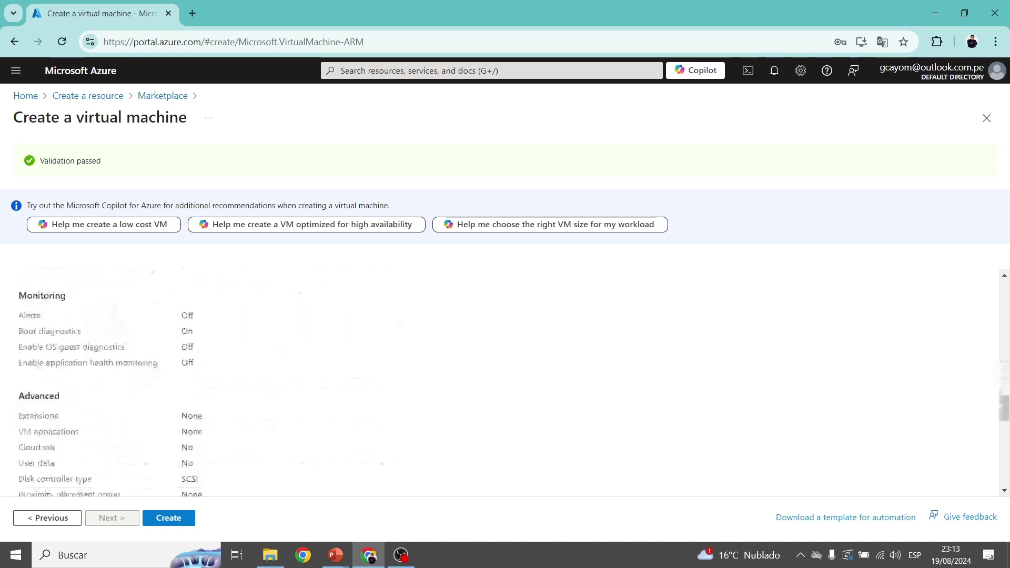
{"action": "scroll", "coordinate": [504, 384], "scroll_direction": "down", "scroll_amount": 6}
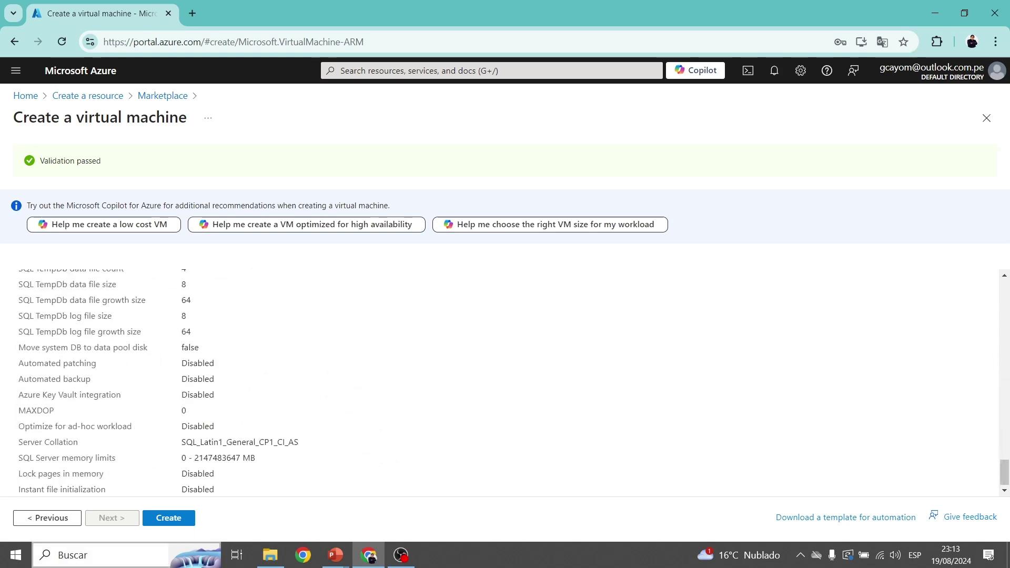
{"action": "left_click", "coordinate": [168, 518]}
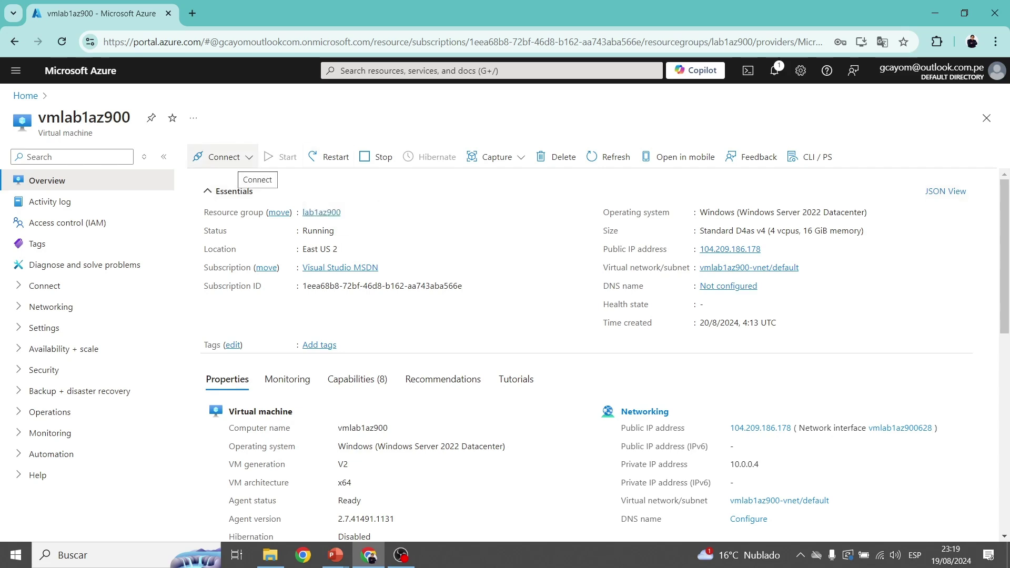
Open vmlab1az900's connection options to use Native RDP at 104.209.186.178.
{"action": "left_click", "coordinate": [239, 158]}
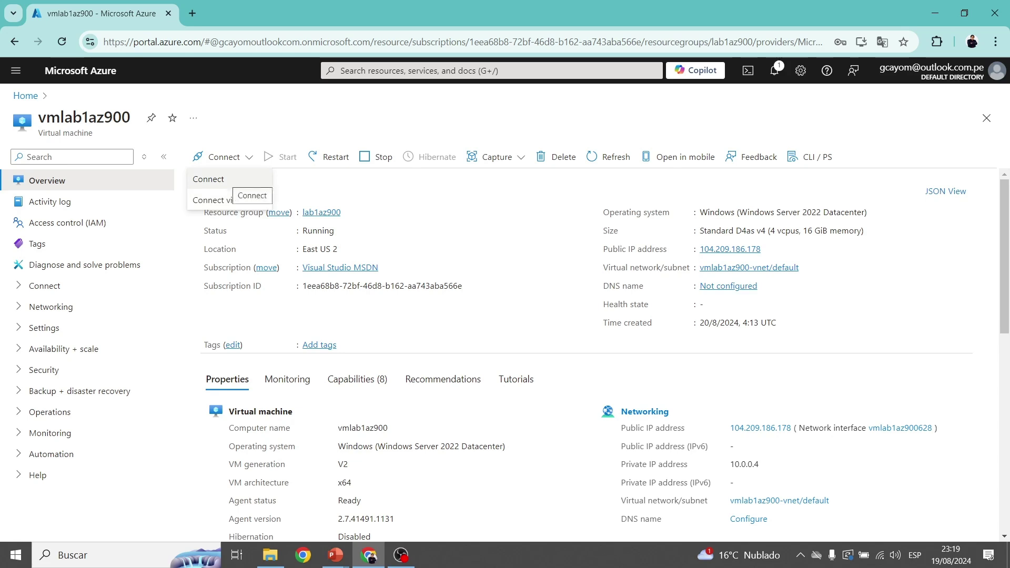
{"action": "left_click", "coordinate": [208, 178]}
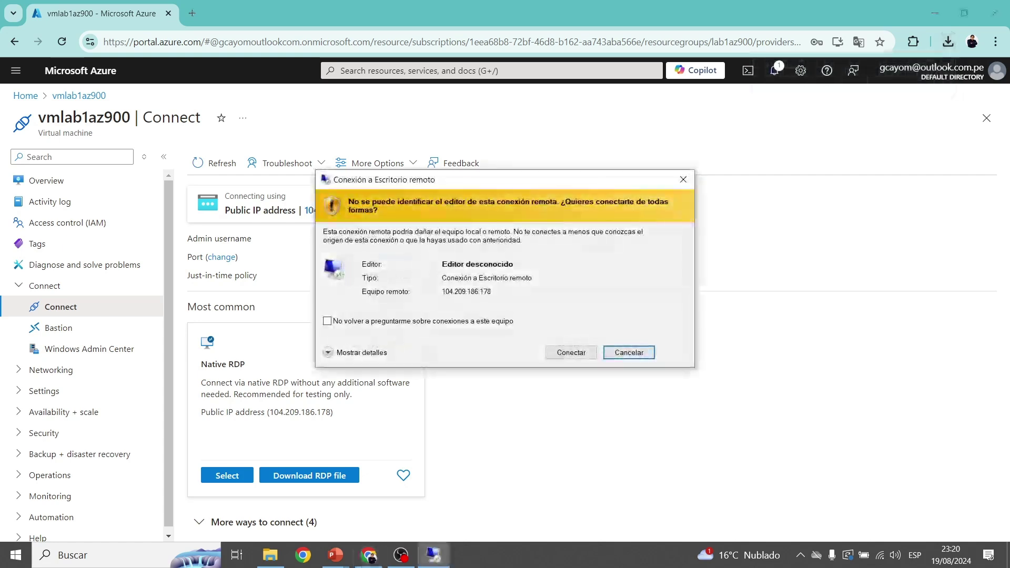
Sign in to 104.209.186.178 with the admin password and accept its certificate.
{"action": "left_click", "coordinate": [571, 352]}
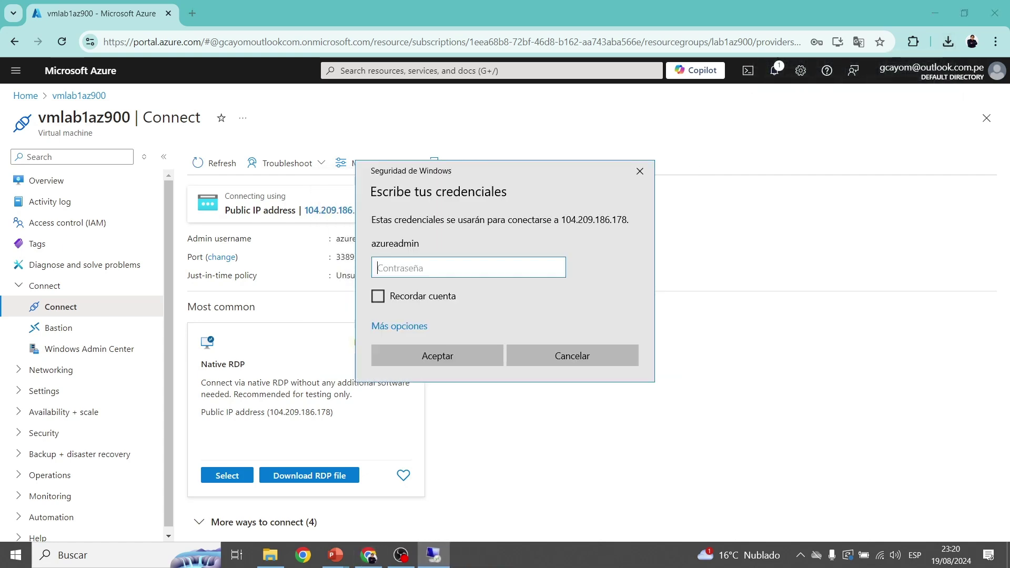
{"action": "type", "text": "•••••••"}
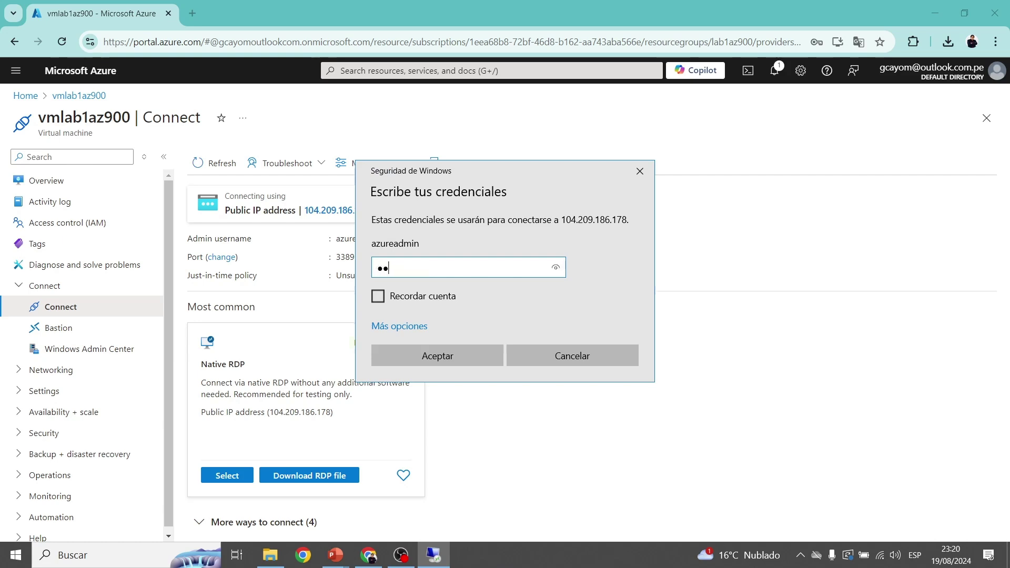
{"action": "type", "text": "••••"}
{"action": "key", "text": "Return"}
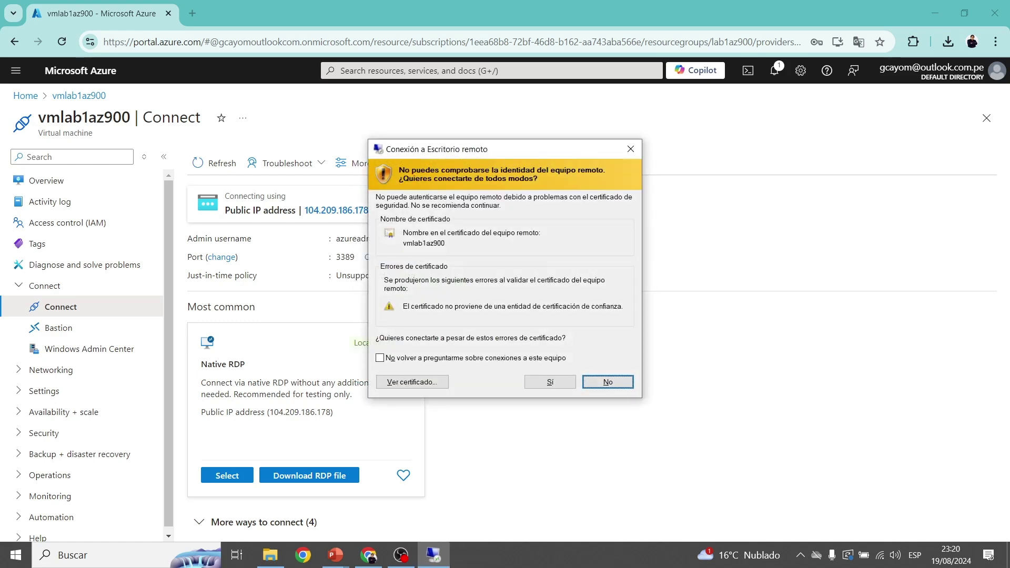
{"action": "left_click", "coordinate": [549, 382]}
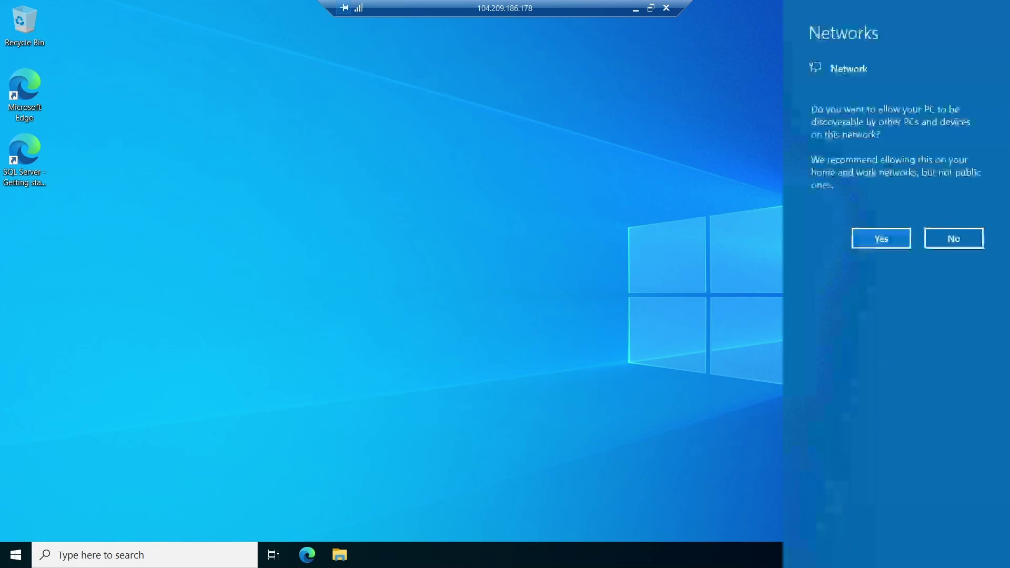
Allow network discoverability and list This PC's drives, including SQLVMDATA1 (F:) and SQLVMLOG (G:).
{"action": "left_click", "coordinate": [881, 238]}
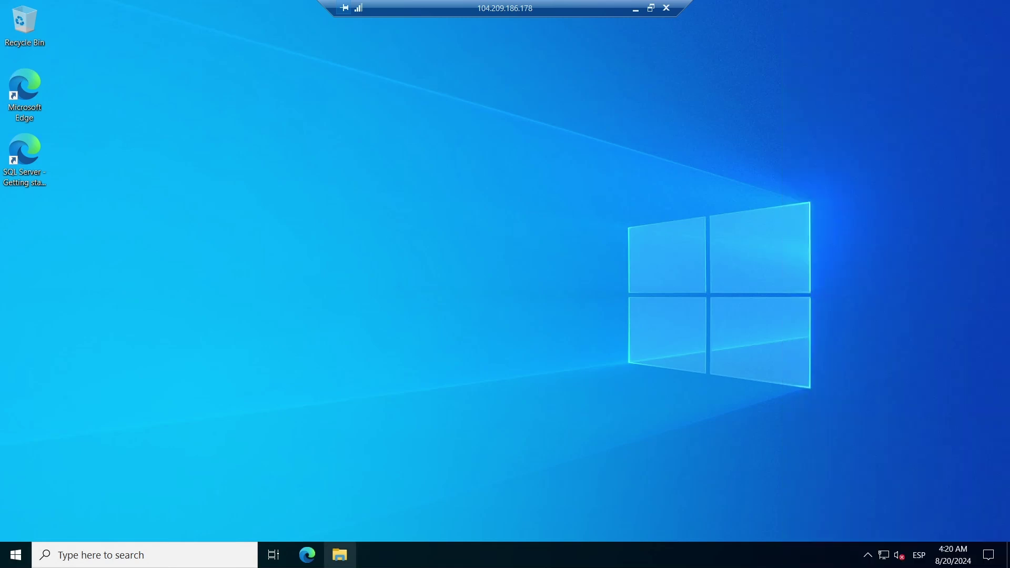
{"action": "key", "text": "super+e"}
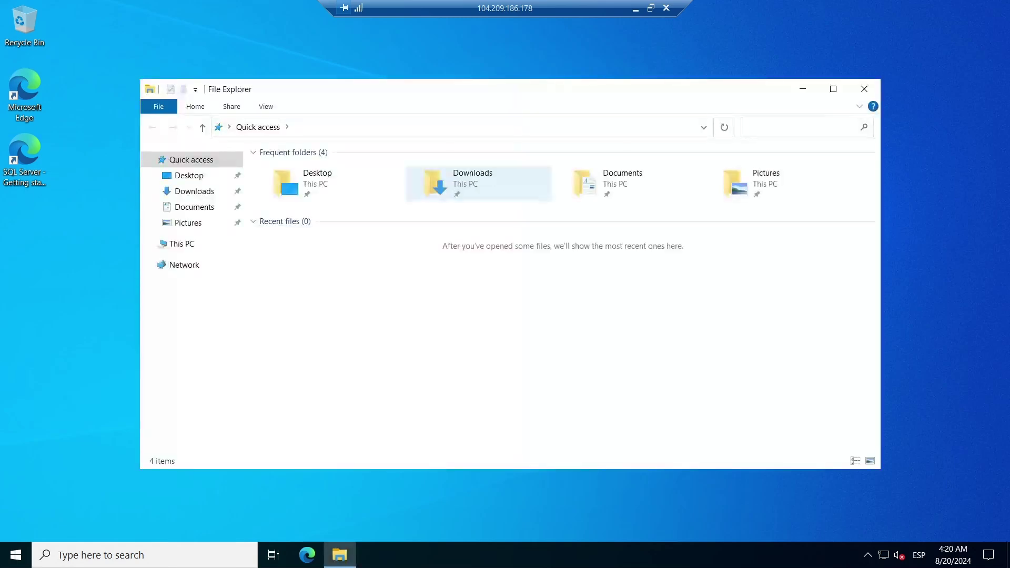
{"action": "left_click", "coordinate": [182, 243]}
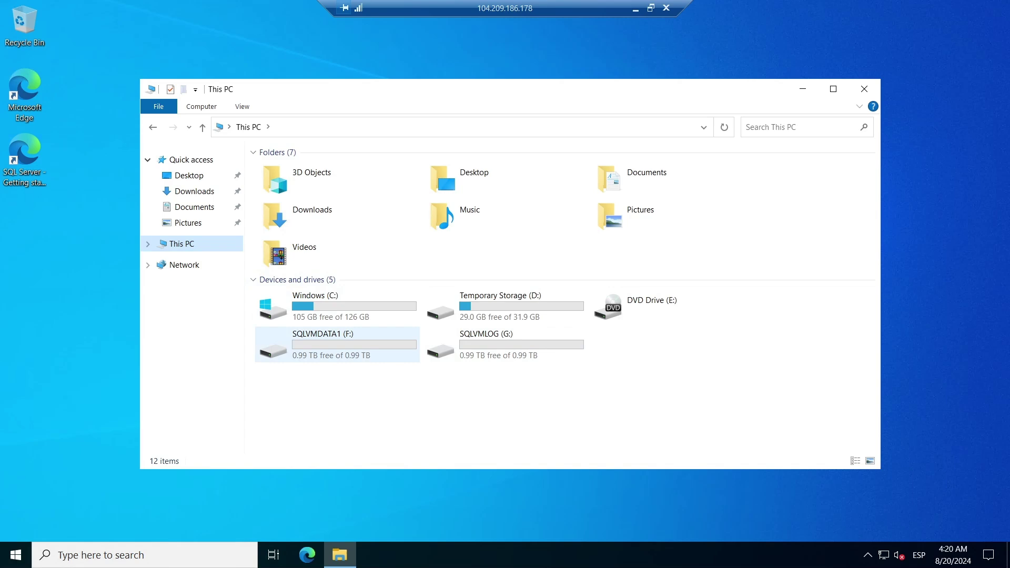
{"action": "left_click", "coordinate": [337, 305]}
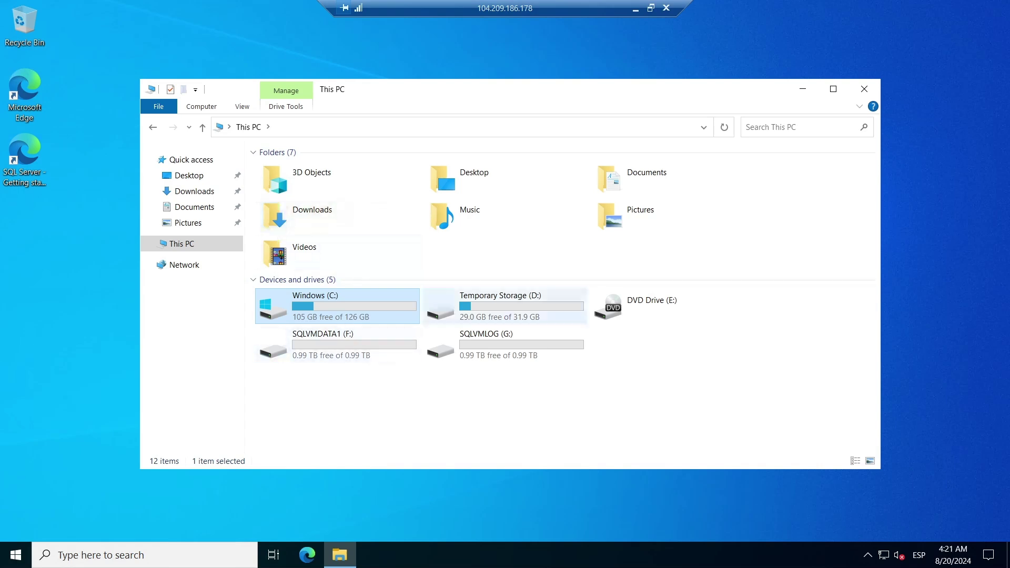
{"action": "left_click", "coordinate": [504, 305]}
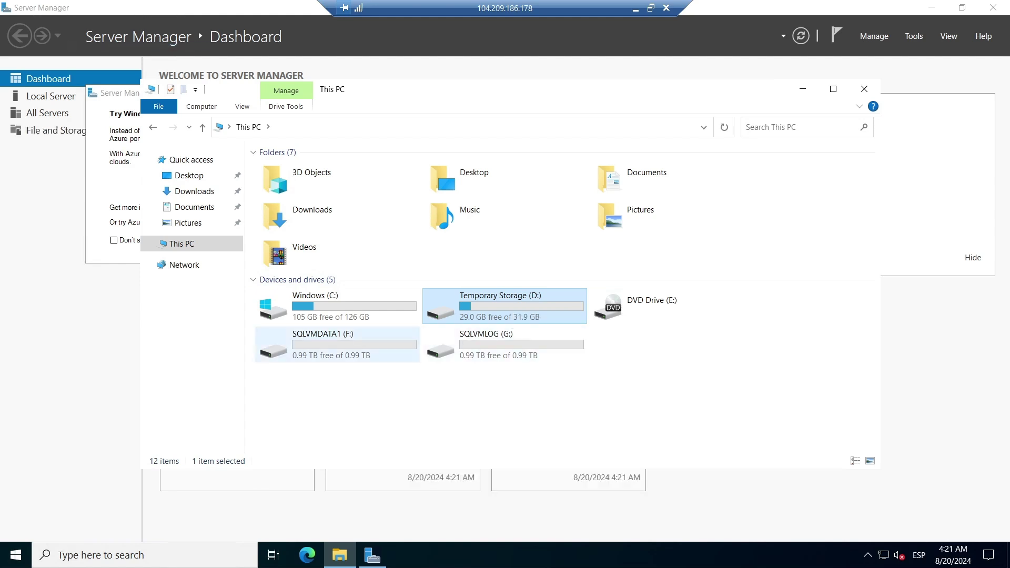
Point out the SQLVMDATA1 (F:) data disk and SQLVMLOG (G:) log disk in This PC.
{"action": "left_click", "coordinate": [353, 345]}
{"action": "left_click", "coordinate": [517, 345]}
{"action": "left_click", "coordinate": [353, 345]}
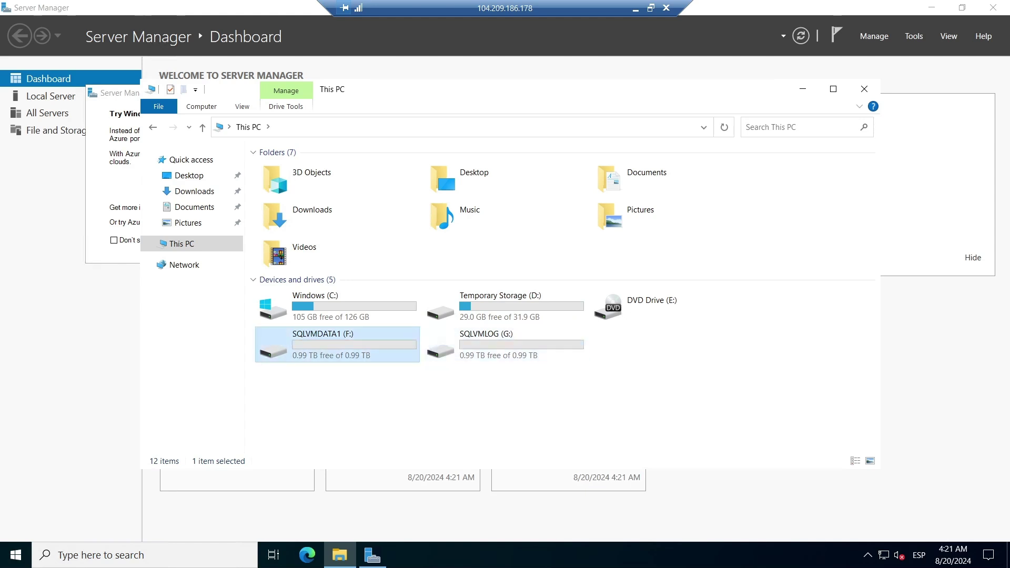
{"action": "left_click", "coordinate": [518, 345]}
{"action": "left_click", "coordinate": [353, 345]}
{"action": "left_click", "coordinate": [517, 345]}
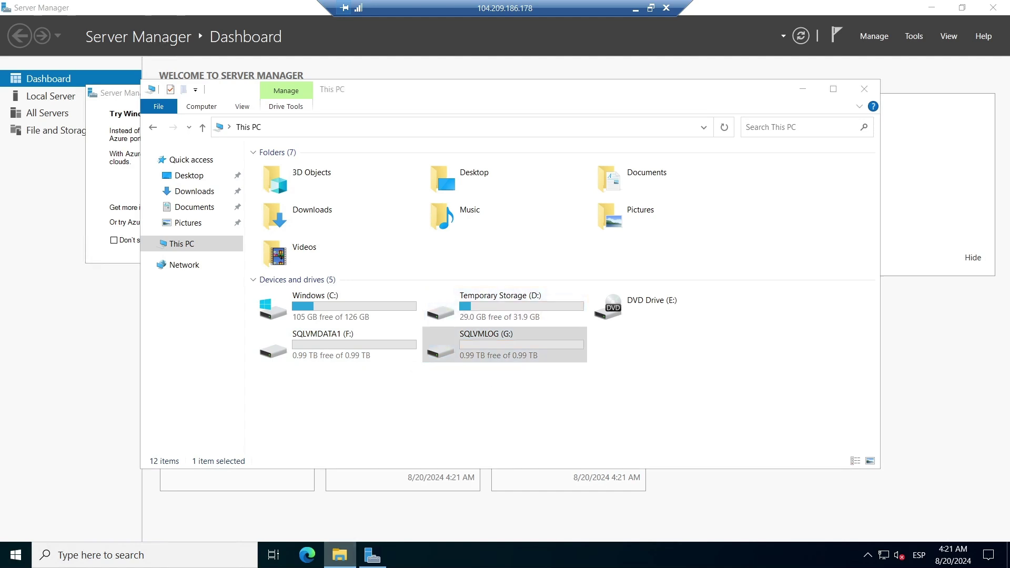
{"action": "key", "text": "super+Down"}
{"action": "key", "text": "alt+Tab"}
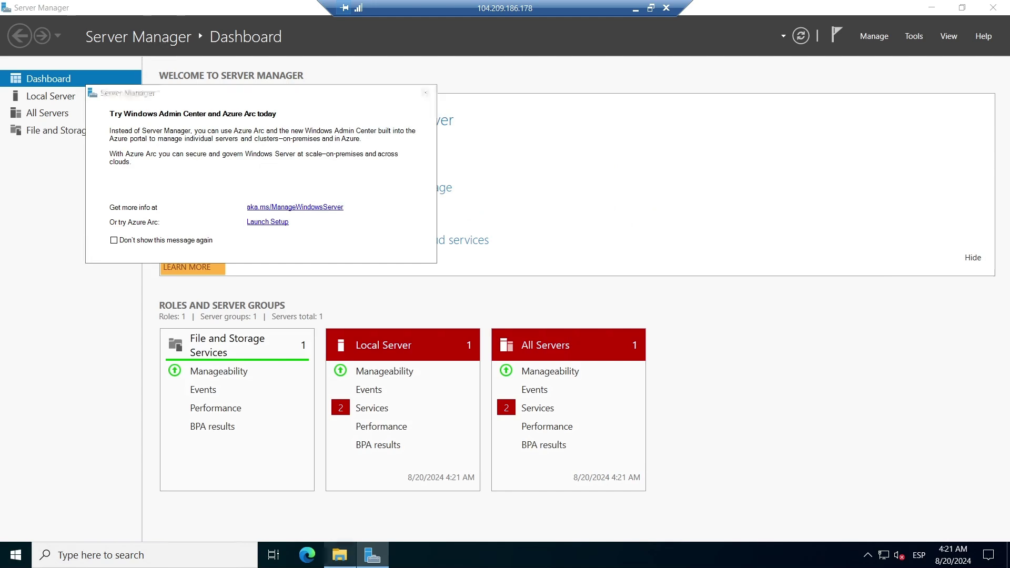
{"action": "left_click", "coordinate": [336, 345]}
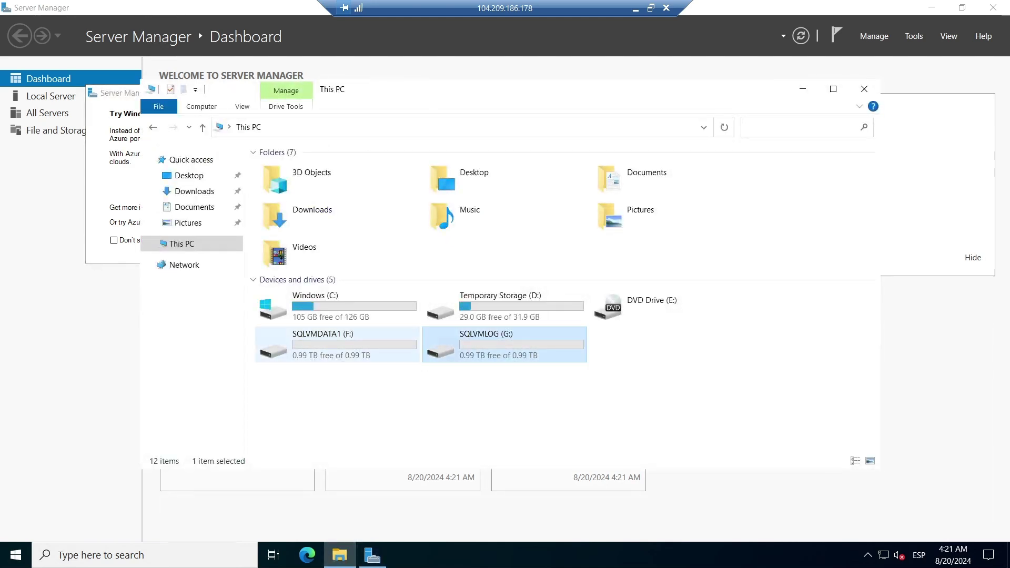
{"action": "left_click", "coordinate": [504, 344]}
{"action": "left_click", "coordinate": [337, 344]}
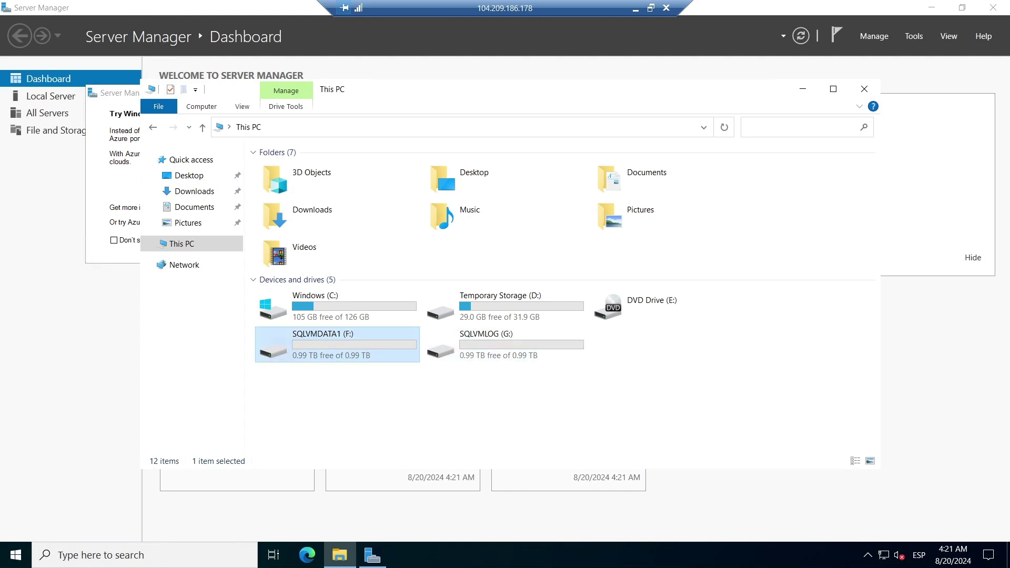
{"action": "left_click", "coordinate": [504, 344]}
{"action": "left_click", "coordinate": [337, 345]}
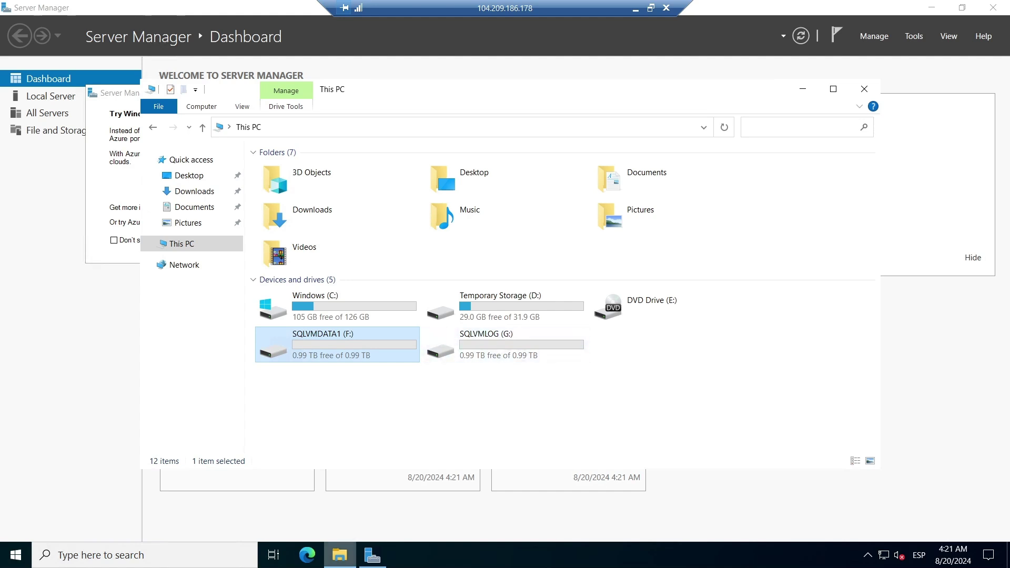
Minimize the drive window, dismiss the Windows Admin Center message, and open the Start menu.
{"action": "left_click", "coordinate": [339, 554]}
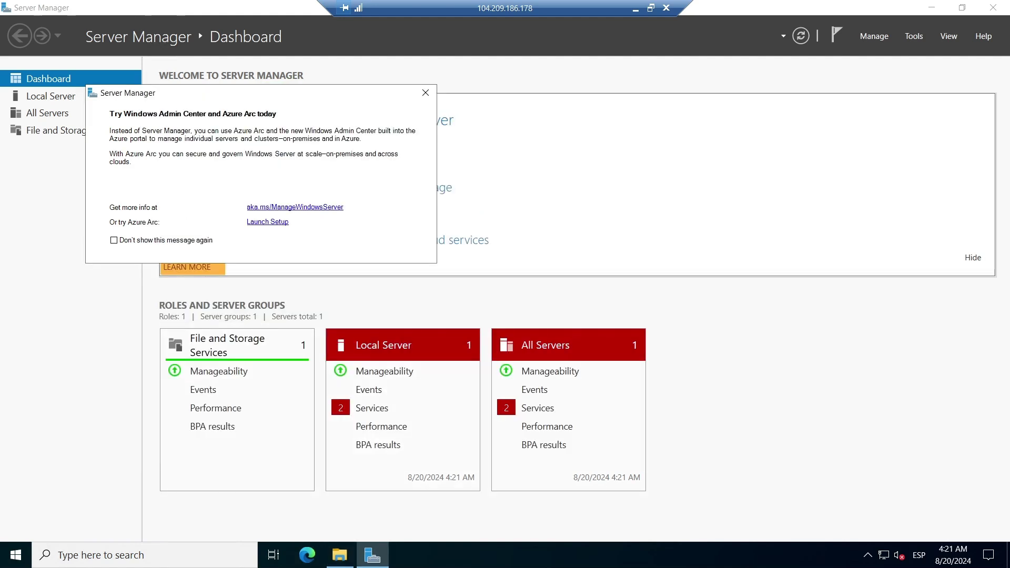
{"action": "left_click", "coordinate": [425, 92]}
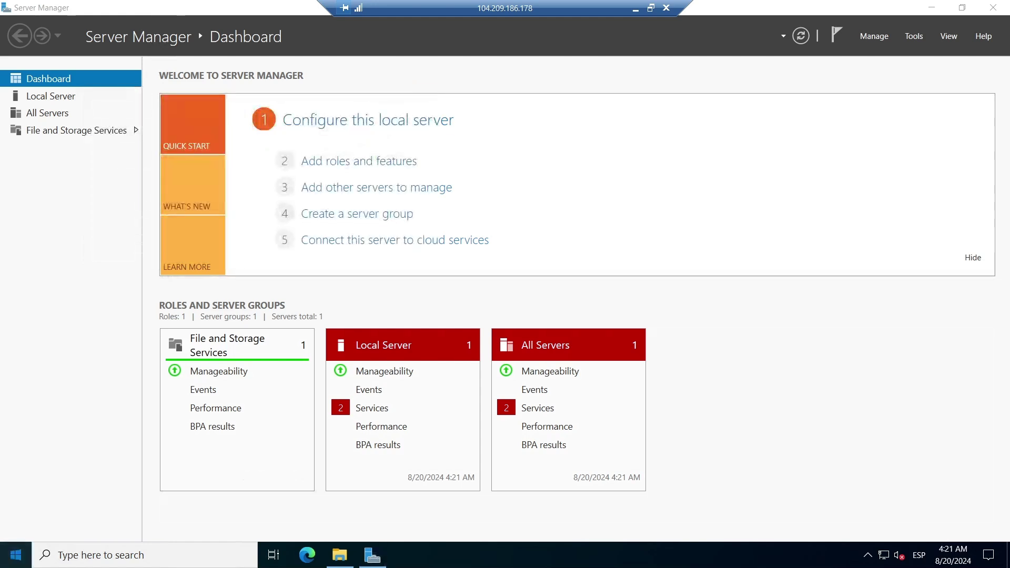
{"action": "left_click", "coordinate": [16, 555]}
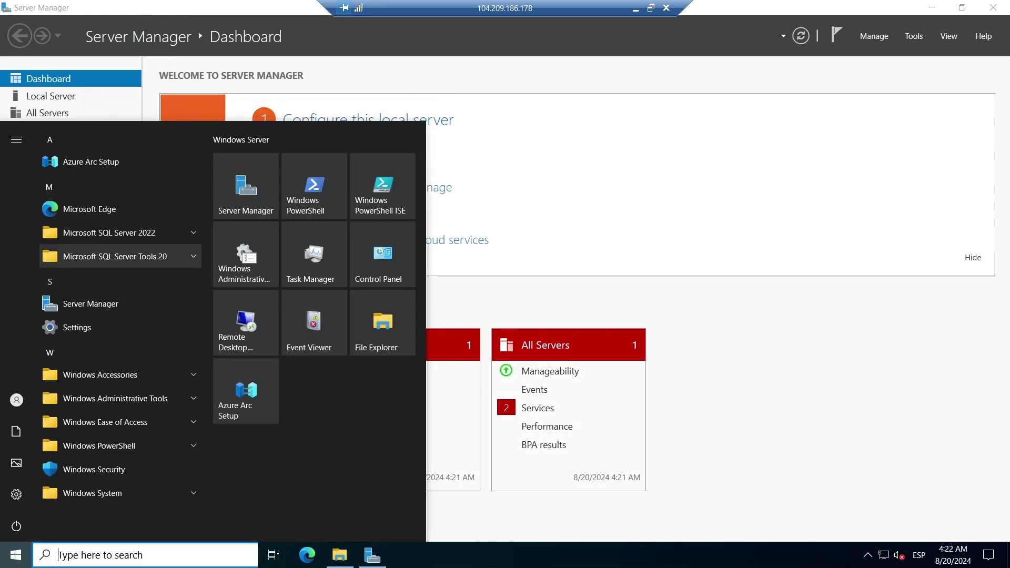
Launch SQL Server Management Studio 20 from Microsoft SQL Server Tools 20, then return to This PC.
{"action": "left_click", "coordinate": [108, 232]}
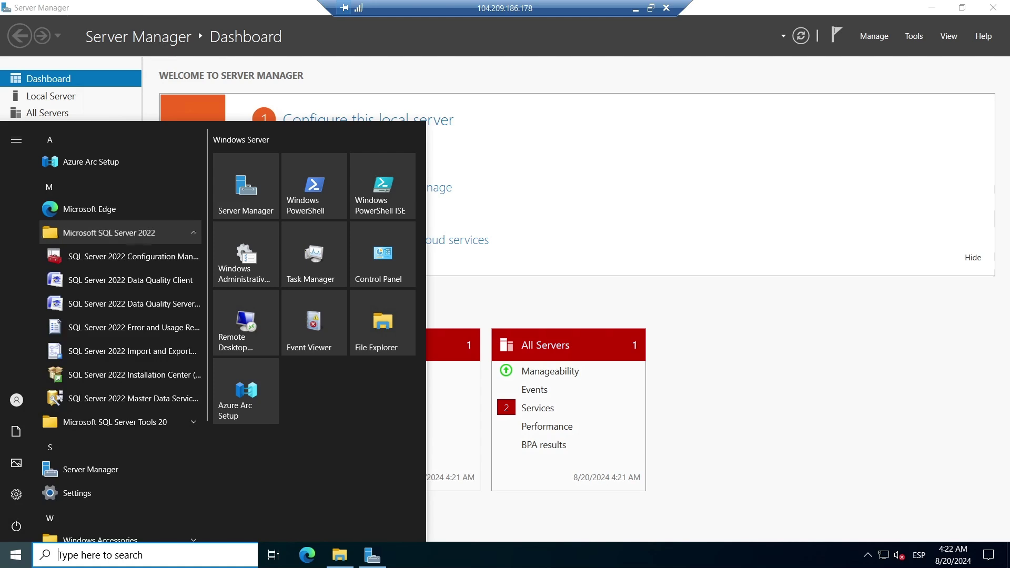
{"action": "left_click", "coordinate": [109, 232]}
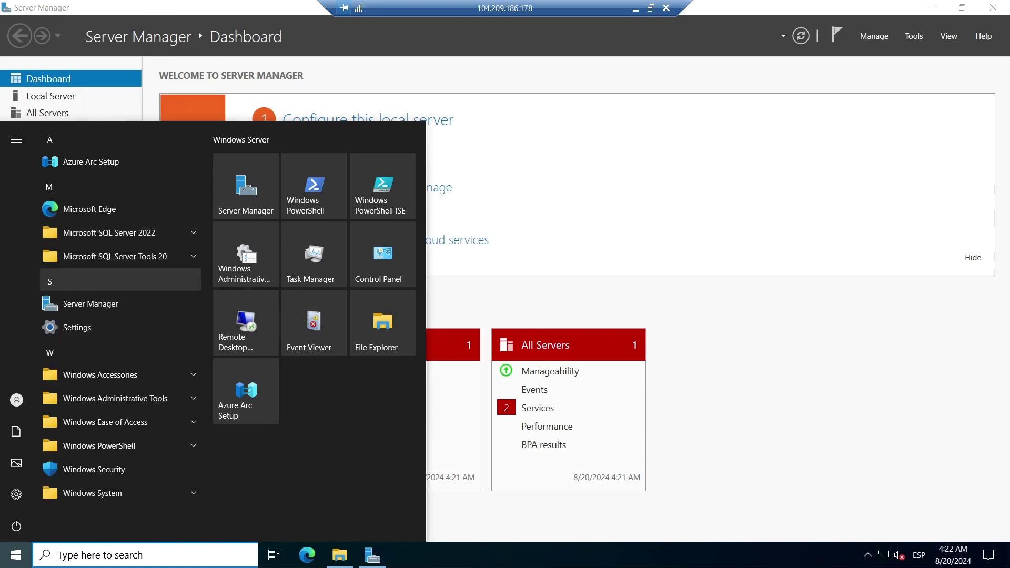
{"action": "left_click", "coordinate": [115, 256]}
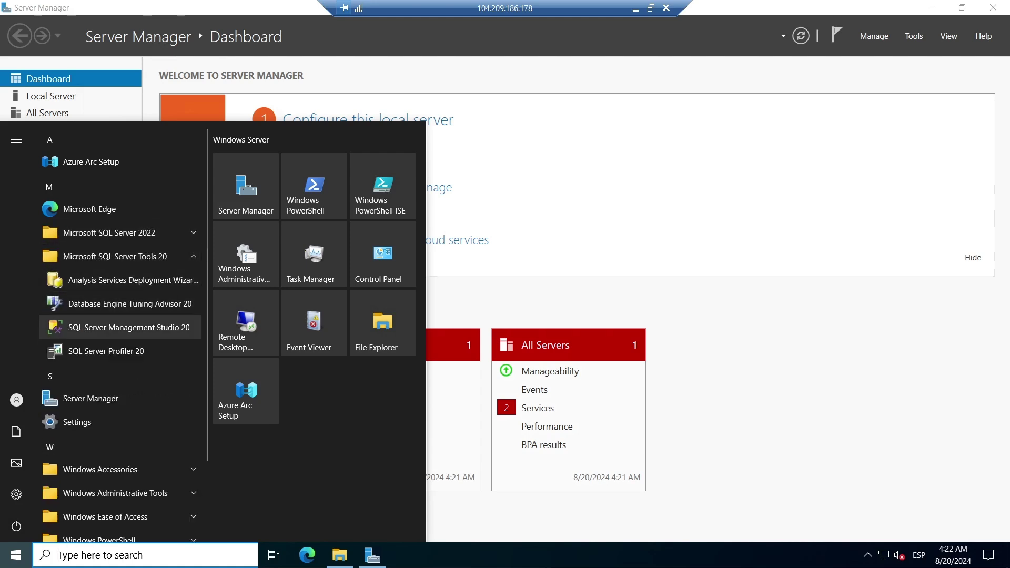
{"action": "left_click", "coordinate": [129, 327]}
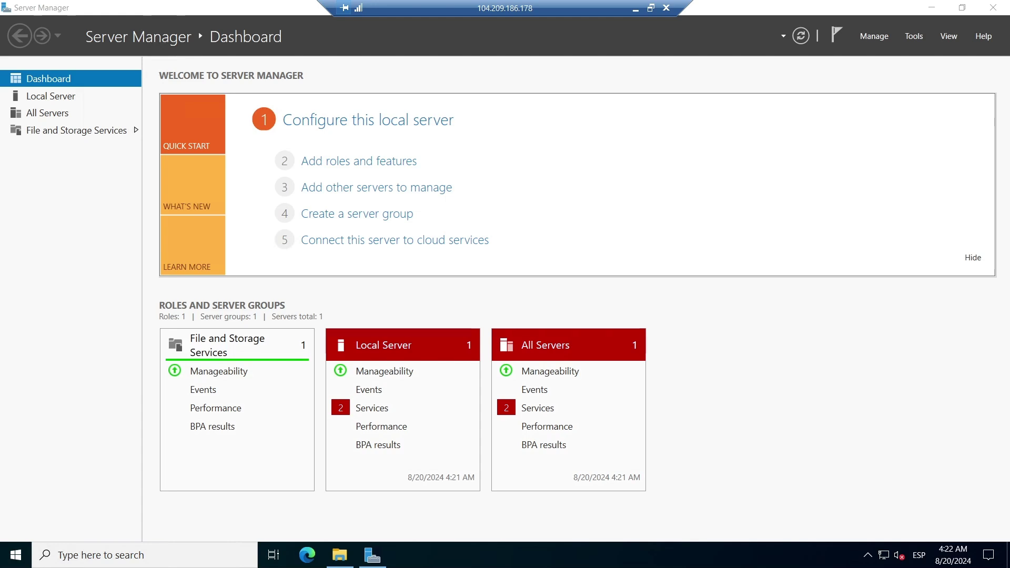
{"action": "left_click", "coordinate": [340, 555]}
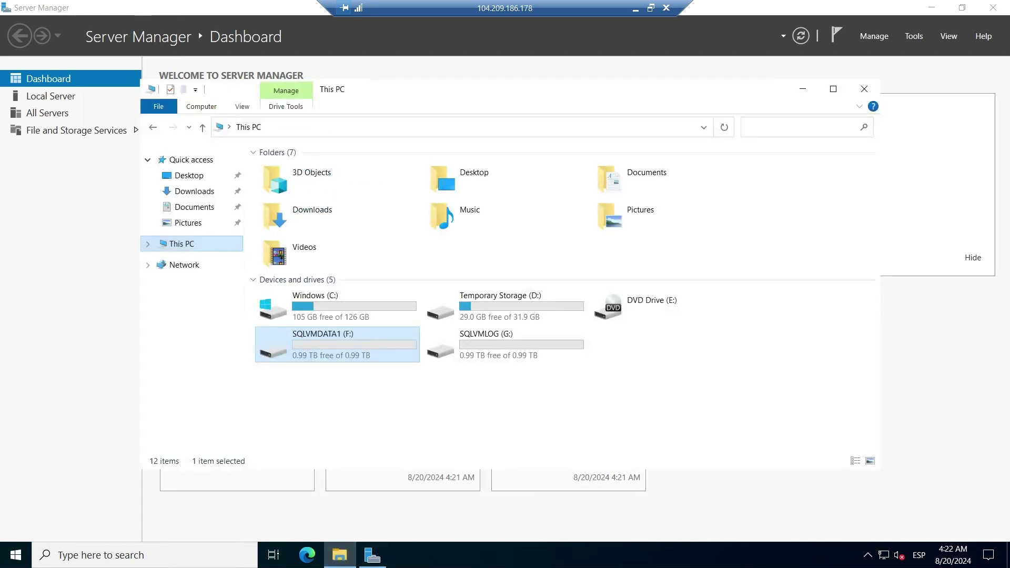
Open This PC's About page and highlight the AMD EPYC 7763 processor and 16.0 GB RAM.
{"action": "right_click", "coordinate": [194, 244]}
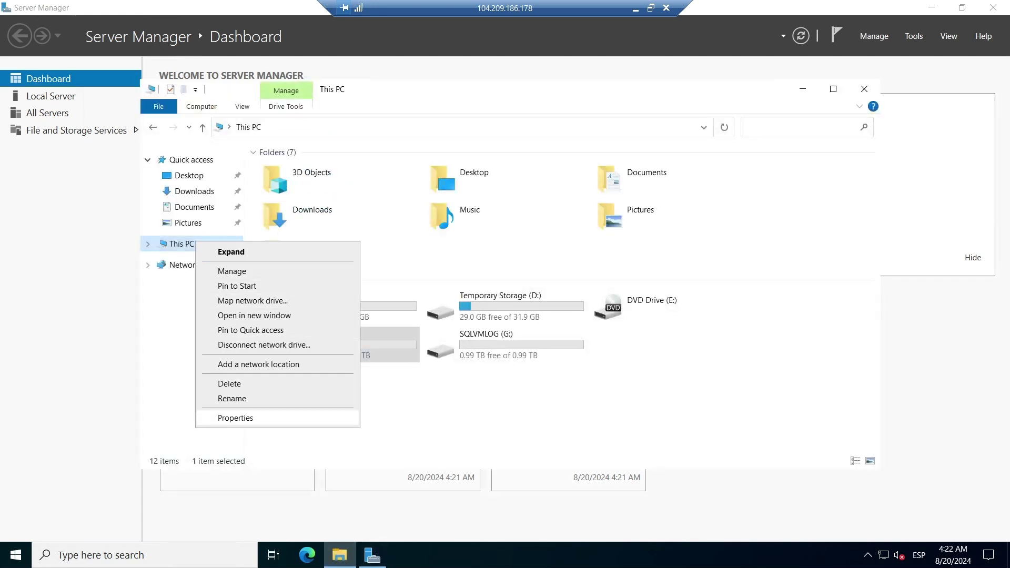
{"action": "left_click", "coordinate": [235, 418]}
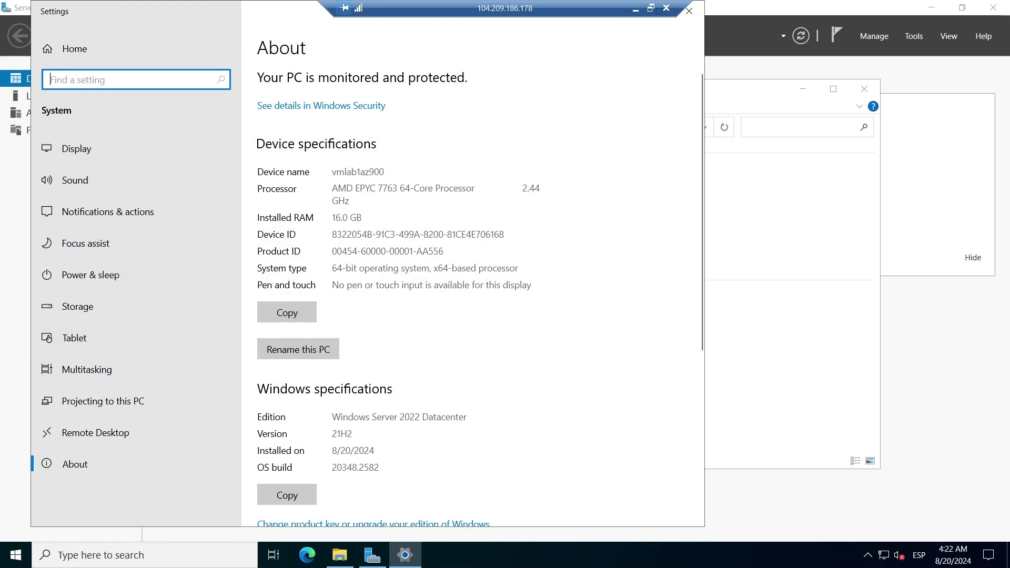
{"action": "left_click_drag", "start_coordinate": [332, 188], "coordinate": [426, 188]}
{"action": "left_click", "coordinate": [425, 188]}
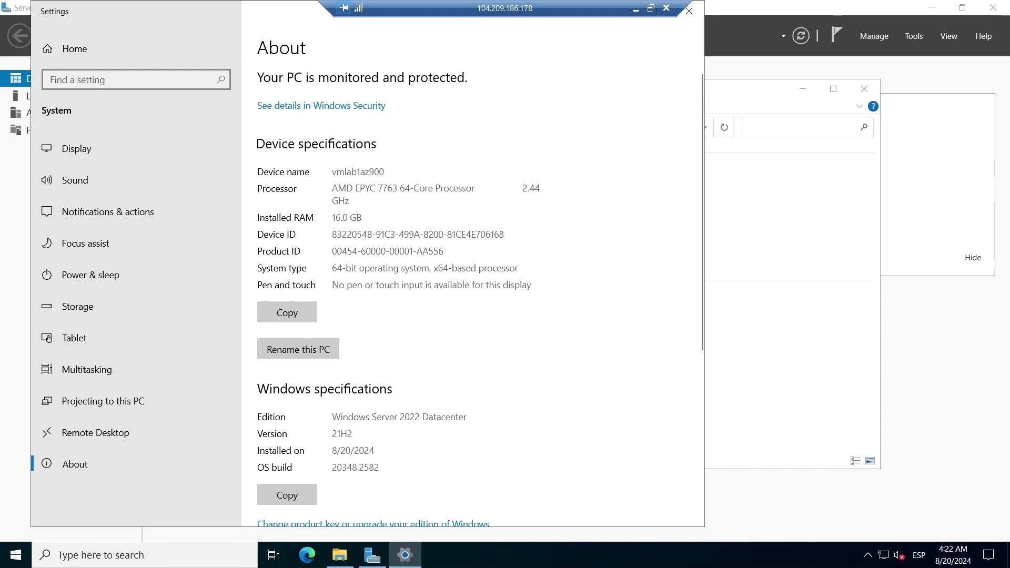
{"action": "left_click_drag", "start_coordinate": [332, 218], "coordinate": [363, 217]}
{"action": "left_click", "coordinate": [363, 218]}
{"action": "scroll", "coordinate": [393, 291], "scroll_direction": "down", "scroll_amount": 3}
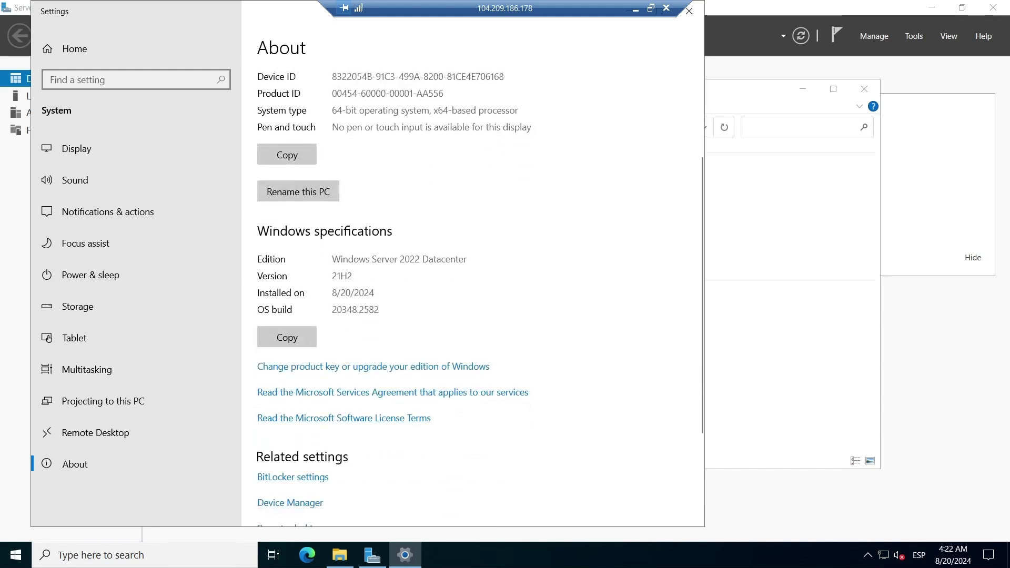
{"action": "right_click", "coordinate": [439, 555]}
Check the CPU graphs on Task Manager's Performance tab, then close Task Manager.
{"action": "left_click", "coordinate": [487, 488]}
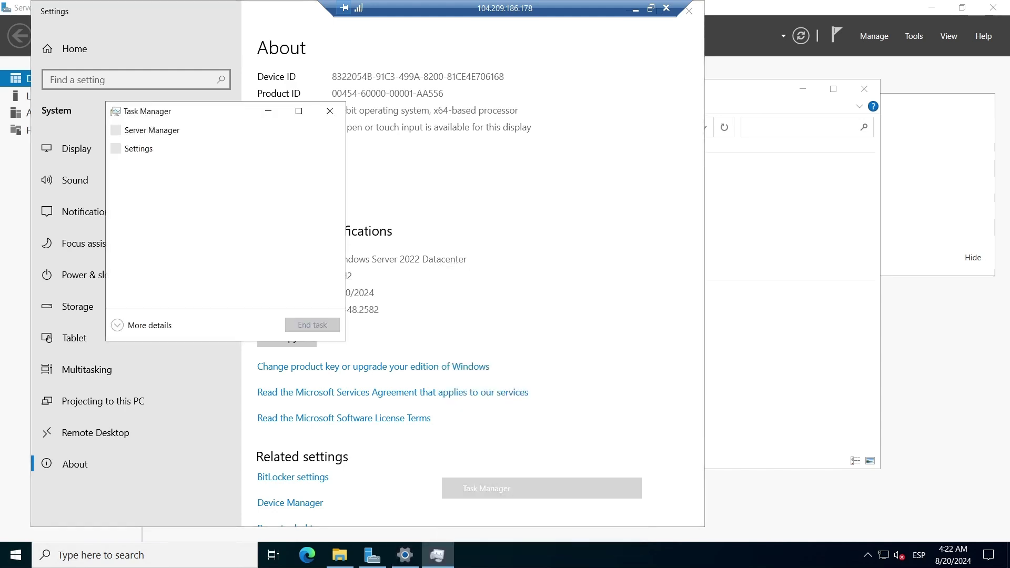
{"action": "left_click", "coordinate": [117, 325]}
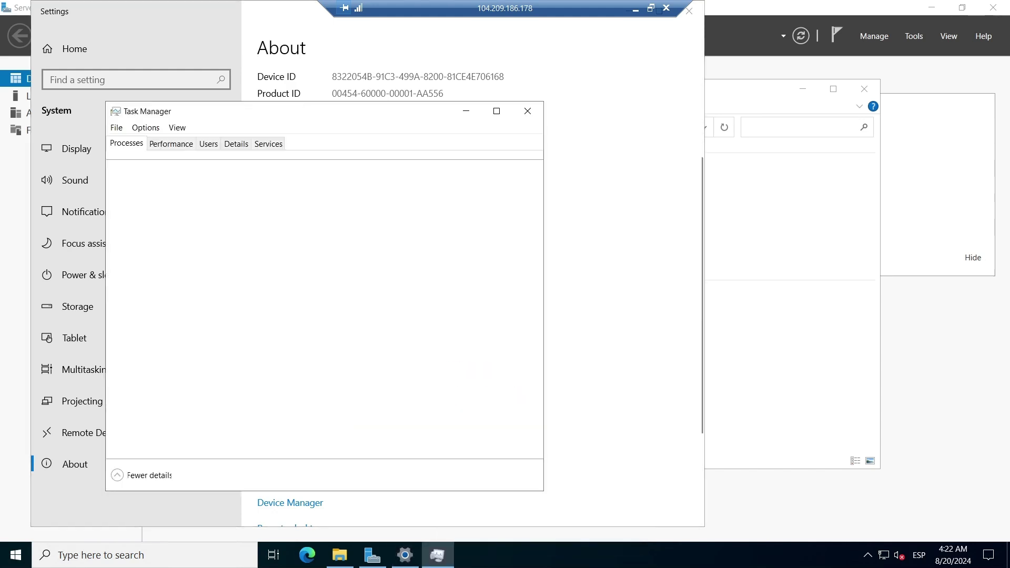
{"action": "left_click", "coordinate": [171, 143]}
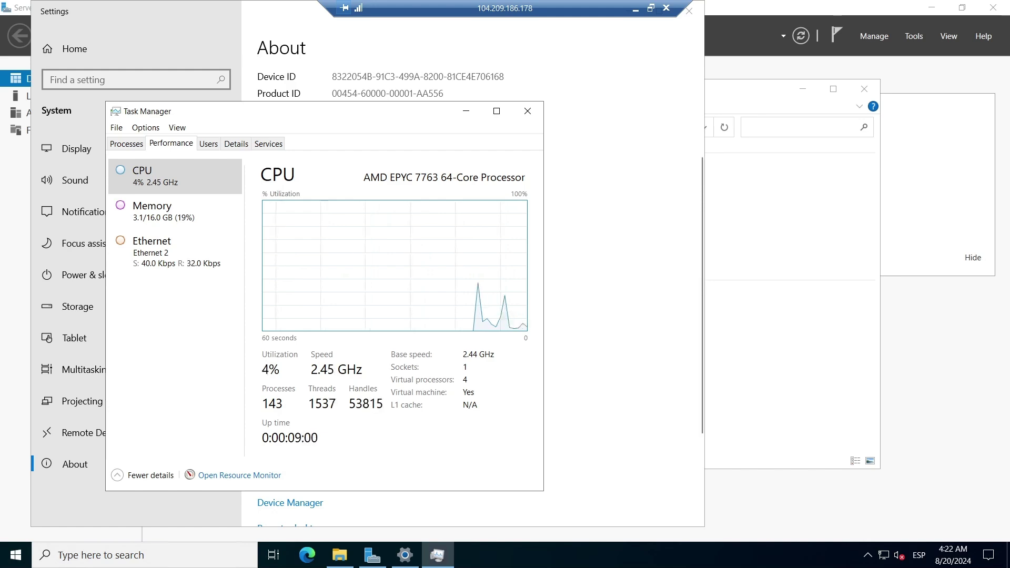
{"action": "left_click", "coordinate": [466, 110]}
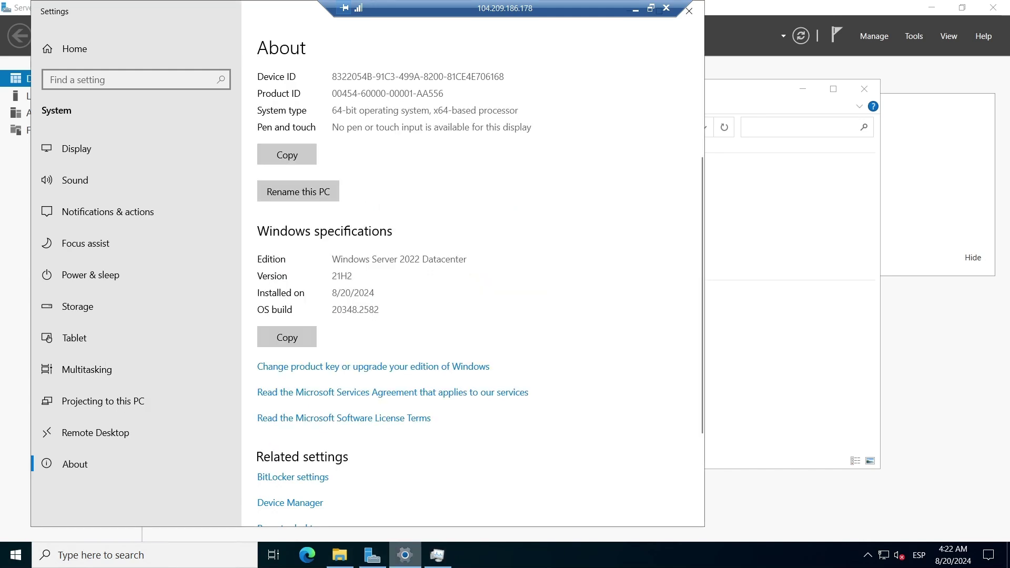
{"action": "left_click", "coordinate": [405, 555]}
{"action": "left_click", "coordinate": [439, 555]}
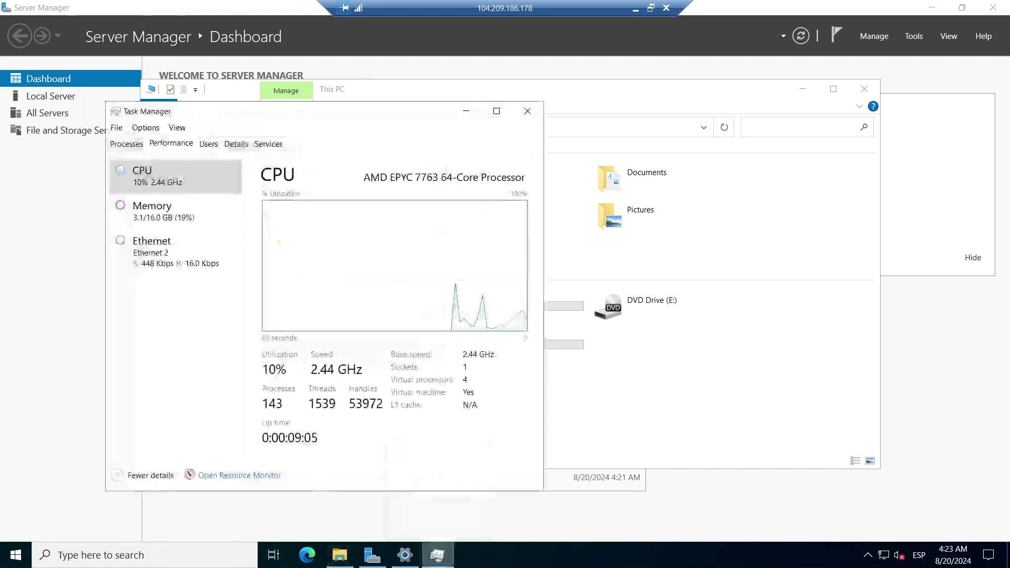
{"action": "left_click", "coordinate": [528, 111]}
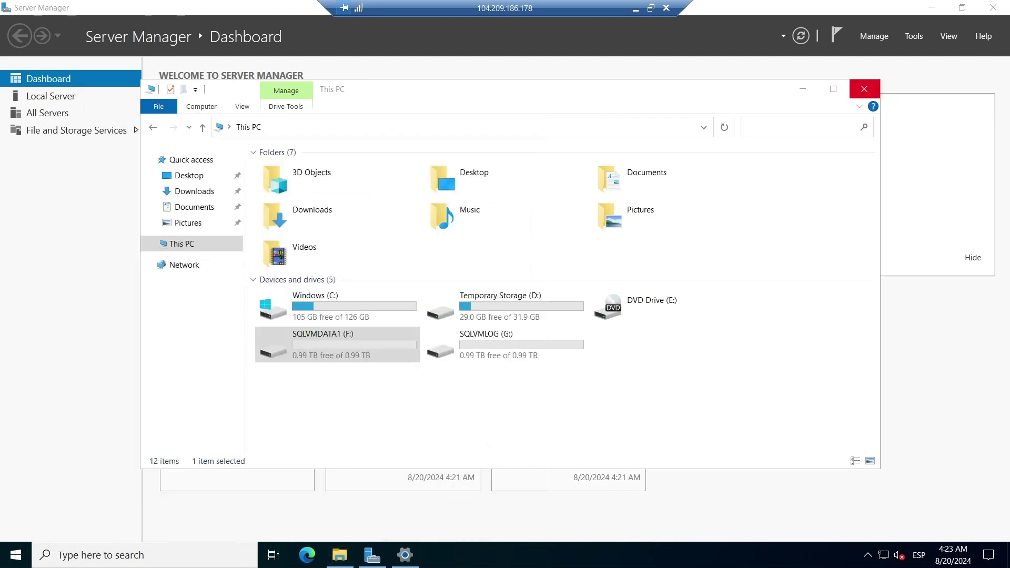
Close the This PC window, browse Server Manager's Manage and Tools menus, and close Settings.
{"action": "left_click", "coordinate": [864, 88]}
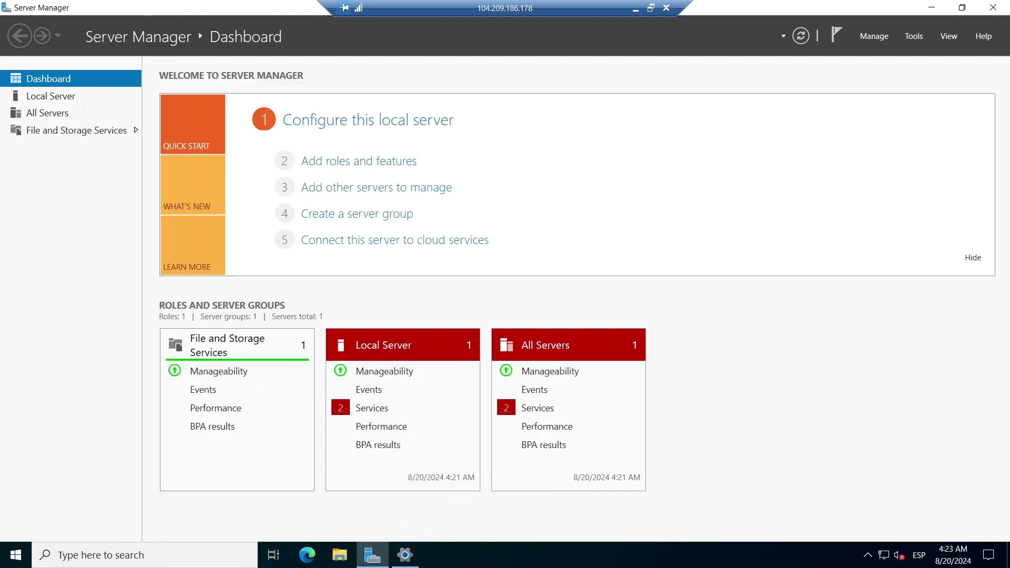
{"action": "left_click", "coordinate": [873, 36]}
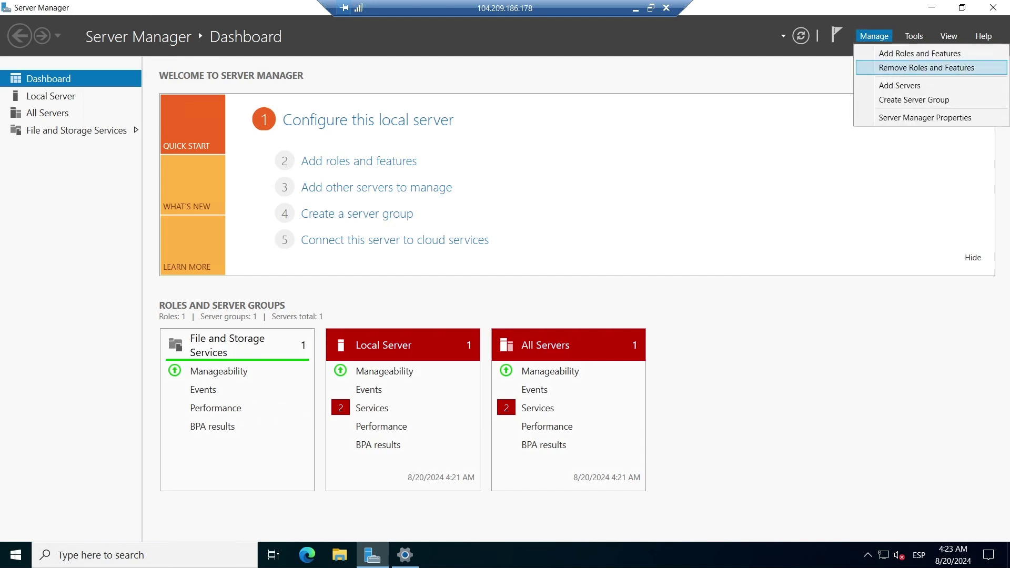
{"action": "left_click", "coordinate": [913, 35]}
{"action": "left_click", "coordinate": [913, 35]}
{"action": "left_click", "coordinate": [914, 35]}
{"action": "left_click", "coordinate": [913, 35]}
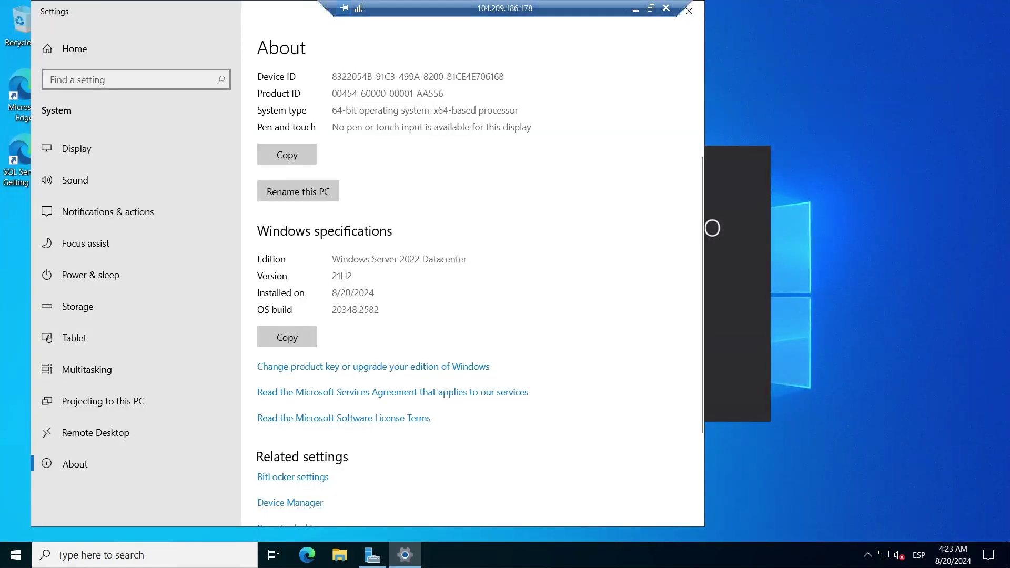
{"action": "left_click", "coordinate": [688, 11]}
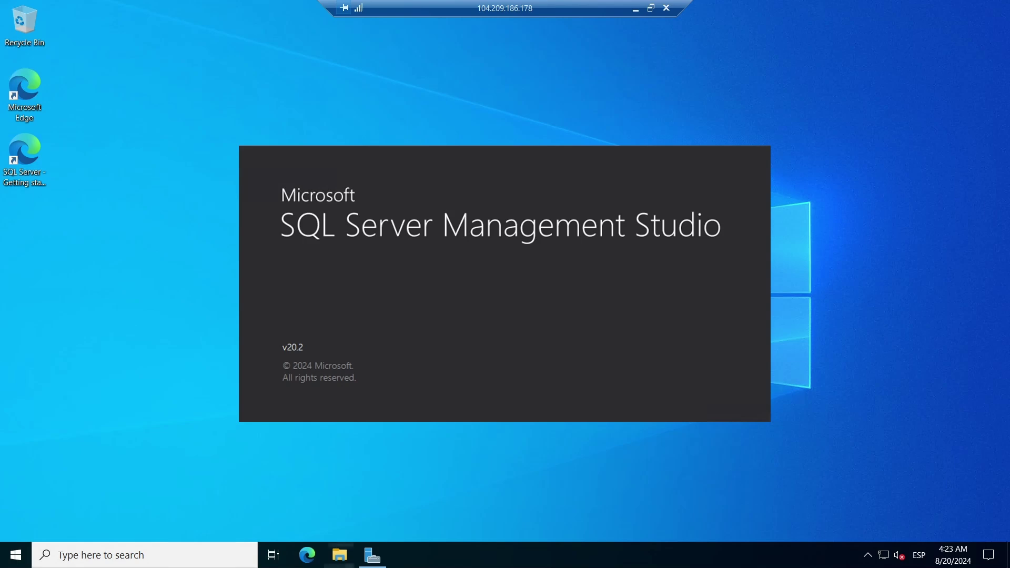
Format SQLVMDATA1 (F:) with a 64 kilobyte allocation unit size.
{"action": "left_click", "coordinate": [340, 554]}
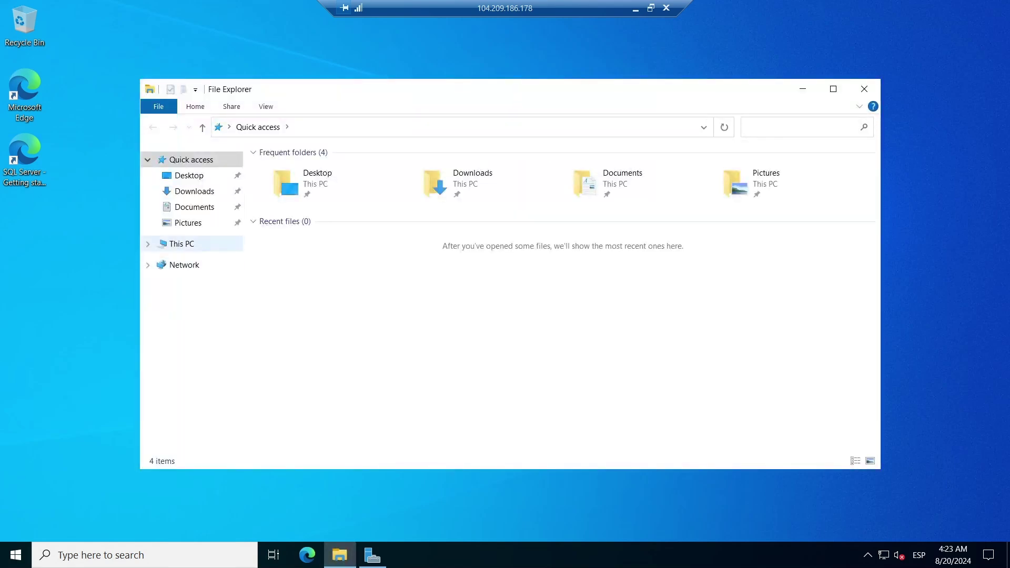
{"action": "left_click", "coordinate": [181, 244]}
{"action": "right_click", "coordinate": [351, 344]}
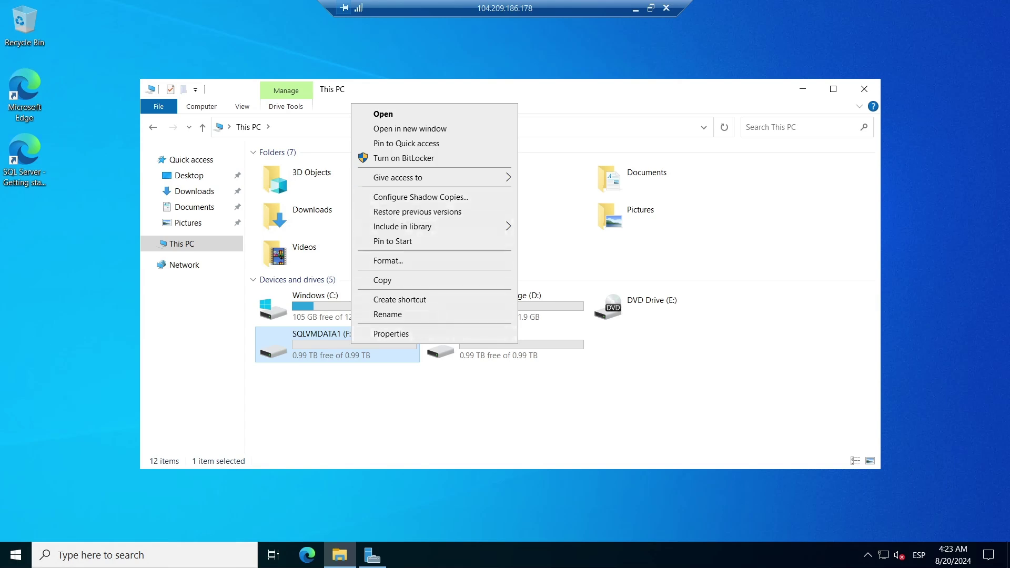
{"action": "left_click", "coordinate": [388, 260]}
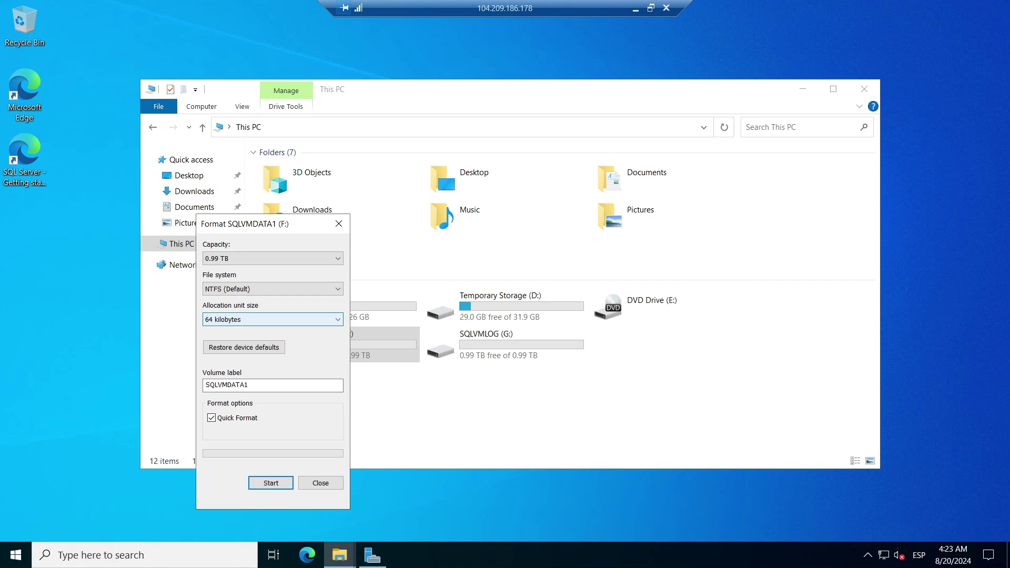
{"action": "left_click", "coordinate": [339, 224]}
Format SQLVMLOG (G:) as NTFS with 64 kilobyte allocation units.
{"action": "left_click", "coordinate": [567, 387]}
{"action": "right_click", "coordinate": [515, 345]}
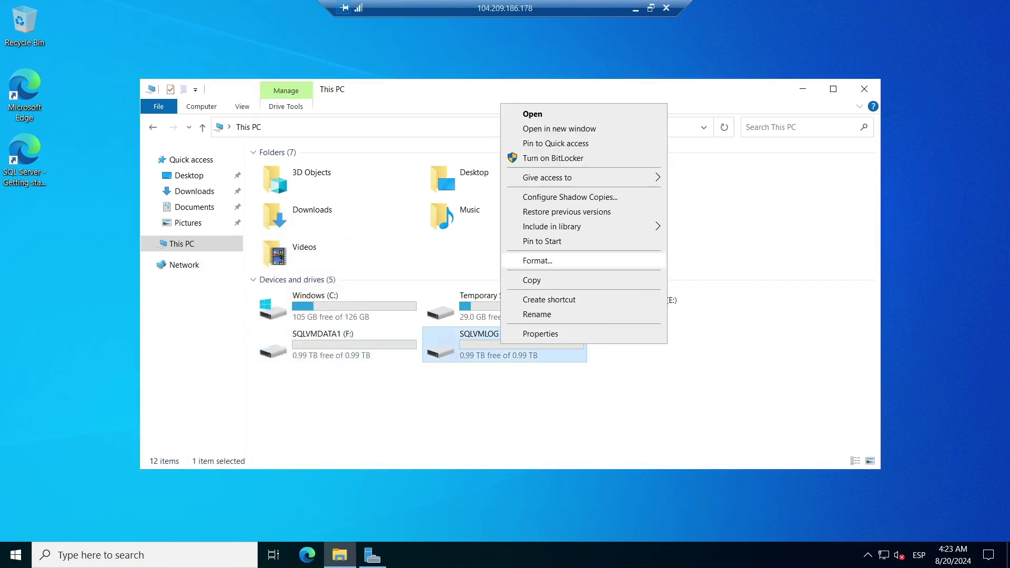
{"action": "left_click", "coordinate": [534, 260]}
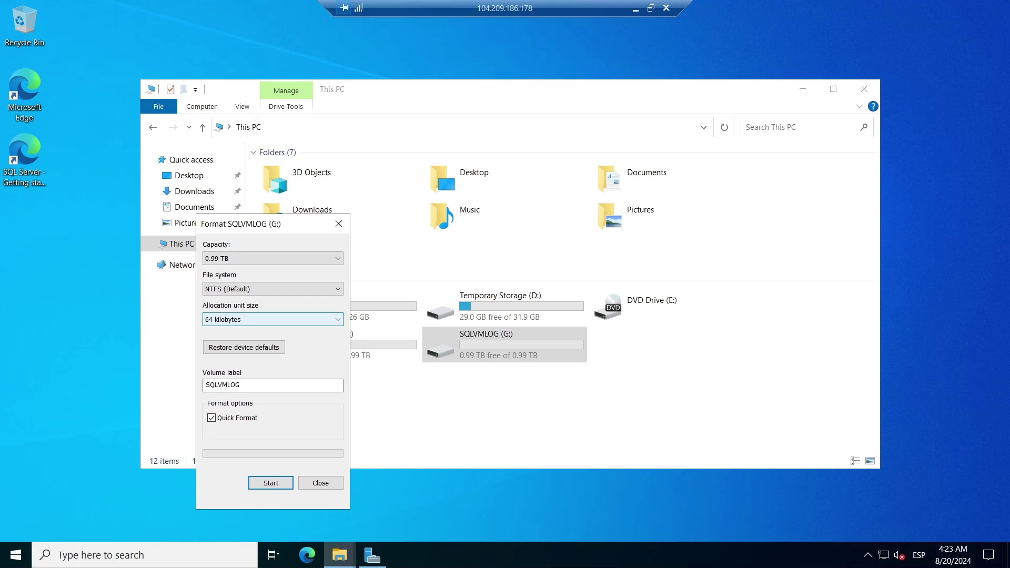
{"action": "key", "text": "Escape"}
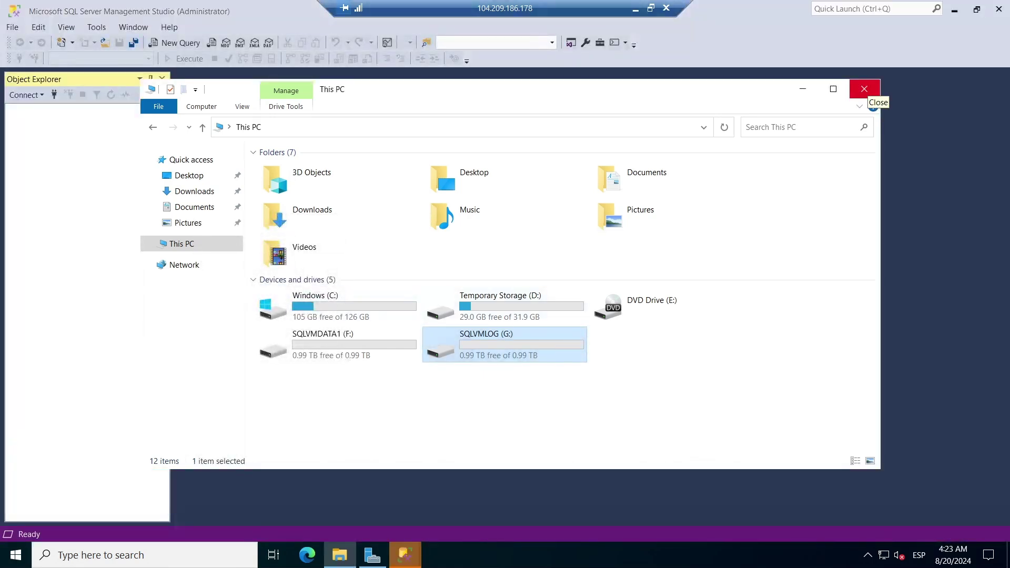
Connect SSMS to the vmlab1az900 server with connection encryption set to Optional.
{"action": "left_click", "coordinate": [864, 89]}
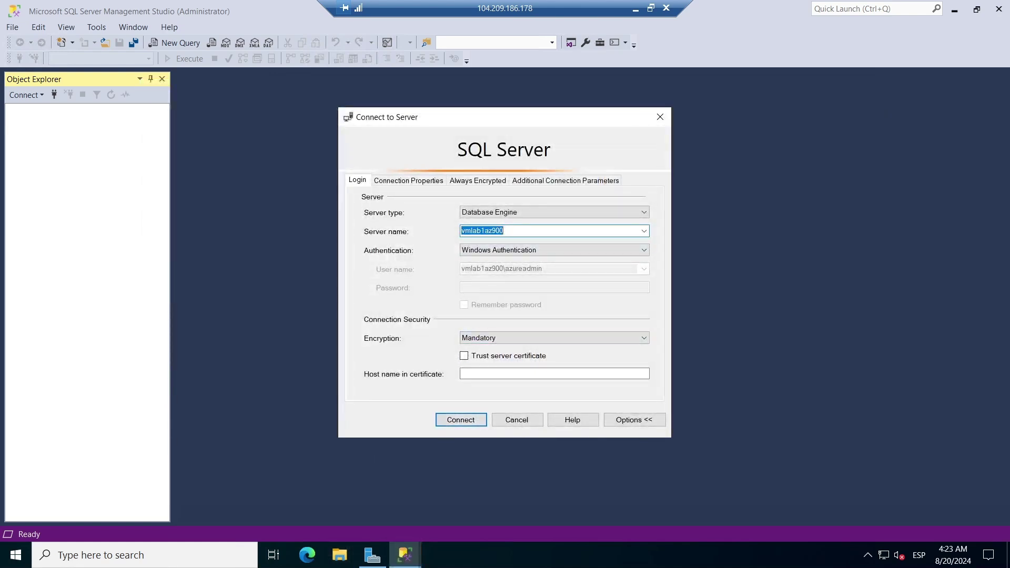
{"action": "left_click", "coordinate": [554, 337]}
{"action": "left_click", "coordinate": [495, 356]}
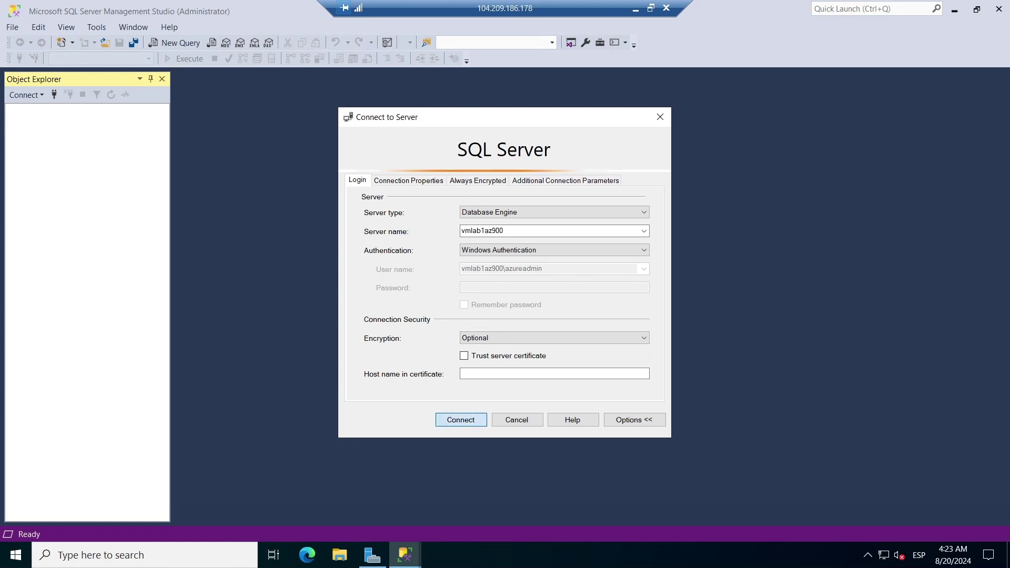
{"action": "key", "text": "Return"}
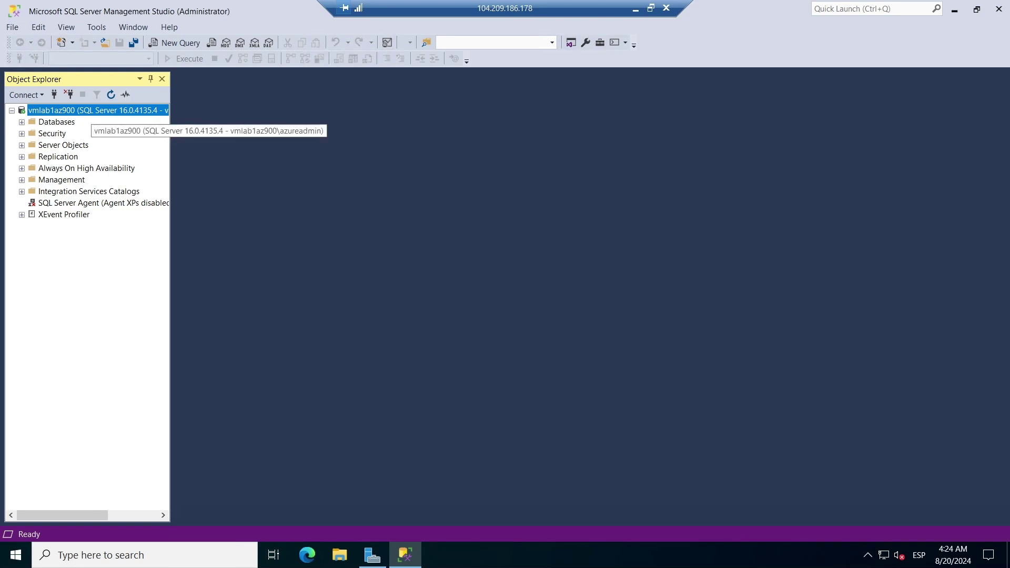
Browse the server's Memory, Processors, Security, Connections, Database Settings and Advanced properties, closing without saving.
{"action": "right_click", "coordinate": [94, 110]}
{"action": "left_click", "coordinate": [130, 343]}
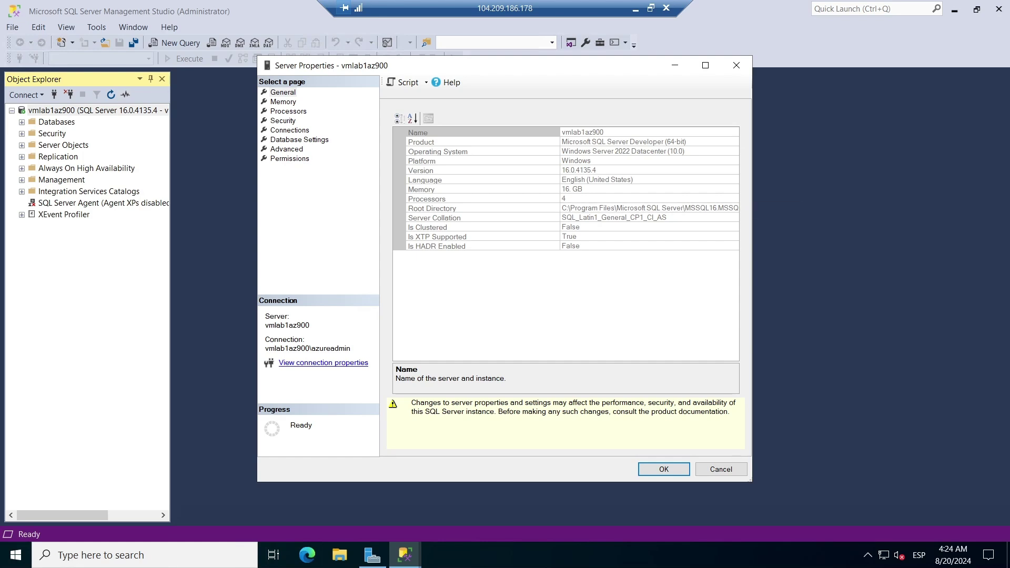
{"action": "left_click", "coordinate": [283, 102]}
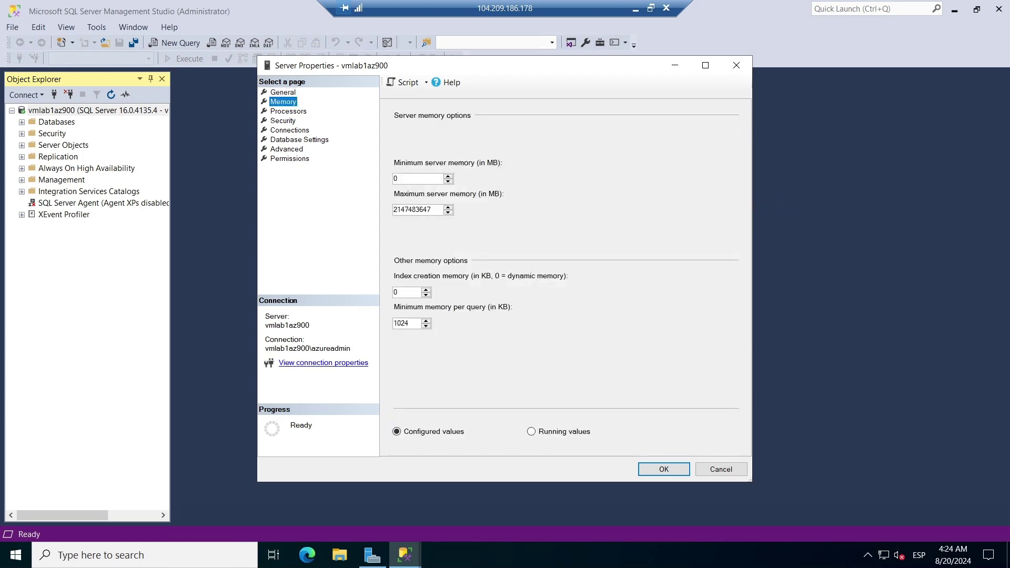
{"action": "left_click", "coordinate": [288, 111]}
{"action": "left_click", "coordinate": [283, 121]}
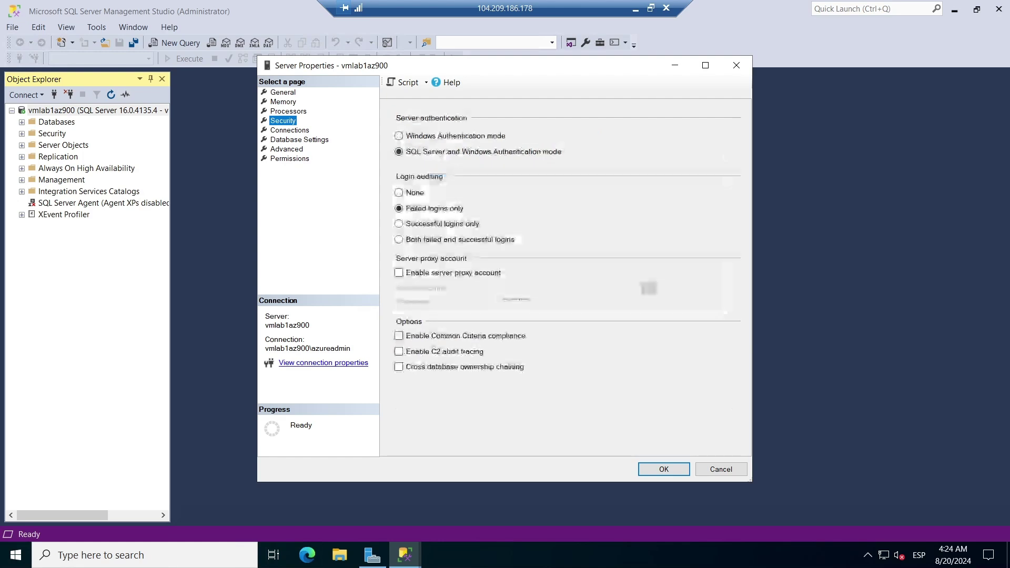
{"action": "left_click", "coordinate": [289, 130]}
{"action": "left_click", "coordinate": [299, 140]}
{"action": "left_click", "coordinate": [286, 150]}
{"action": "key", "text": "Escape"}
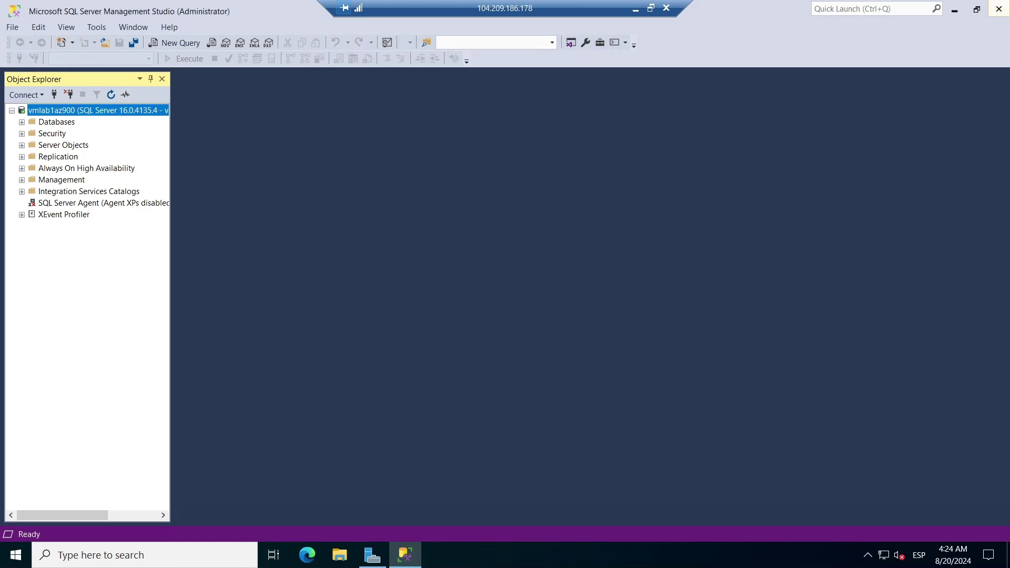
Close SSMS, window the remote session, and return to vmlab1az900's Overview in the Azure portal.
{"action": "left_click", "coordinate": [998, 9]}
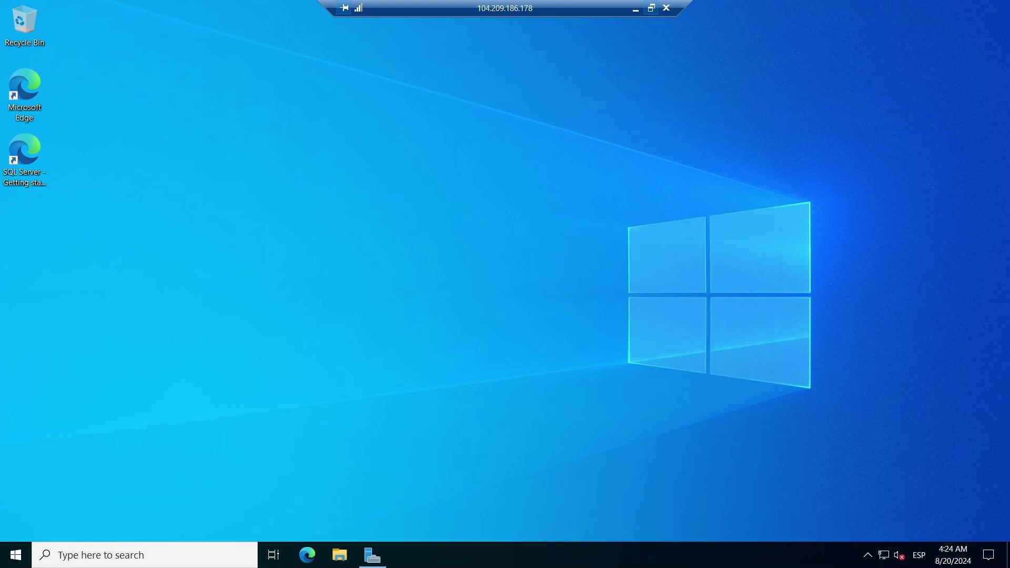
{"action": "left_click", "coordinate": [651, 7]}
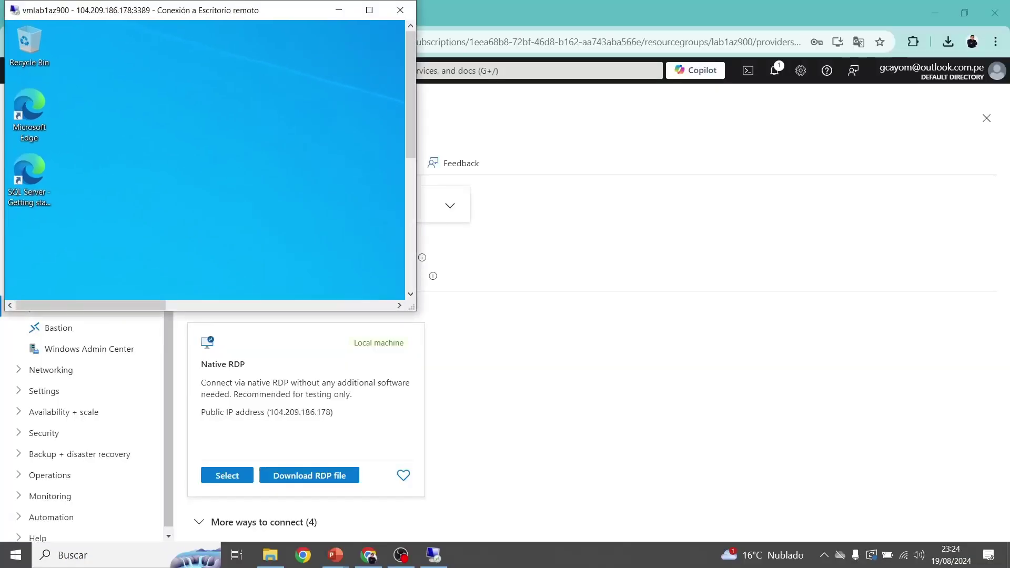
{"action": "key", "text": "alt+Tab"}
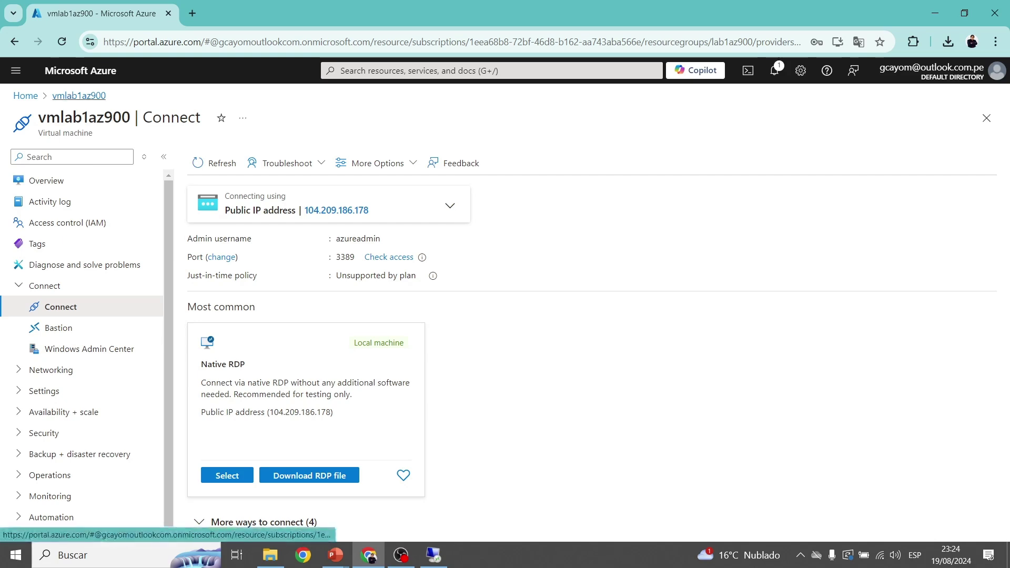
{"action": "left_click", "coordinate": [79, 95]}
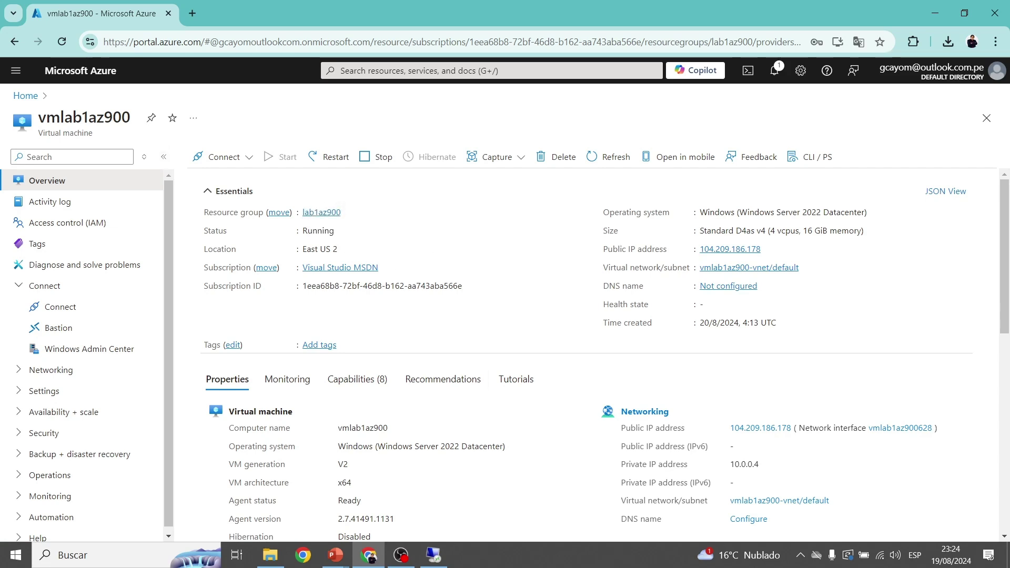
Open the lab1az900 resource group and scroll through its nine resources.
{"action": "left_click", "coordinate": [321, 211]}
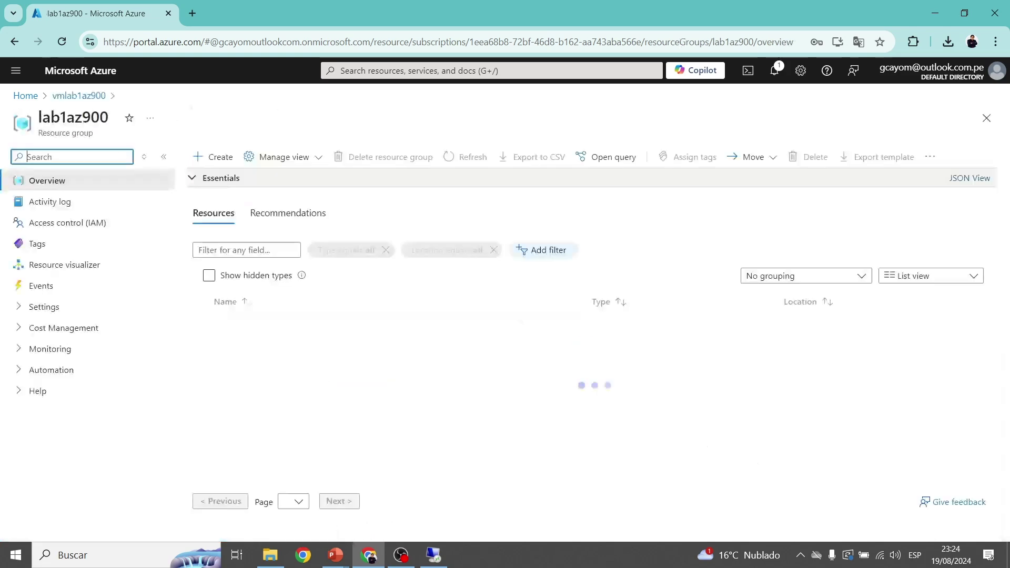
{"action": "scroll", "coordinate": [594, 397], "scroll_direction": "down", "scroll_amount": 1}
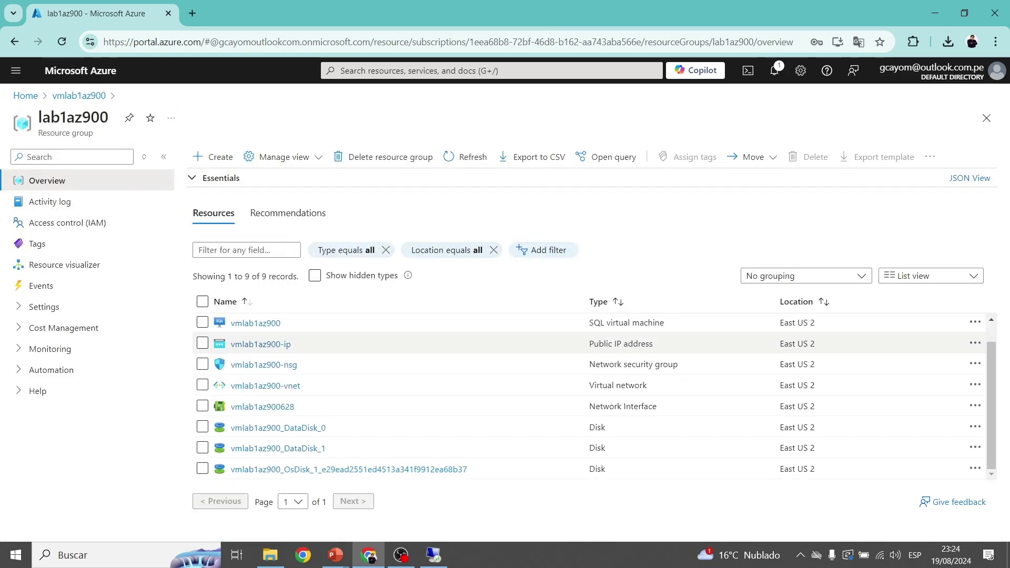
{"action": "scroll", "coordinate": [594, 385], "scroll_direction": "up", "scroll_amount": 1}
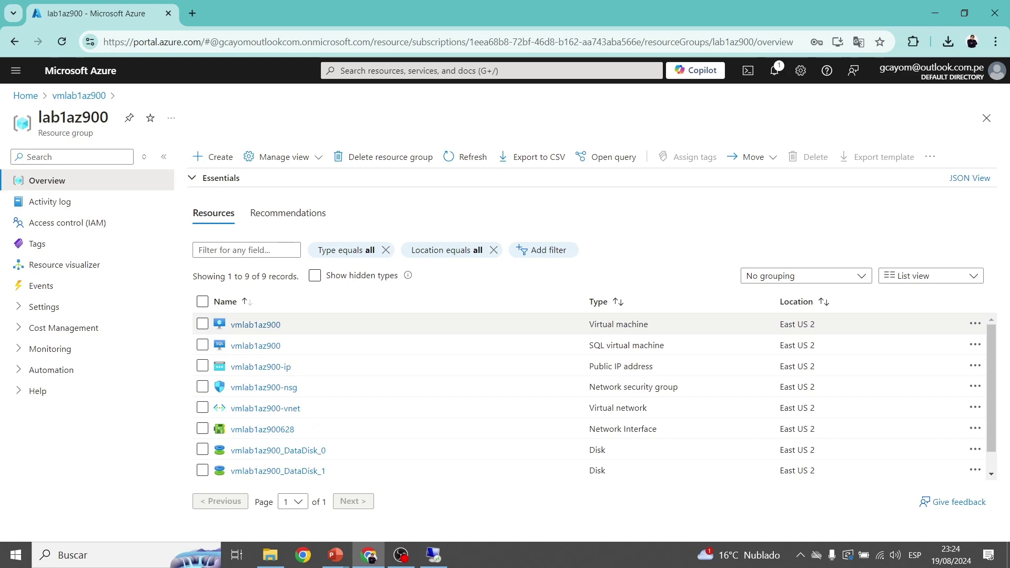
{"action": "scroll", "coordinate": [589, 397], "scroll_direction": "down", "scroll_amount": 1}
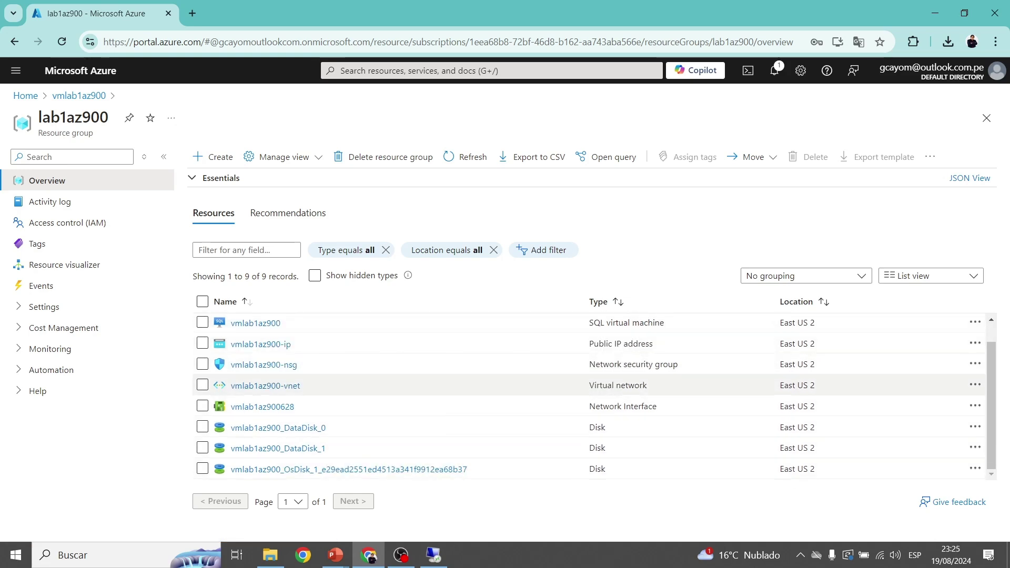
{"action": "scroll", "coordinate": [595, 368], "scroll_direction": "up", "scroll_amount": 1}
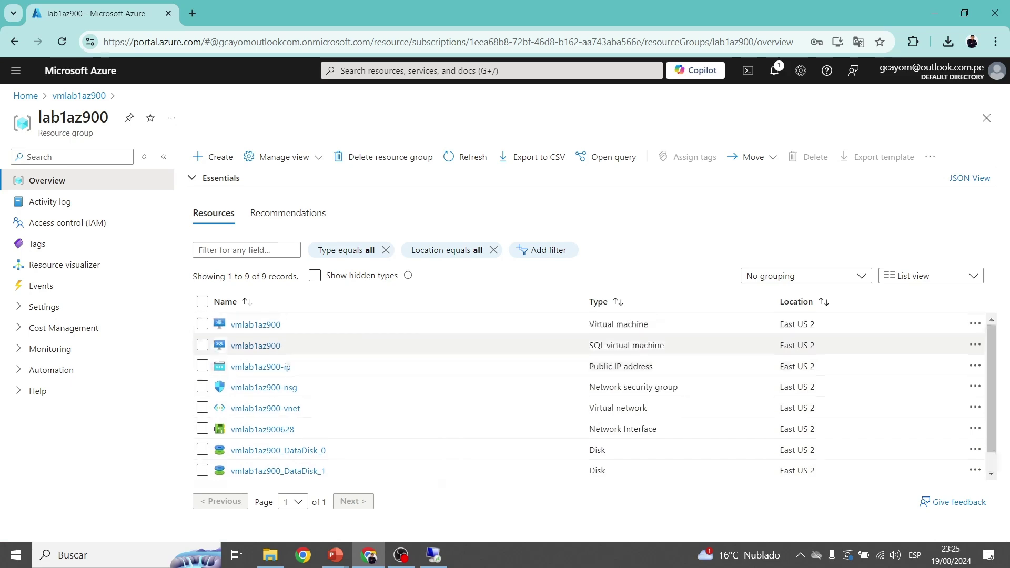
{"action": "scroll", "coordinate": [594, 368], "scroll_direction": "down", "scroll_amount": 1}
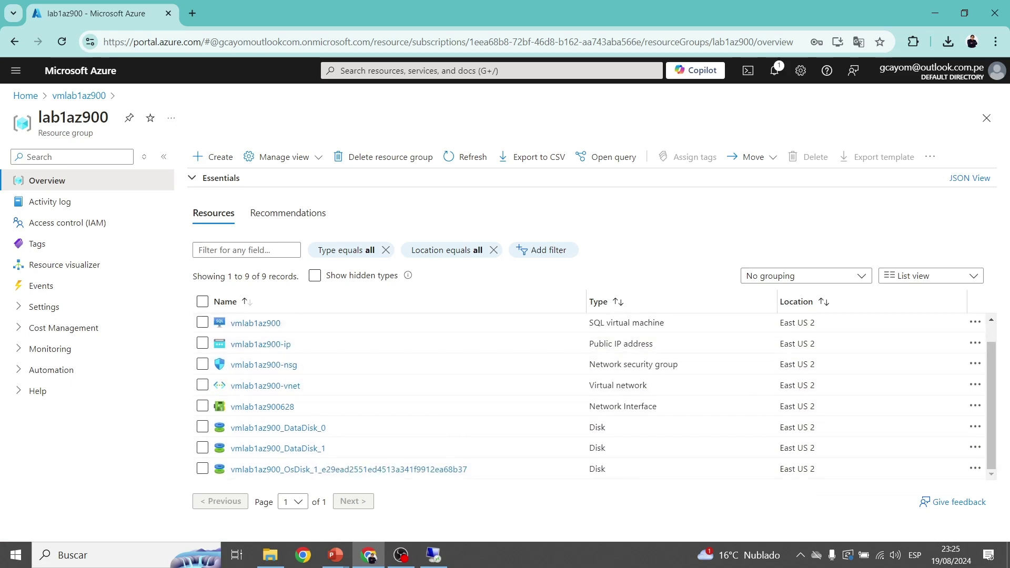
{"action": "scroll", "coordinate": [594, 394], "scroll_direction": "up", "scroll_amount": 1}
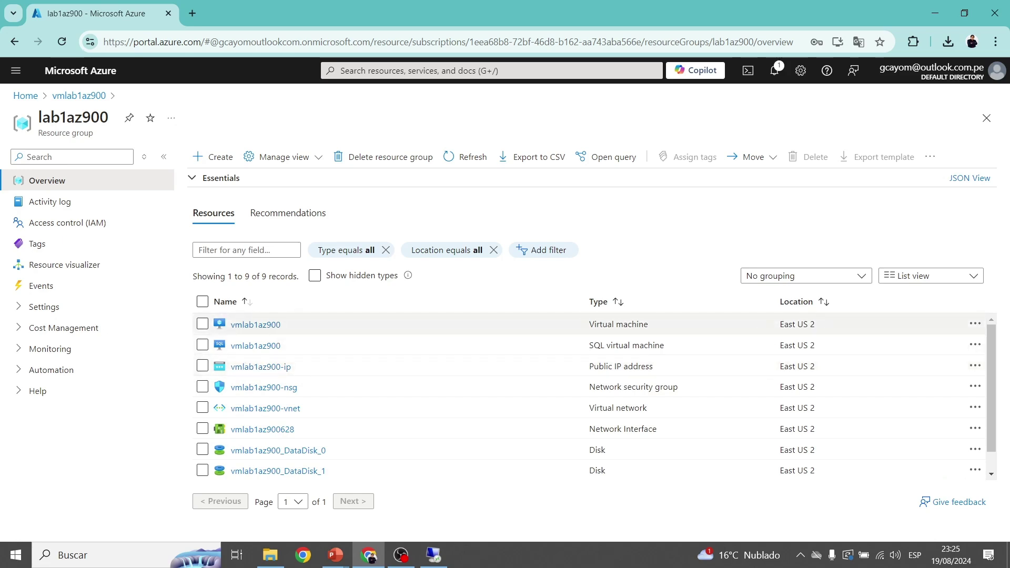
{"action": "scroll", "coordinate": [595, 397], "scroll_direction": "down", "scroll_amount": 1}
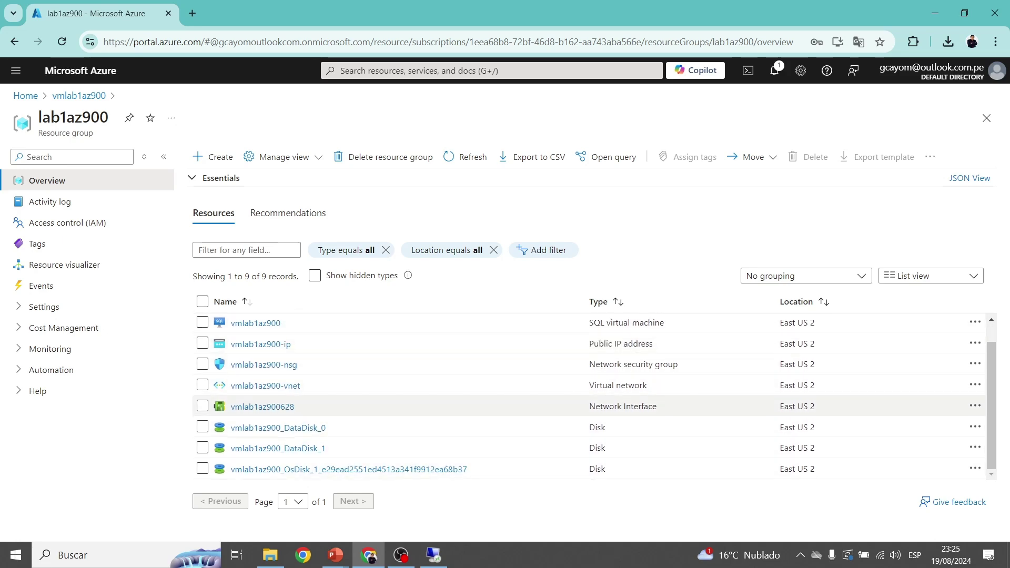
{"action": "scroll", "coordinate": [594, 396], "scroll_direction": "up", "scroll_amount": 1}
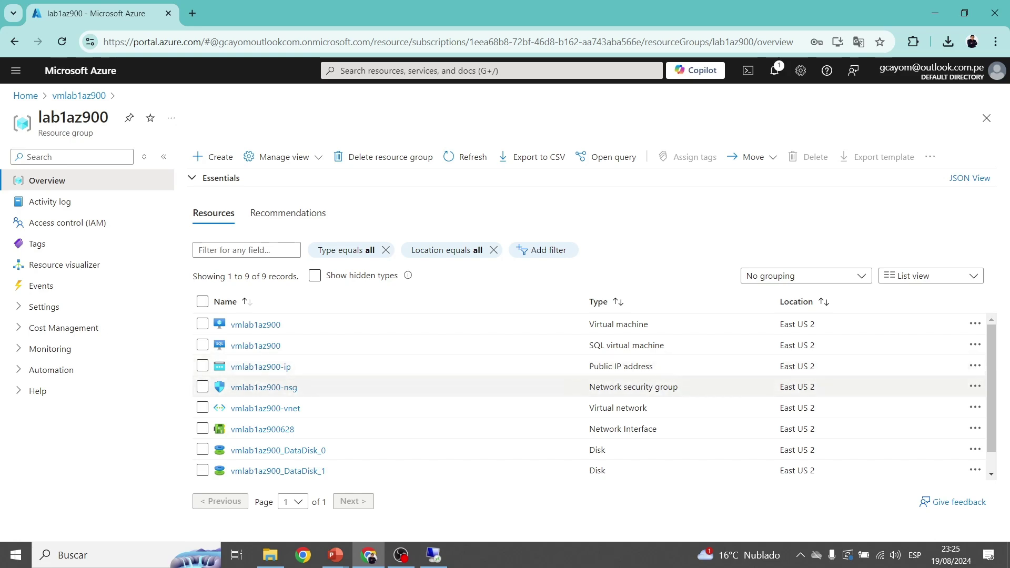
{"action": "scroll", "coordinate": [594, 395], "scroll_direction": "down", "scroll_amount": 1}
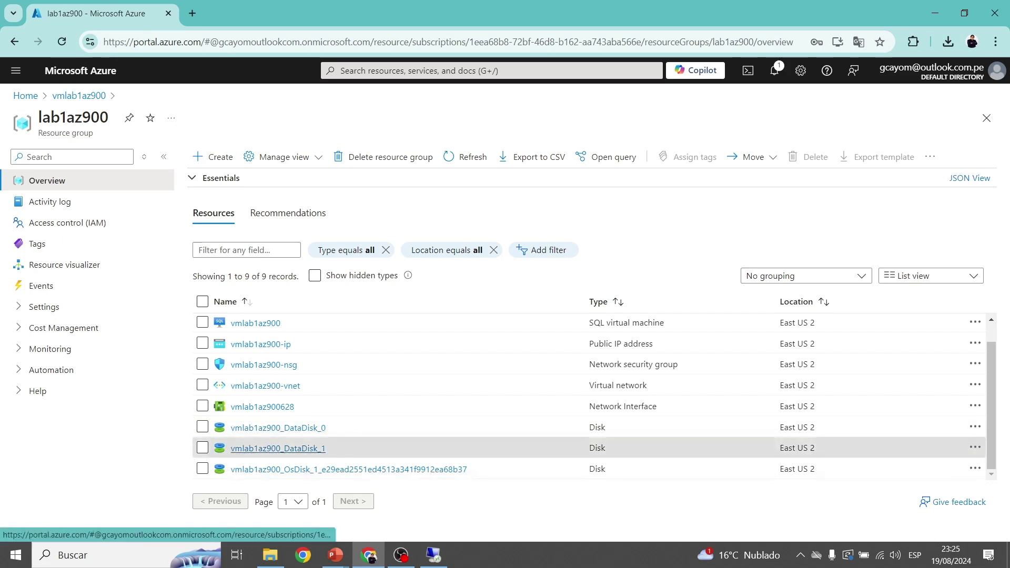
Inspect vmlab1az900_DataDisk_1 (Attached, 1024 GiB Premium SSD LRS), then go back to the VM.
{"action": "left_click", "coordinate": [278, 448]}
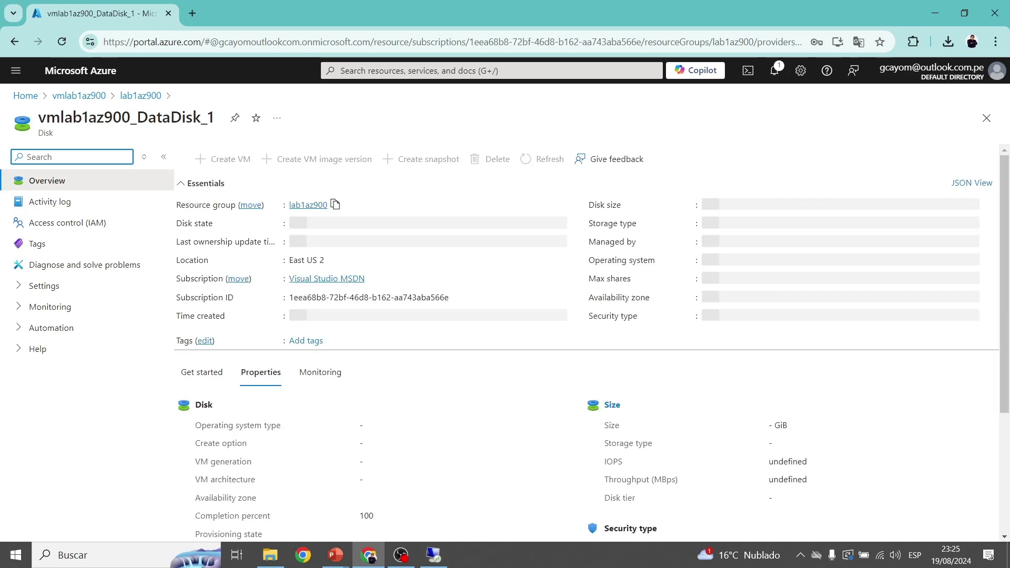
{"action": "scroll", "coordinate": [587, 347], "scroll_direction": "down", "scroll_amount": 4}
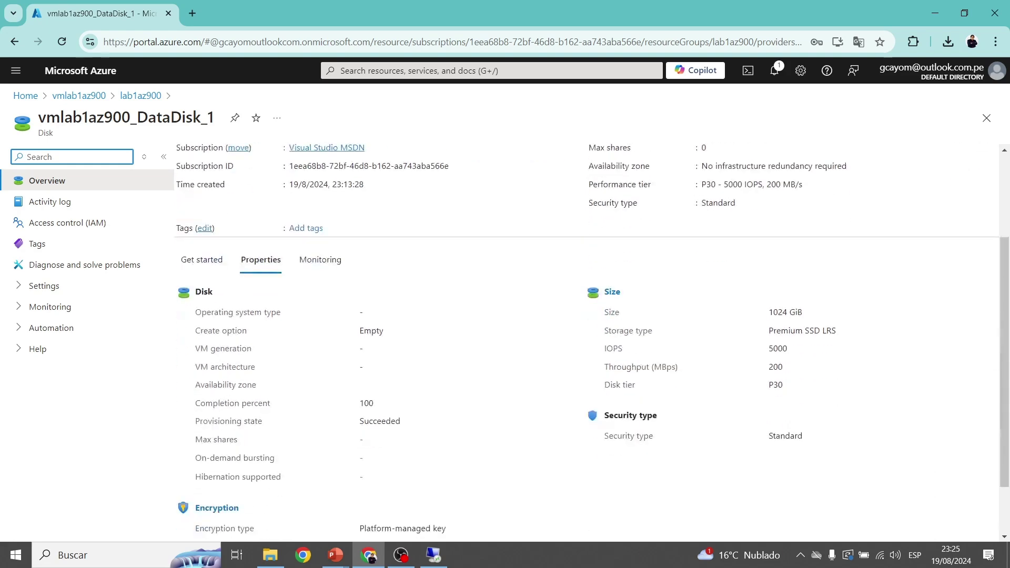
{"action": "scroll", "coordinate": [586, 347], "scroll_direction": "up", "scroll_amount": 4}
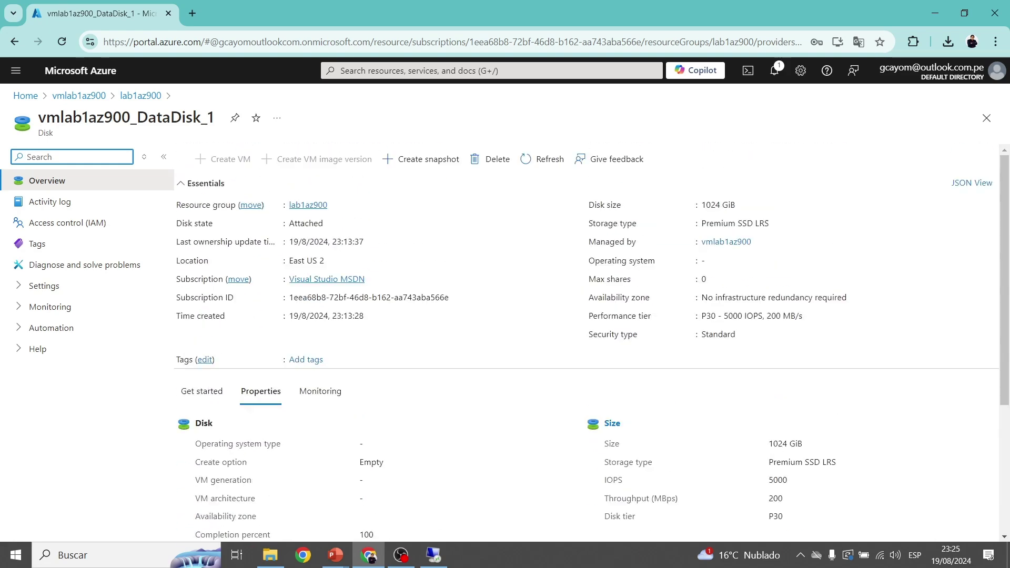
{"action": "scroll", "coordinate": [586, 347], "scroll_direction": "down", "scroll_amount": 1}
{"action": "scroll", "coordinate": [586, 347], "scroll_direction": "down", "scroll_amount": 2}
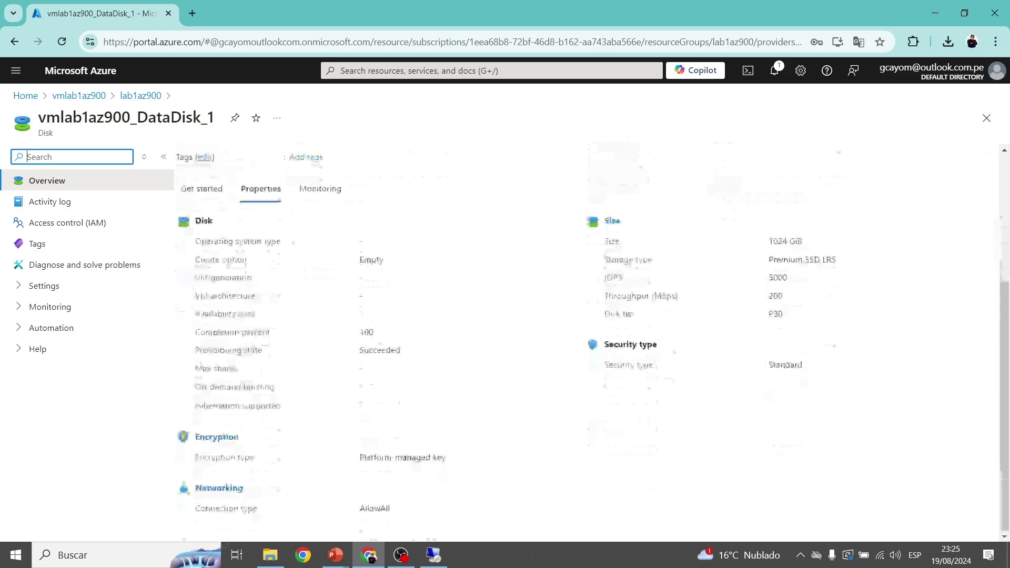
{"action": "scroll", "coordinate": [587, 347], "scroll_direction": "up", "scroll_amount": 4}
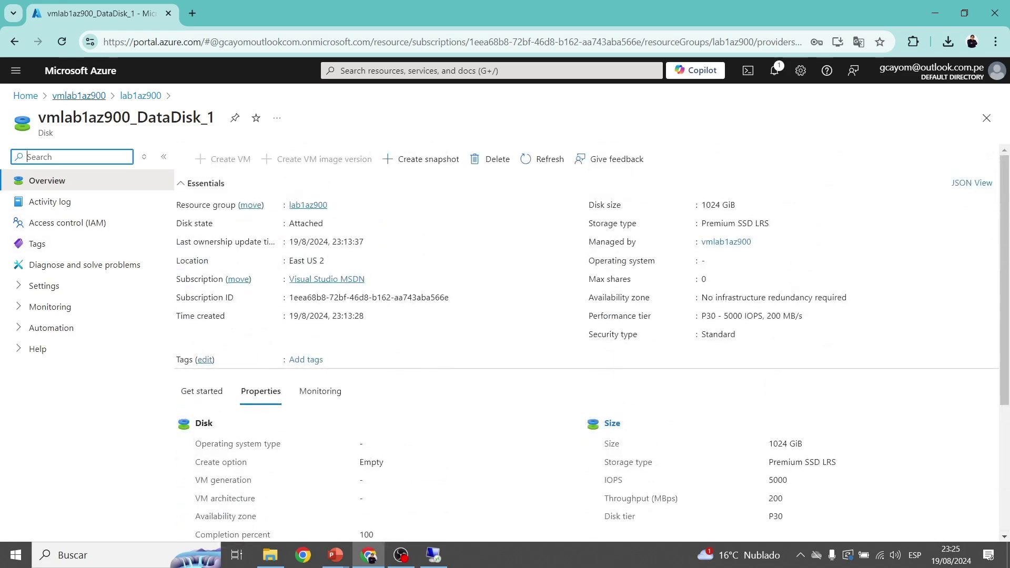
{"action": "left_click", "coordinate": [79, 95]}
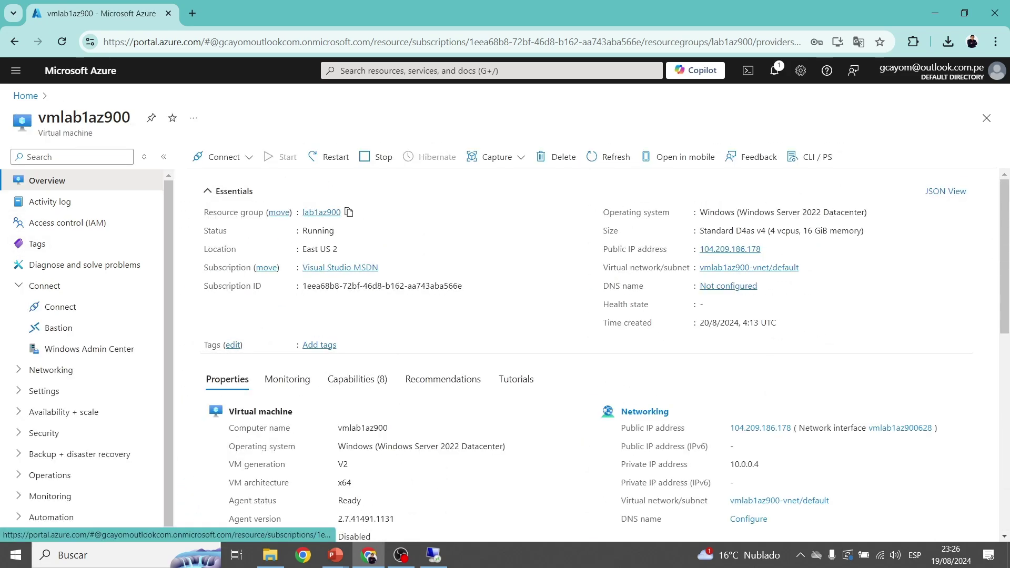
Review the VM's data disks and auto-shutdown details, then advance the PowerPoint slide show.
{"action": "scroll", "coordinate": [586, 347], "scroll_direction": "down", "scroll_amount": 8}
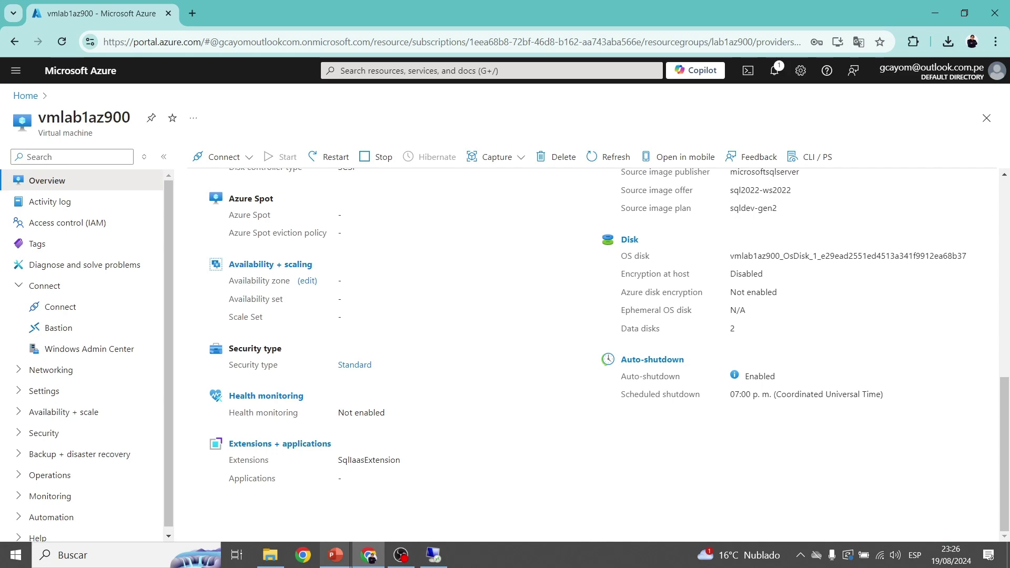
{"action": "mouse_move", "coordinate": [335, 555]}
{"action": "left_click", "coordinate": [405, 491]}
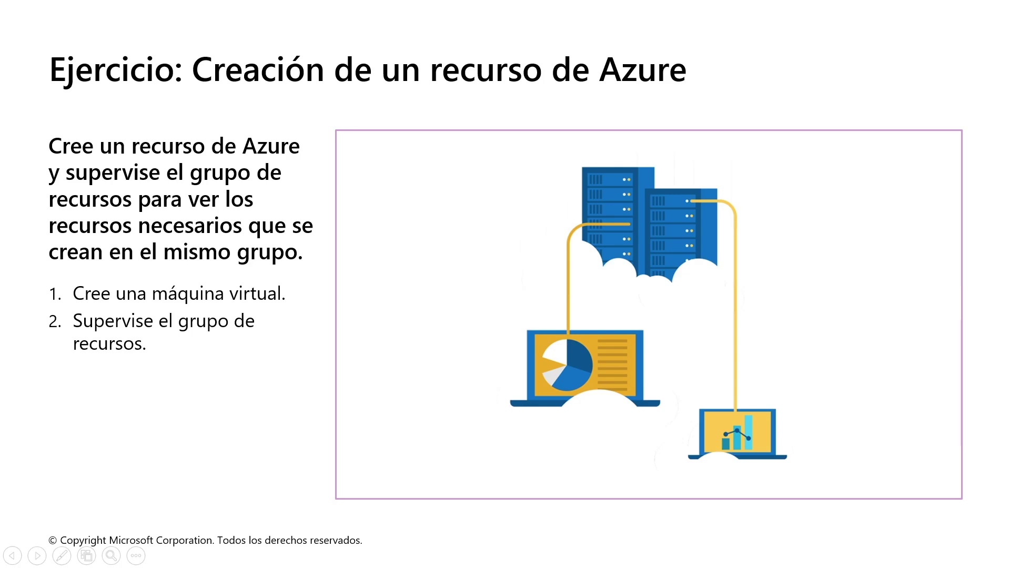
{"action": "key", "text": "Right"}
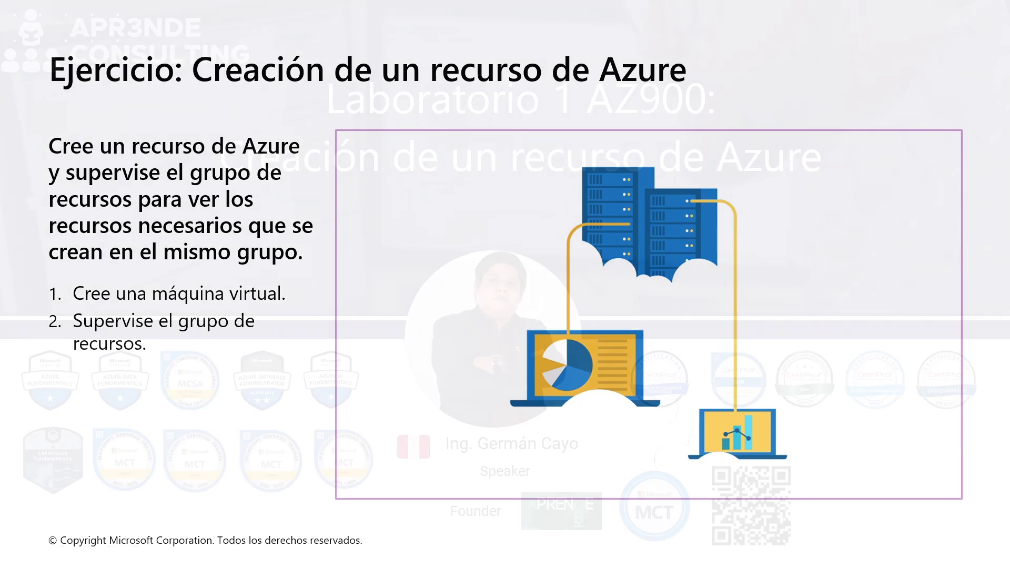